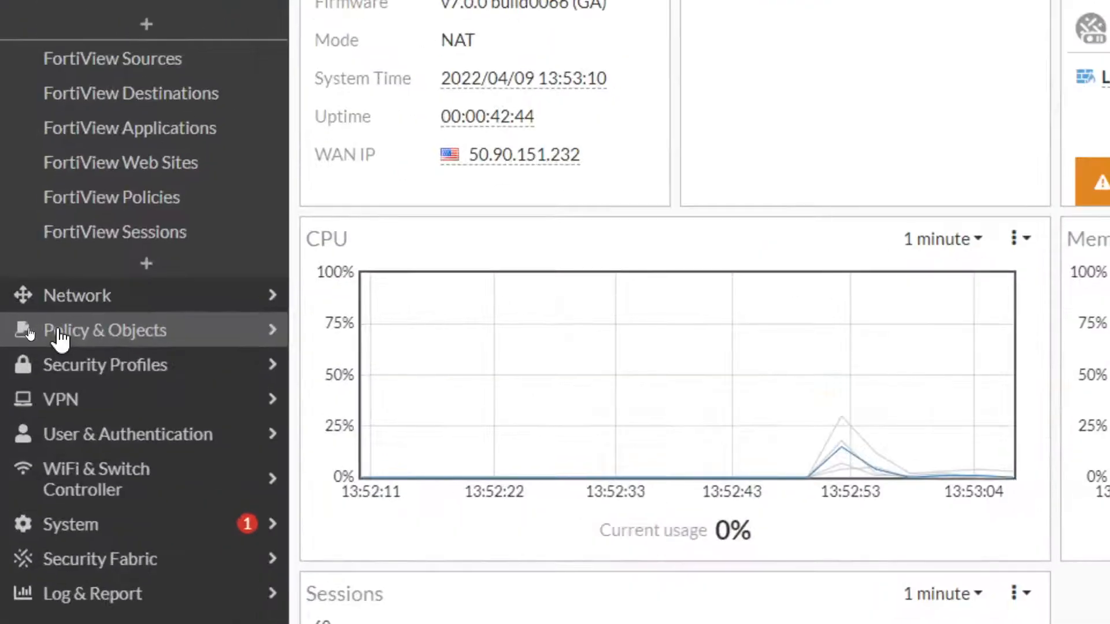
Open the full-access SSL-VPN portal for editing.
{"action": "left_click", "coordinate": [112, 398]}
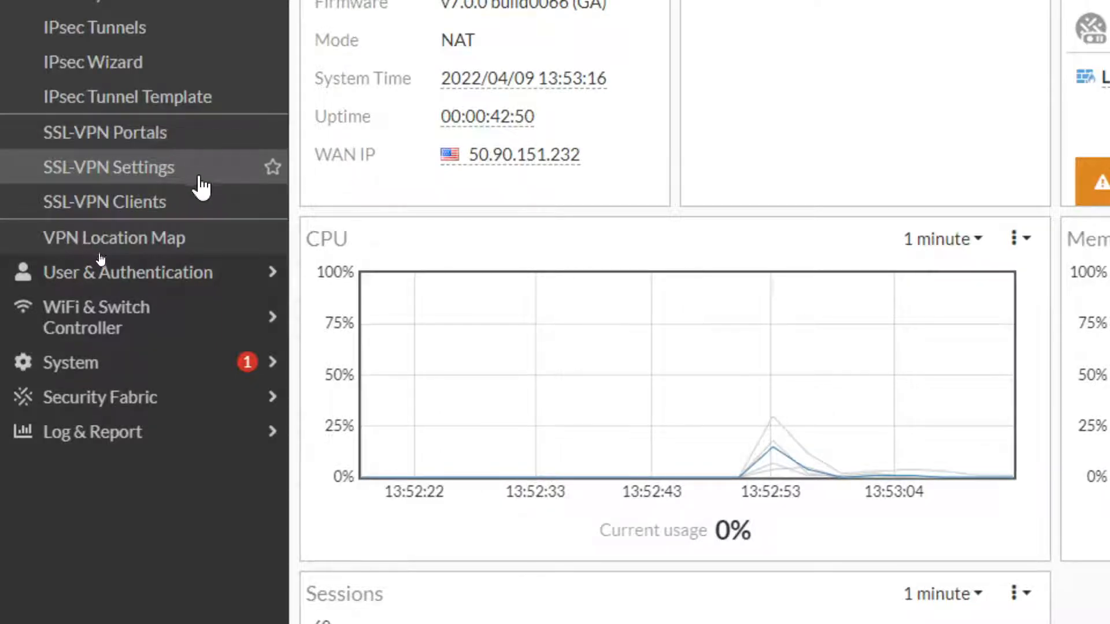
{"action": "left_click", "coordinate": [203, 137]}
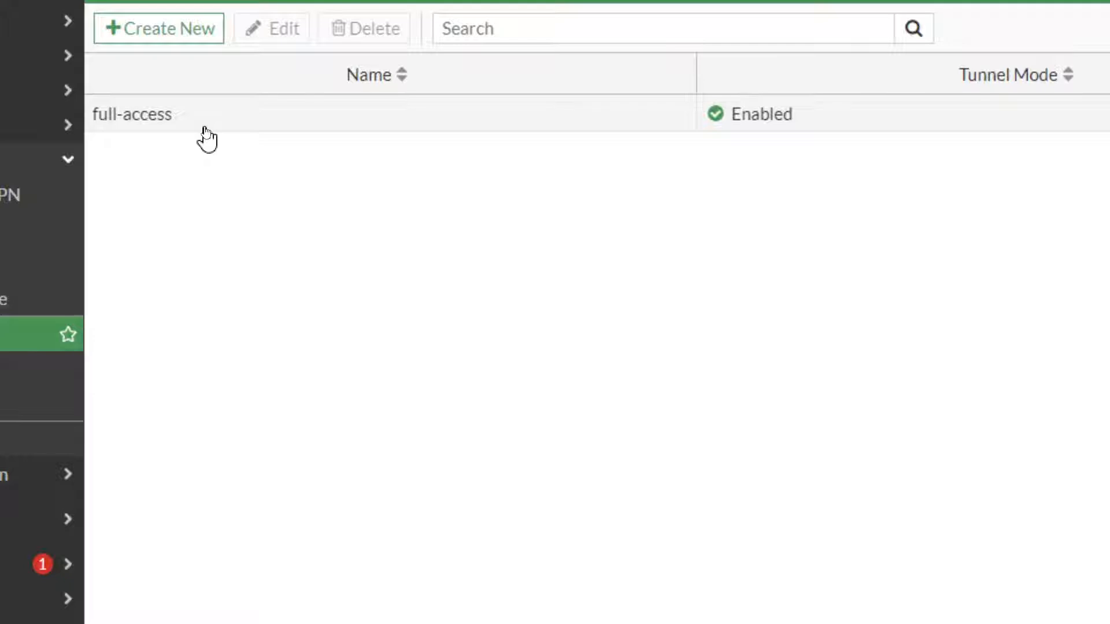
{"action": "left_click", "coordinate": [206, 127]}
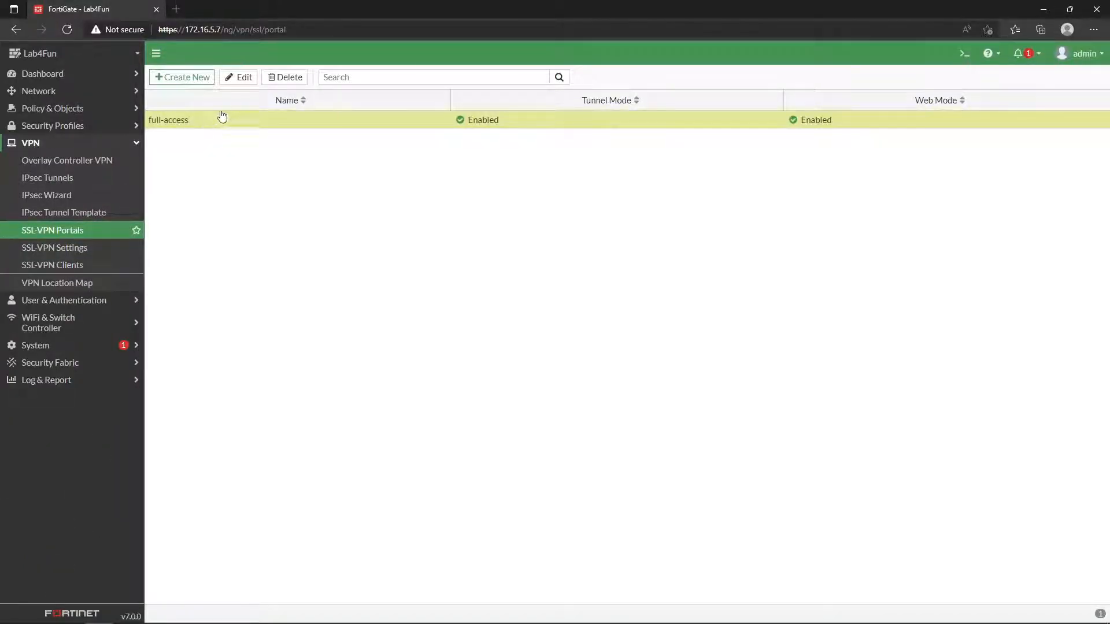
{"action": "left_click", "coordinate": [238, 77]}
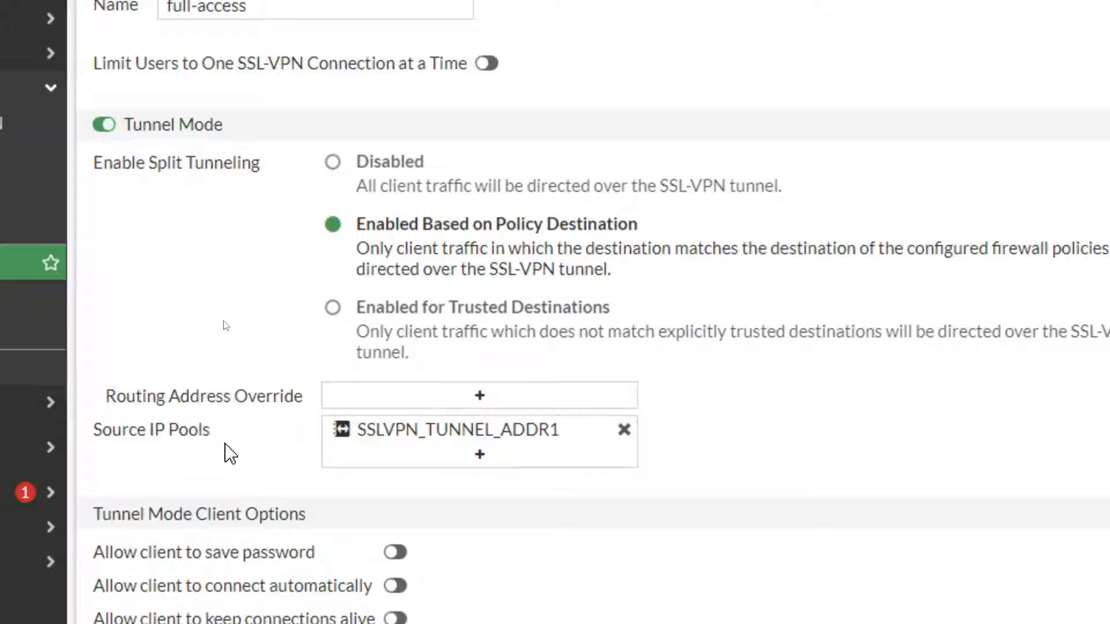
Try Host Check with the Firewall, Enable both and Realtime AntiVirus types, and disable it again.
{"action": "mouse_move", "coordinate": [453, 443]}
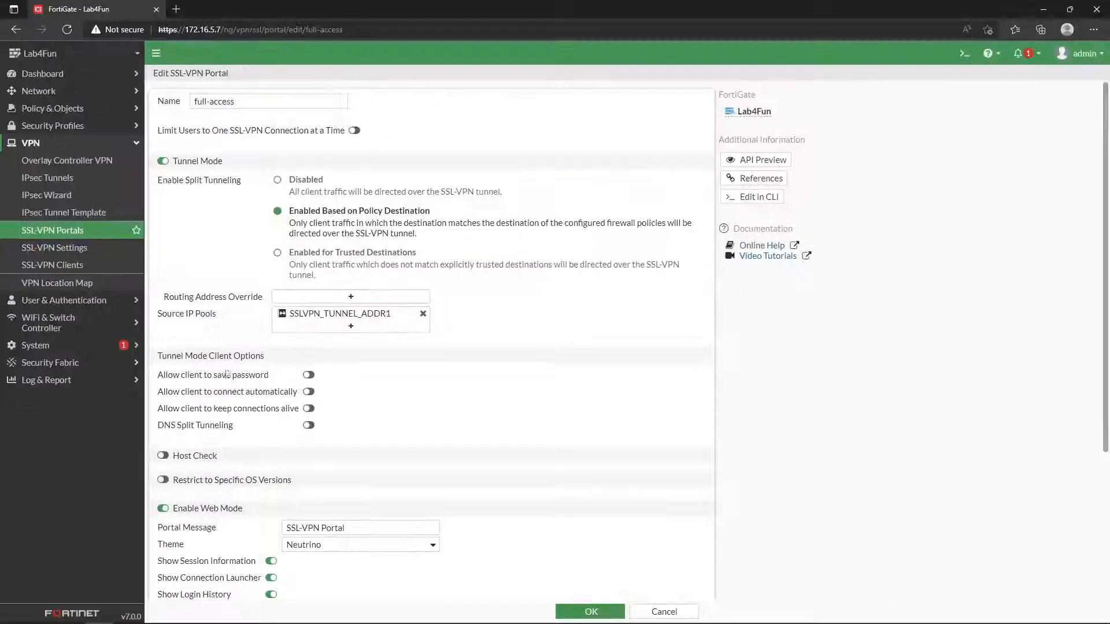
{"action": "scroll", "coordinate": [218, 388], "scroll_direction": "down", "scroll_amount": 1}
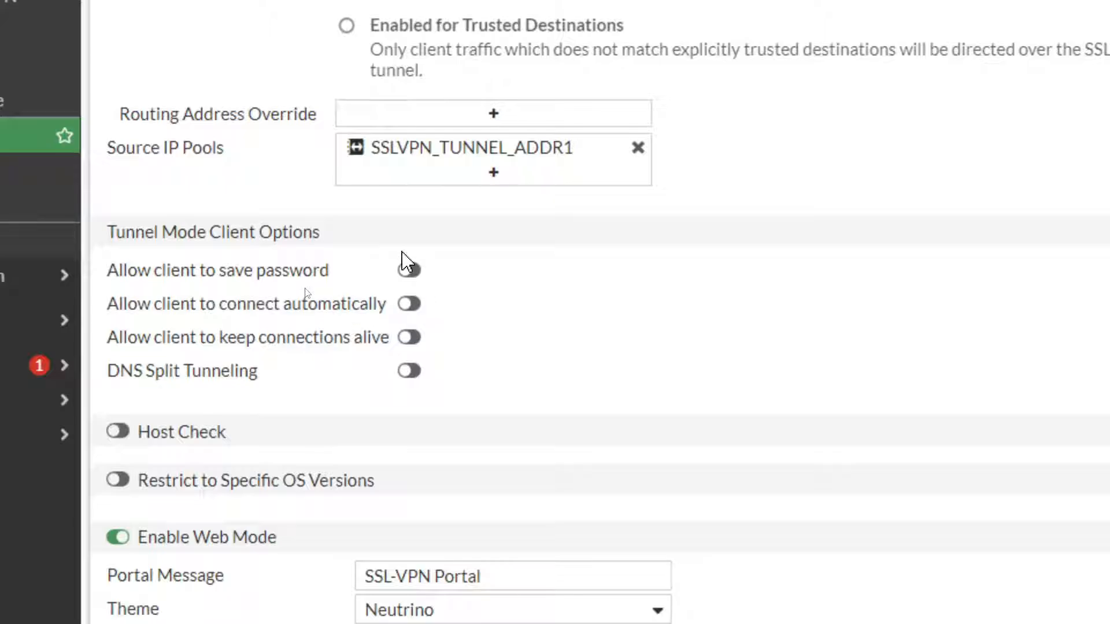
{"action": "left_click", "coordinate": [133, 431]}
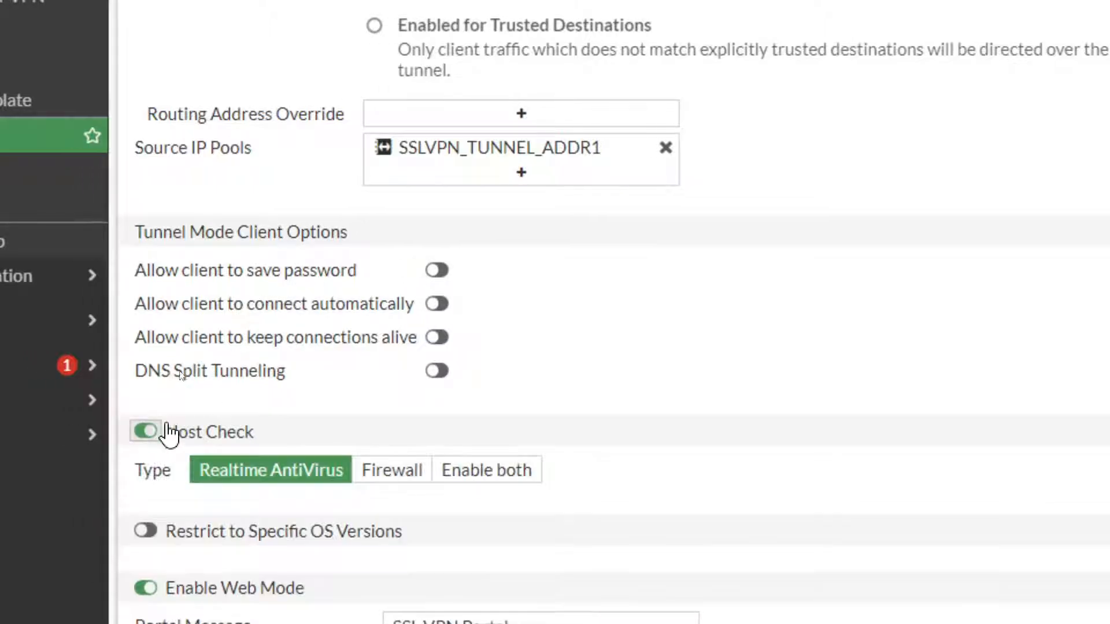
{"action": "scroll", "coordinate": [384, 401], "scroll_direction": "down", "scroll_amount": 5}
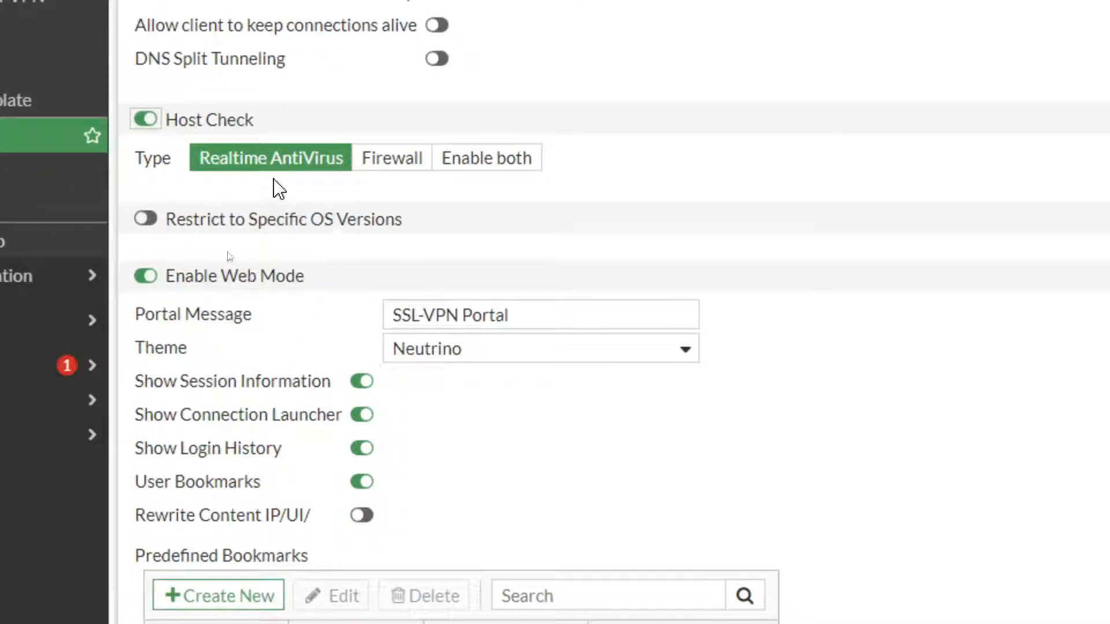
{"action": "left_click", "coordinate": [414, 176]}
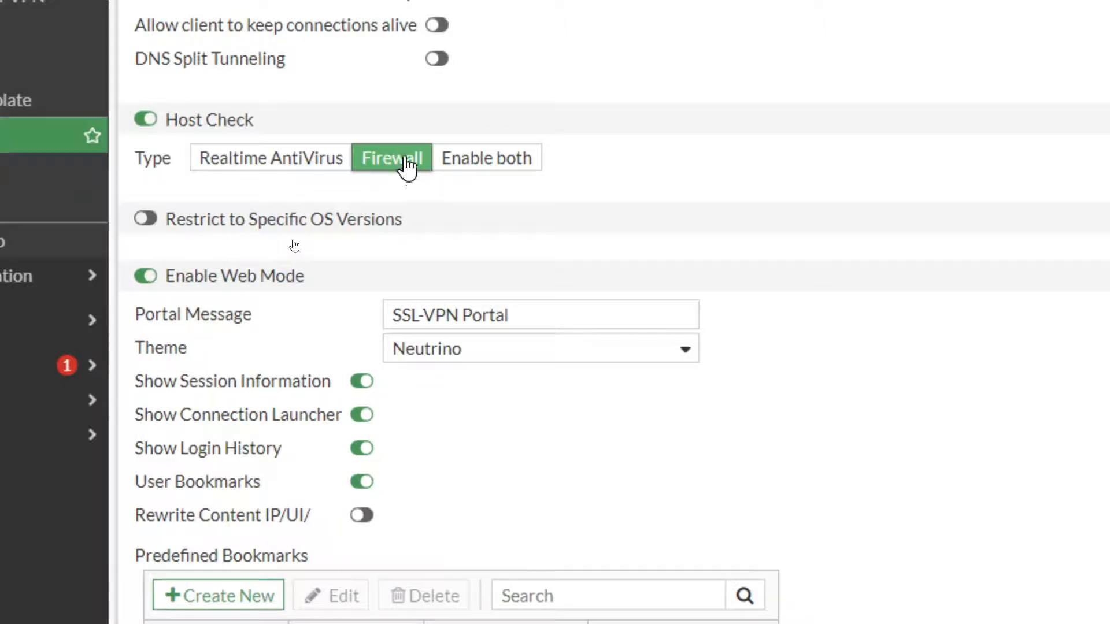
{"action": "left_click", "coordinate": [500, 169]}
{"action": "left_click", "coordinate": [310, 169]}
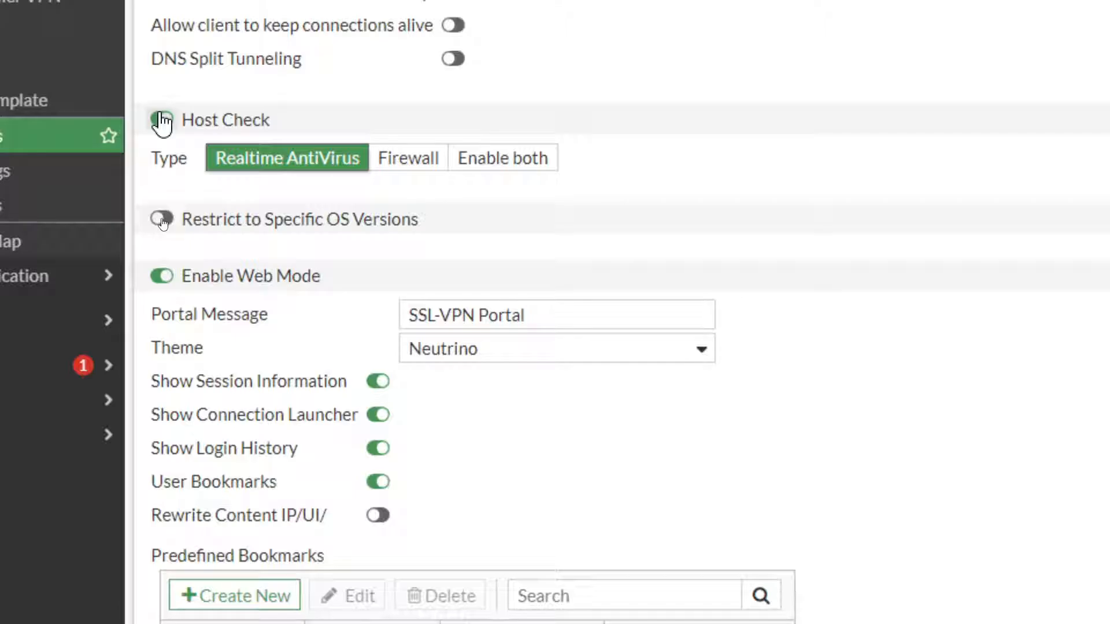
{"action": "left_click", "coordinate": [162, 119]}
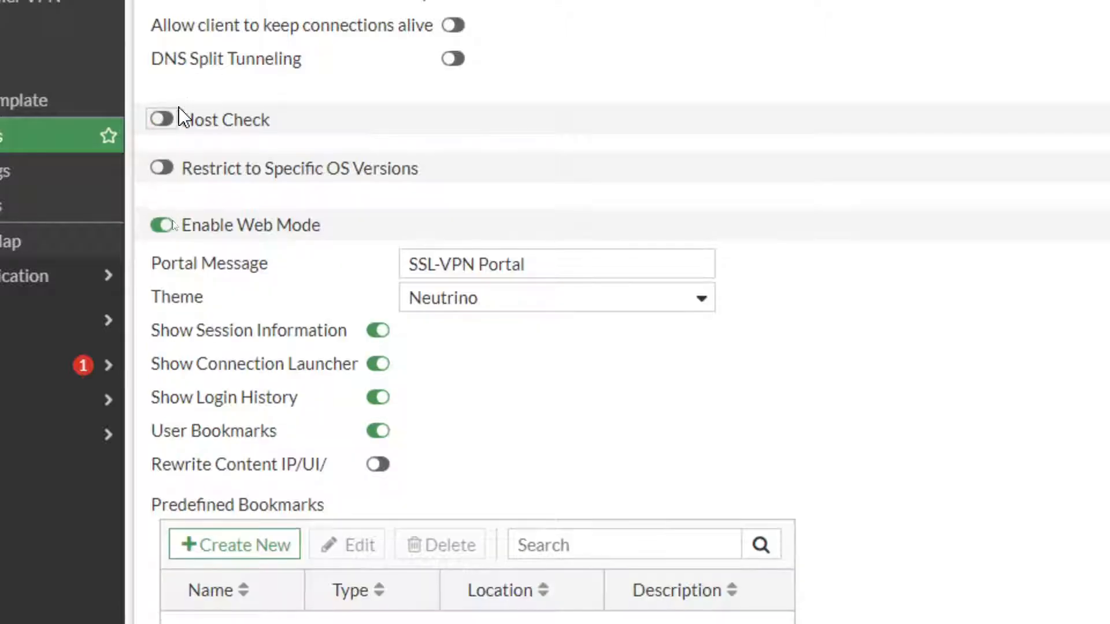
Enable Restrict to Specific OS Versions and review the listed Windows and macOS versions.
{"action": "left_click", "coordinate": [161, 168]}
{"action": "scroll", "coordinate": [283, 315], "scroll_direction": "down", "scroll_amount": 2}
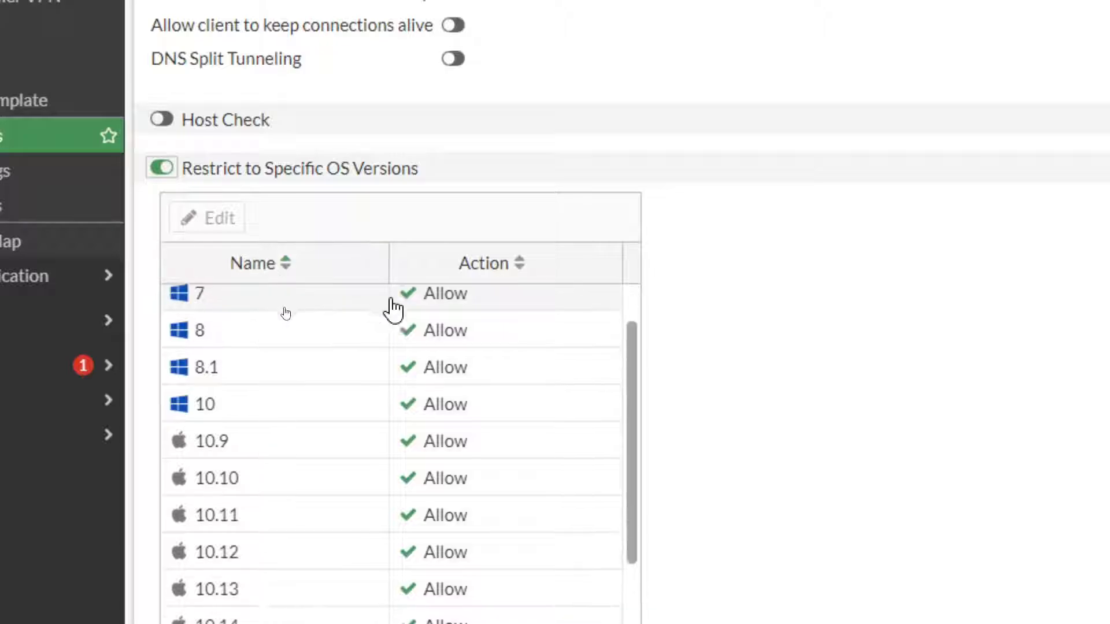
{"action": "scroll", "coordinate": [287, 449], "scroll_direction": "down", "scroll_amount": 3}
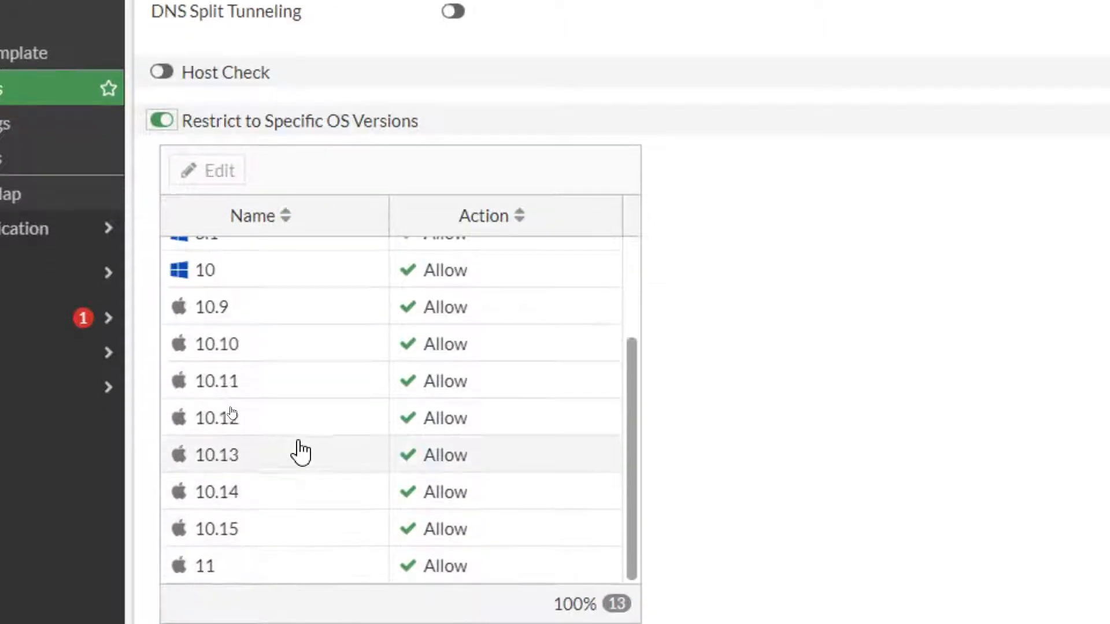
{"action": "scroll", "coordinate": [301, 445], "scroll_direction": "up", "scroll_amount": 3}
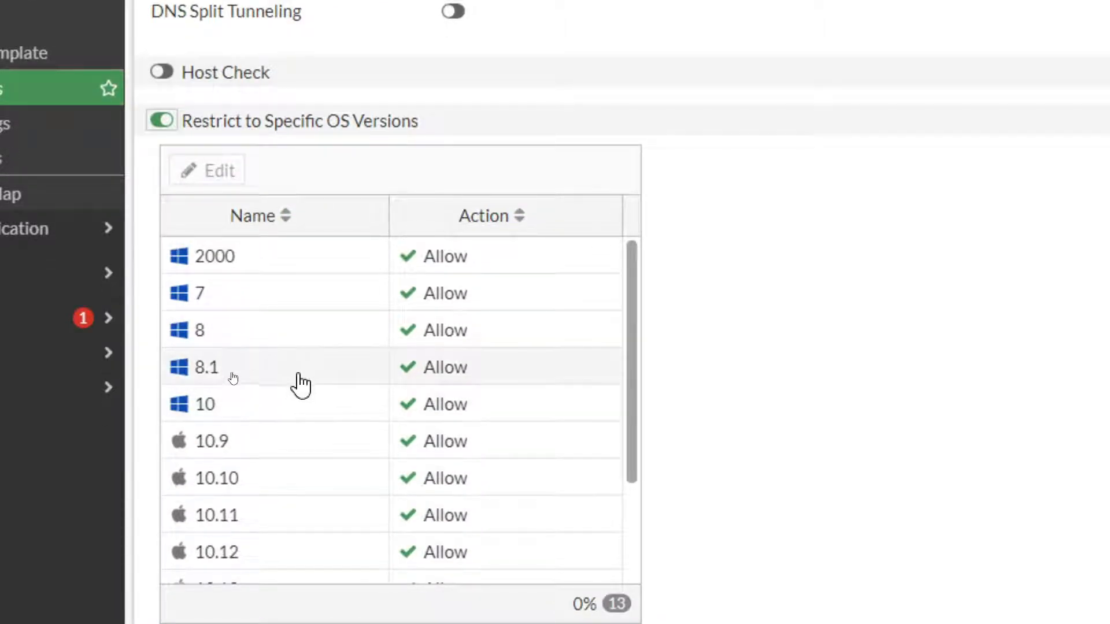
{"action": "scroll", "coordinate": [303, 370], "scroll_direction": "down", "scroll_amount": 5}
{"action": "scroll", "coordinate": [314, 384], "scroll_direction": "up", "scroll_amount": 5}
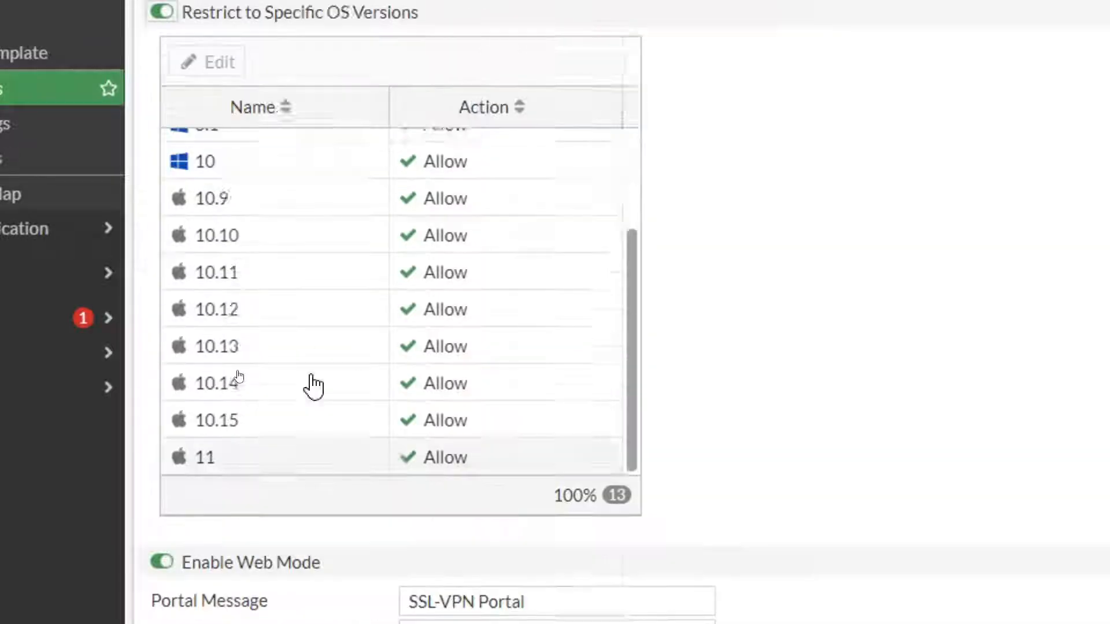
{"action": "scroll", "coordinate": [366, 376], "scroll_direction": "up", "scroll_amount": 1}
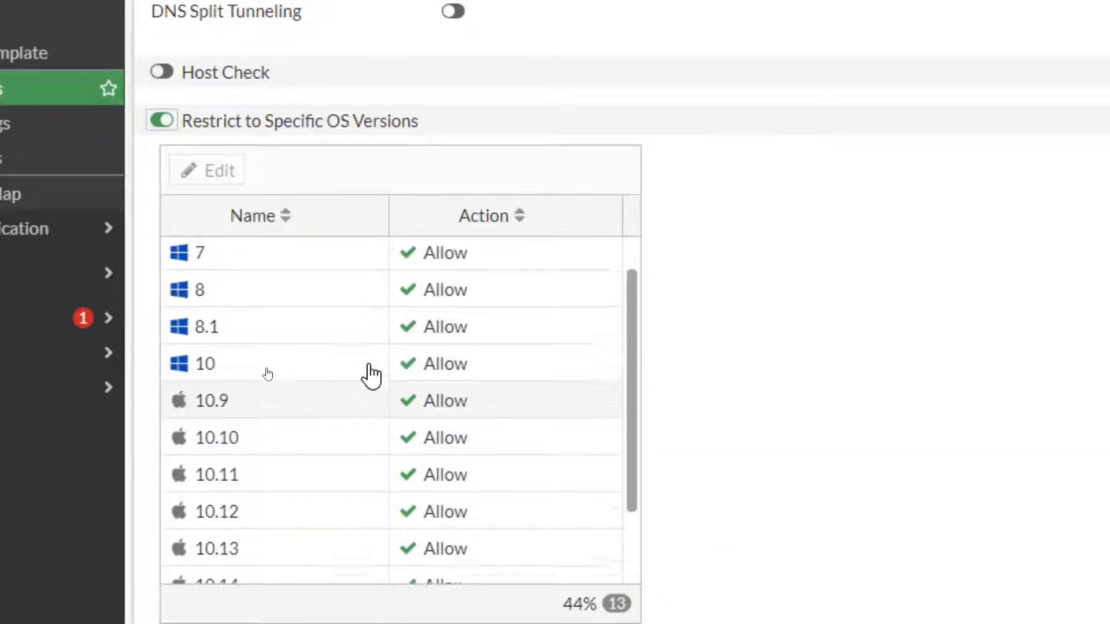
Set the action for Windows 7 to Deny in the OS version restrictions.
{"action": "left_click", "coordinate": [254, 268]}
{"action": "left_click", "coordinate": [287, 274]}
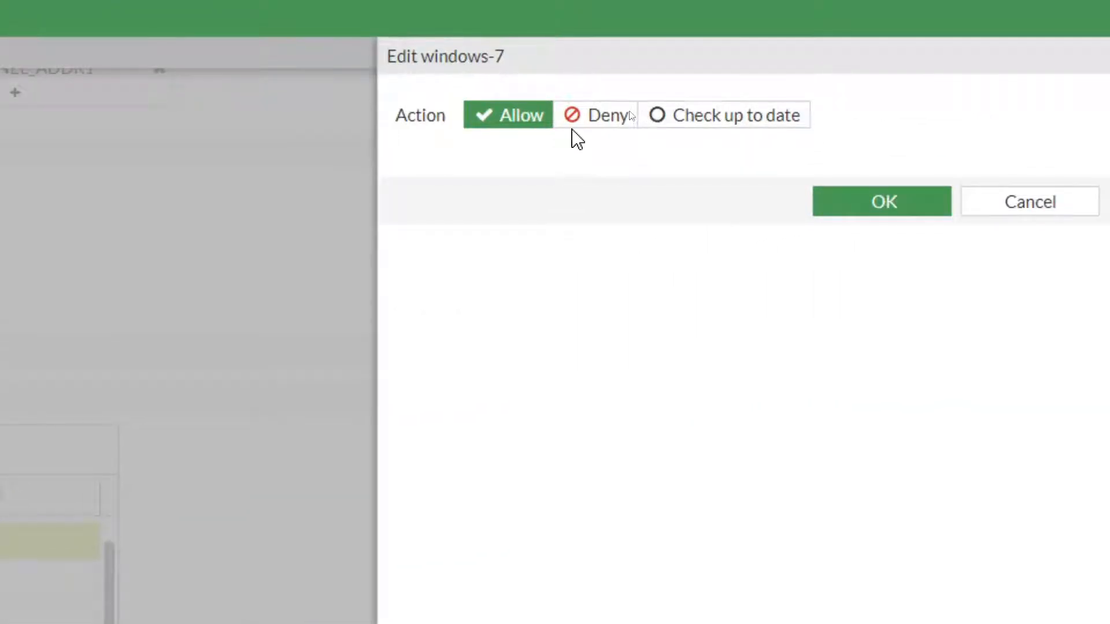
{"action": "left_click", "coordinate": [571, 122]}
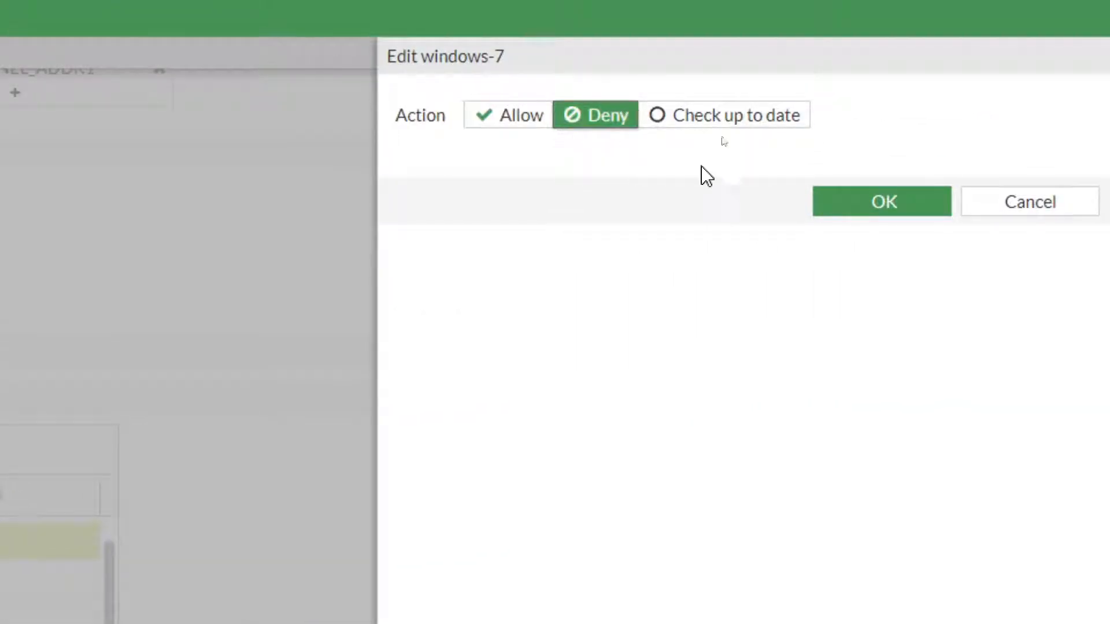
{"action": "left_click", "coordinate": [898, 215]}
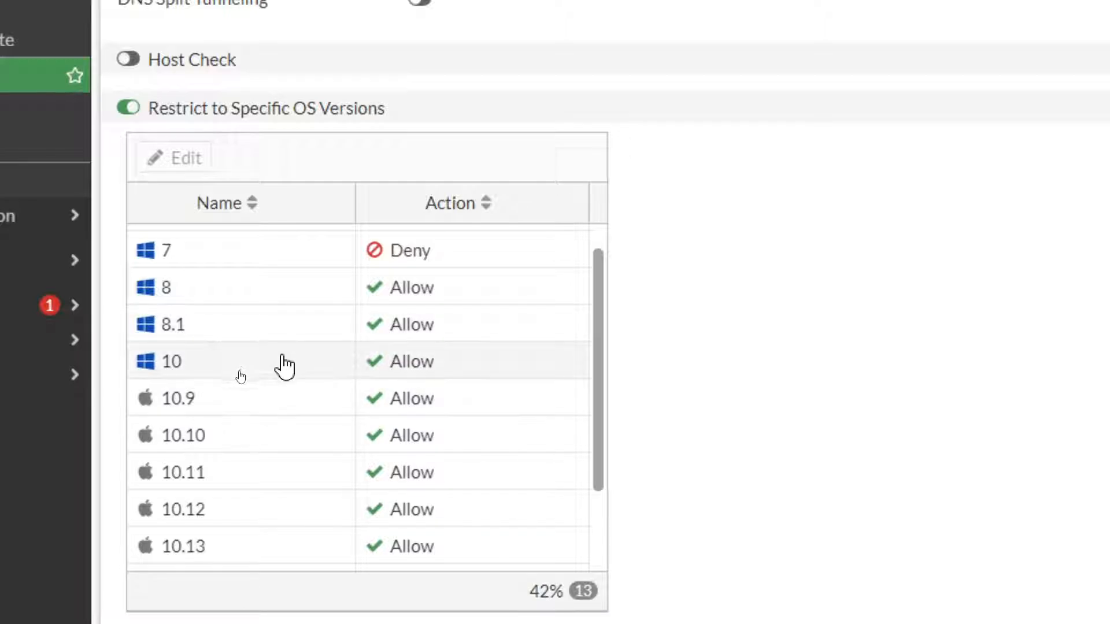
Review the portal's web mode and FortiClient download settings and save the full-access portal.
{"action": "scroll", "coordinate": [283, 370], "scroll_direction": "down", "scroll_amount": 3}
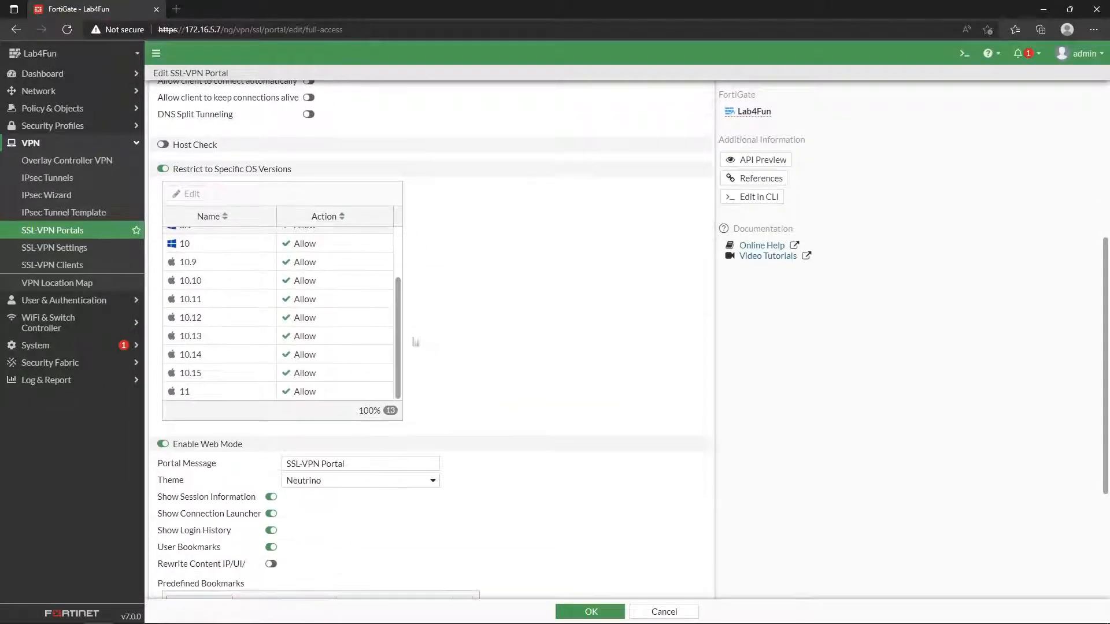
{"action": "scroll", "coordinate": [416, 342], "scroll_direction": "down", "scroll_amount": 3}
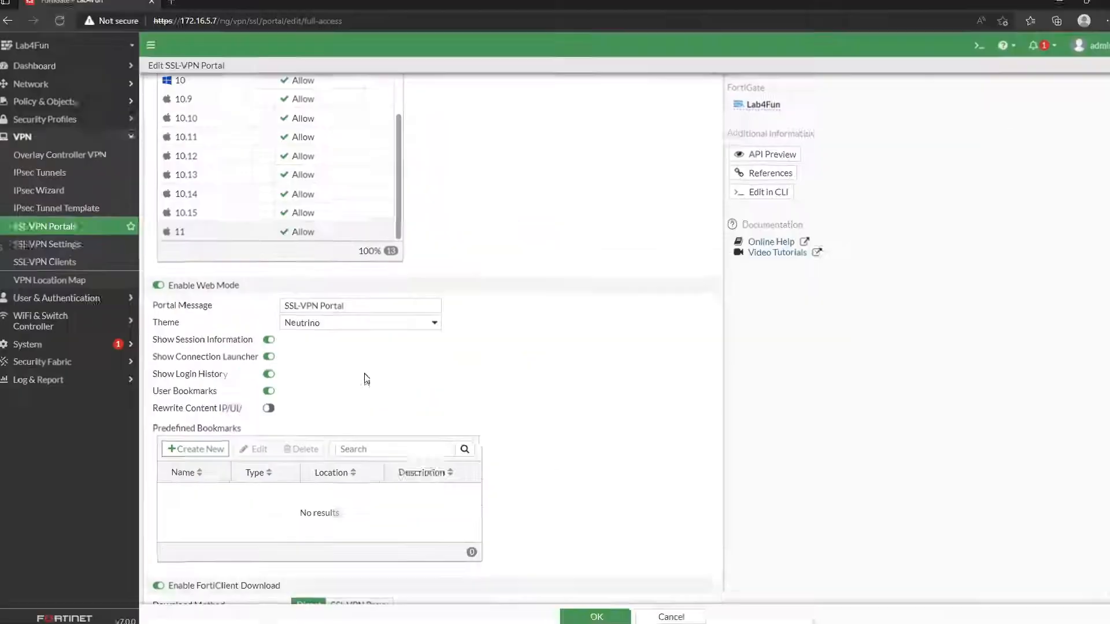
{"action": "scroll", "coordinate": [705, 454], "scroll_direction": "down", "scroll_amount": 2}
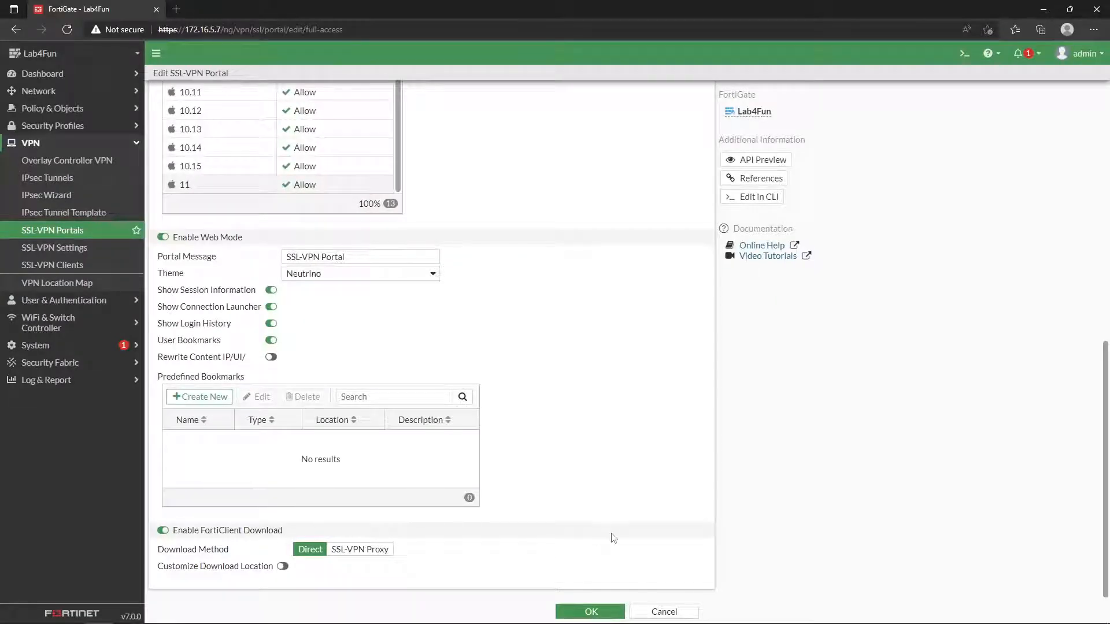
{"action": "left_click", "coordinate": [595, 611]}
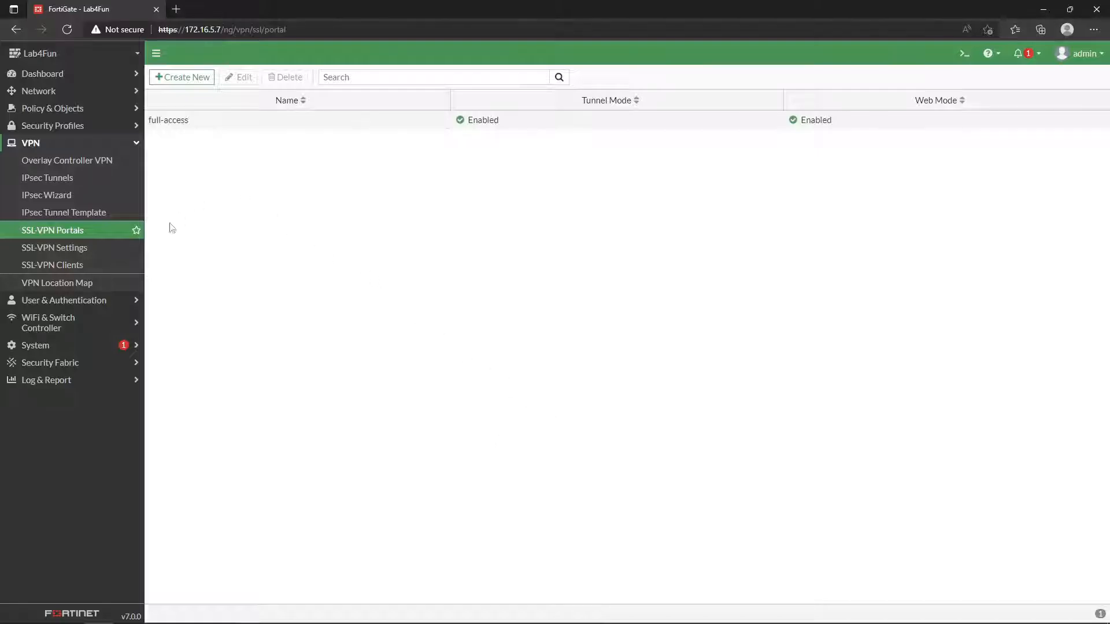
In the SSL-VPN settings, set the listening interface to wan and the listening port to 4433.
{"action": "left_click", "coordinate": [86, 250]}
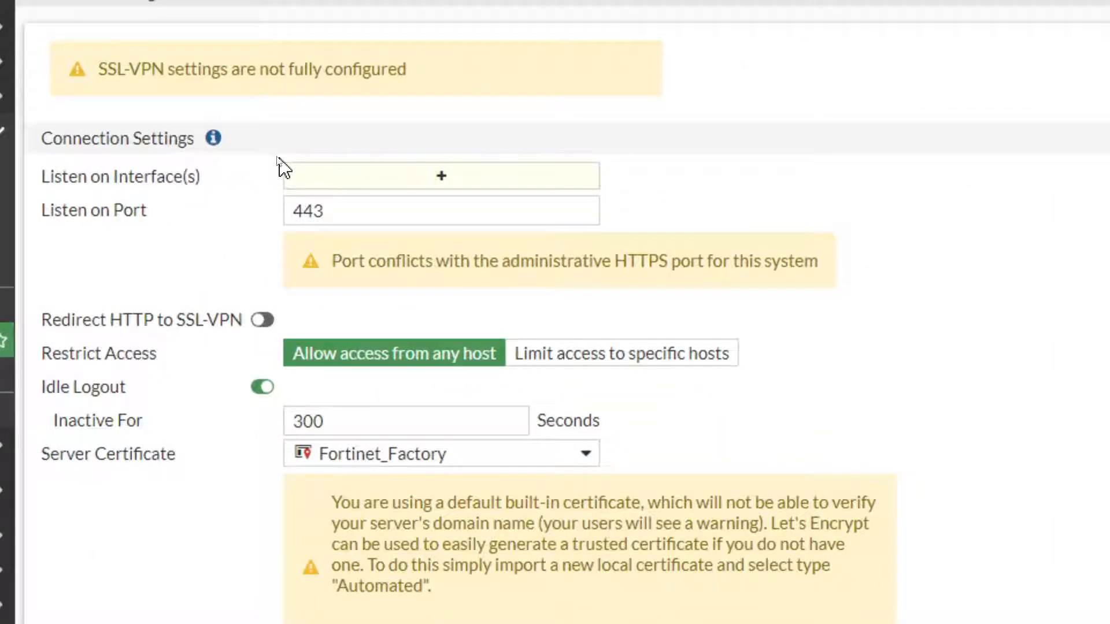
{"action": "left_click", "coordinate": [423, 180]}
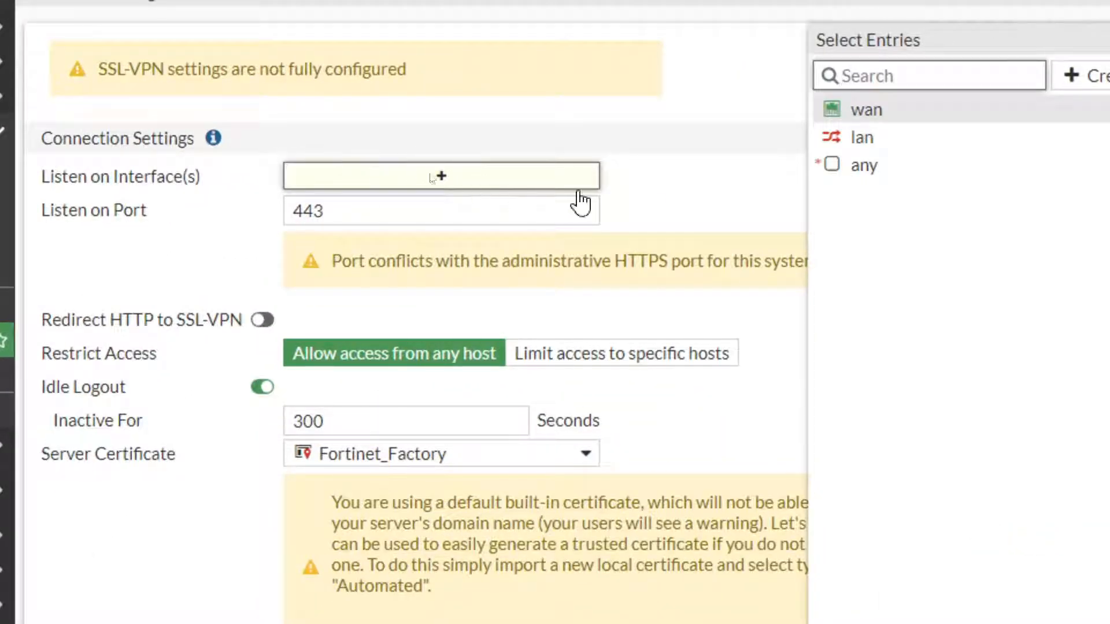
{"action": "left_click", "coordinate": [870, 115]}
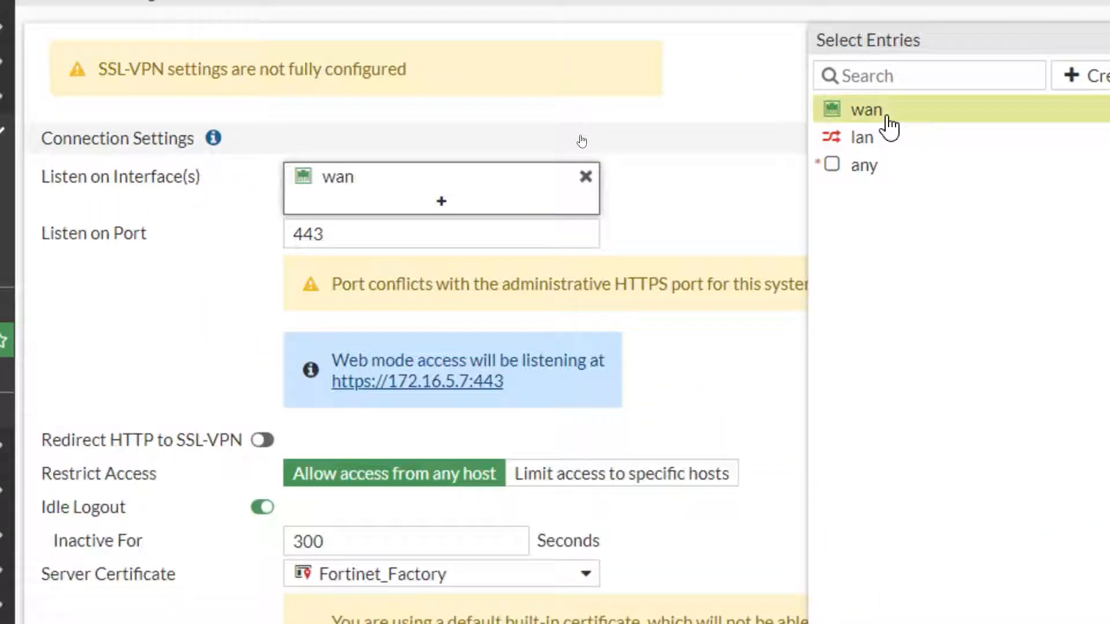
{"action": "left_click", "coordinate": [713, 149]}
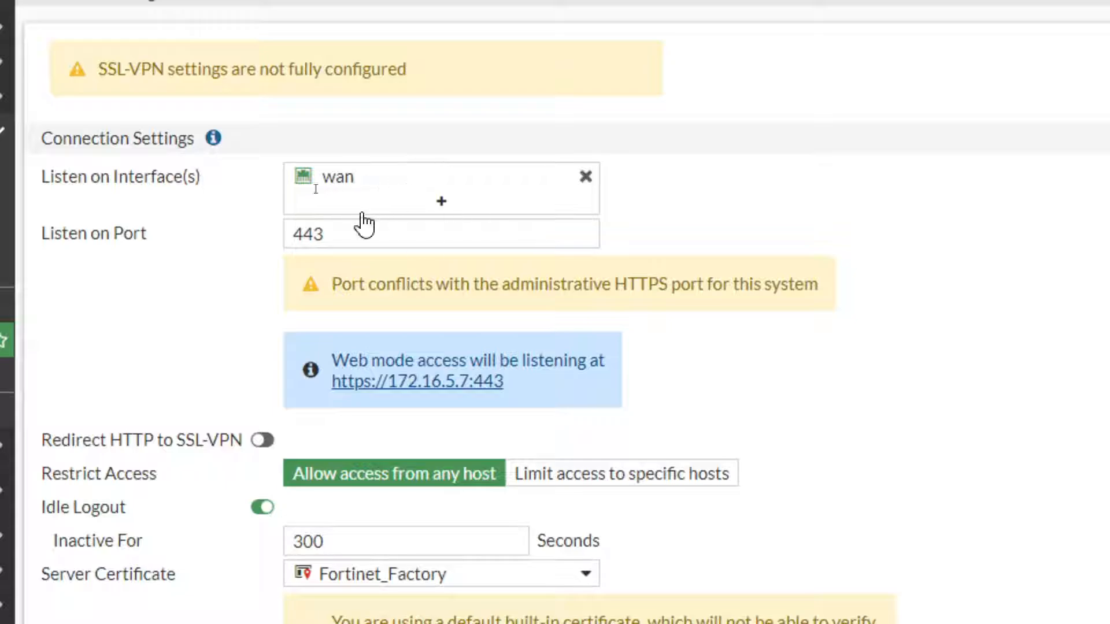
{"action": "left_click", "coordinate": [397, 236]}
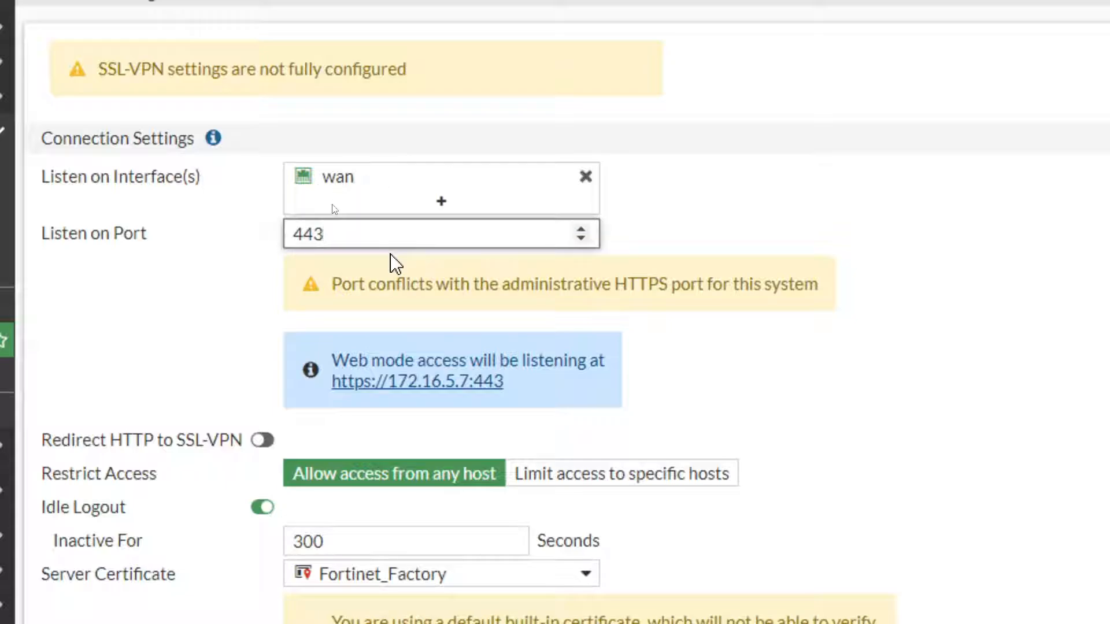
{"action": "type", "text": "3"}
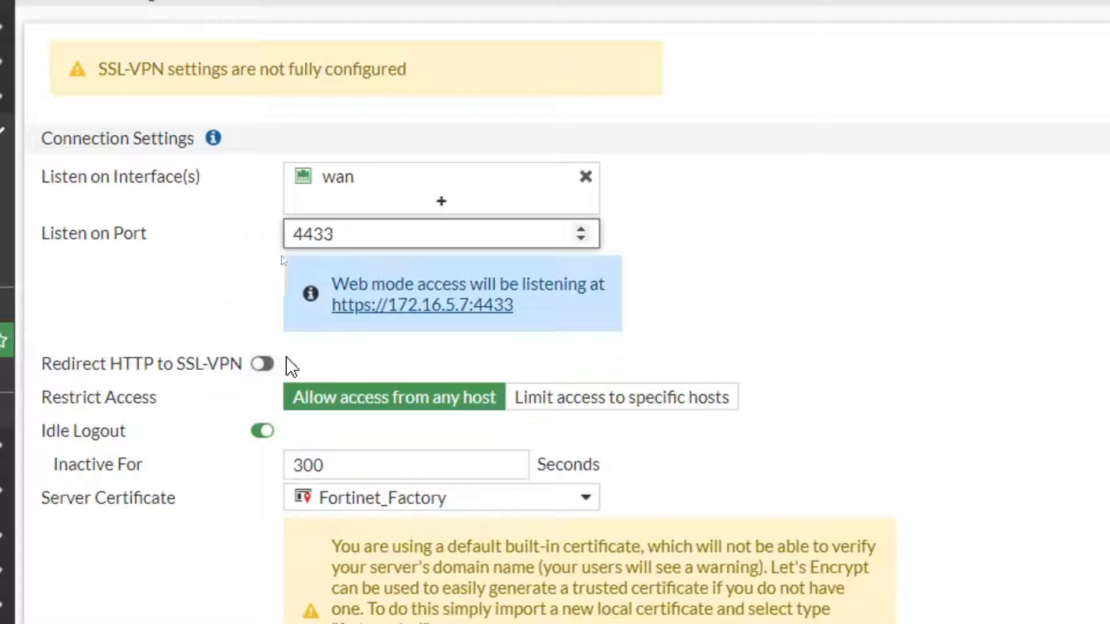
Try limiting SSL-VPN access to specific hosts, and return to allowing access from any host.
{"action": "scroll", "coordinate": [225, 486], "scroll_direction": "down", "scroll_amount": 2}
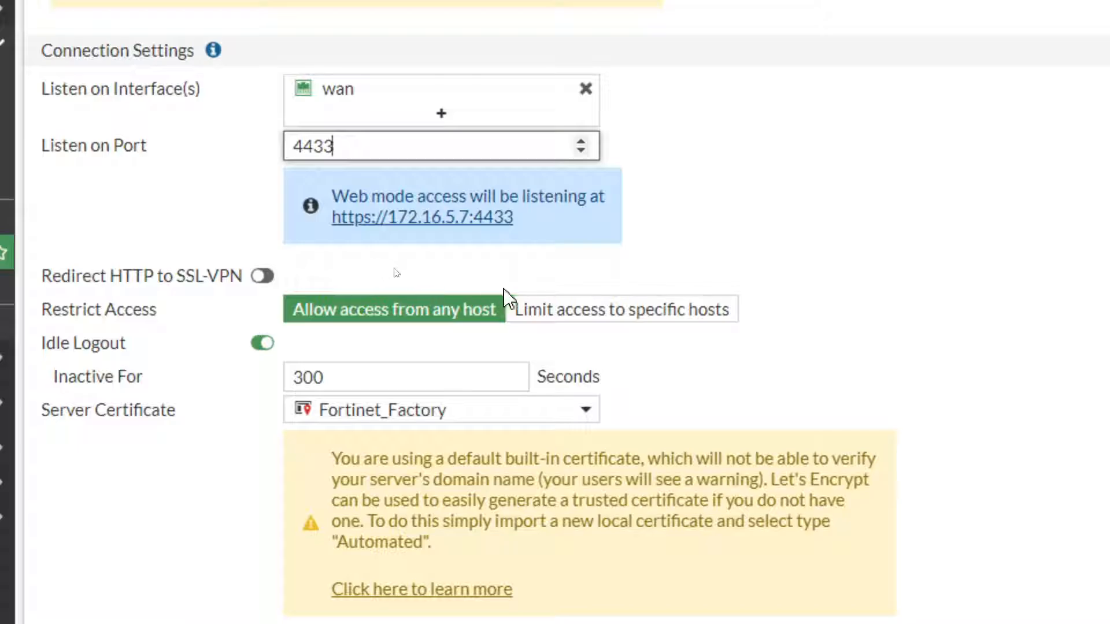
{"action": "left_click", "coordinate": [643, 321]}
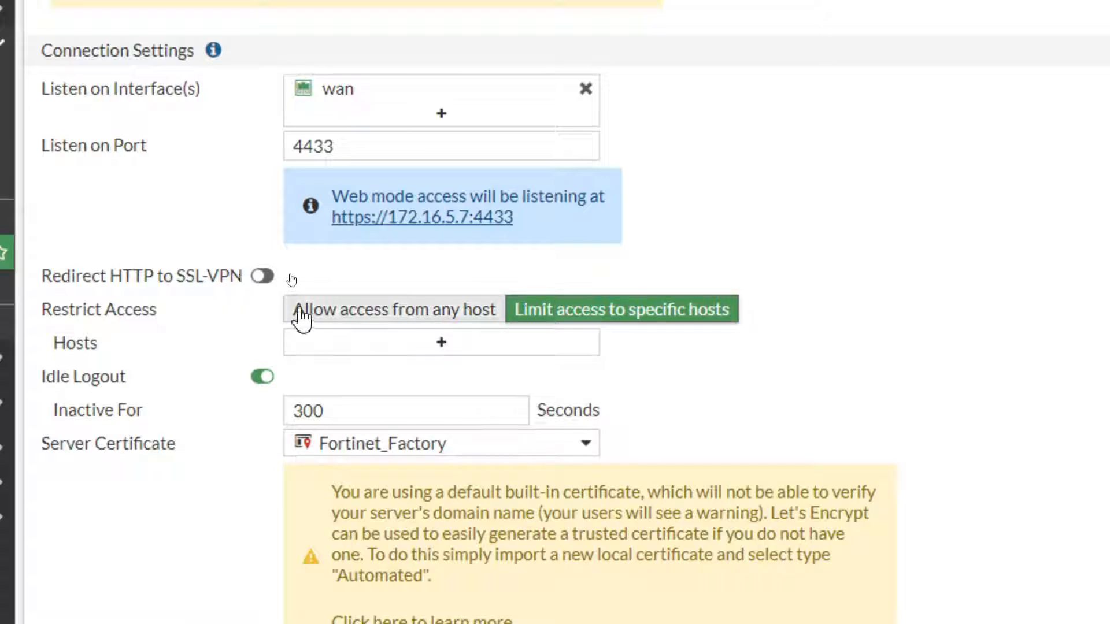
{"action": "left_click", "coordinate": [326, 310]}
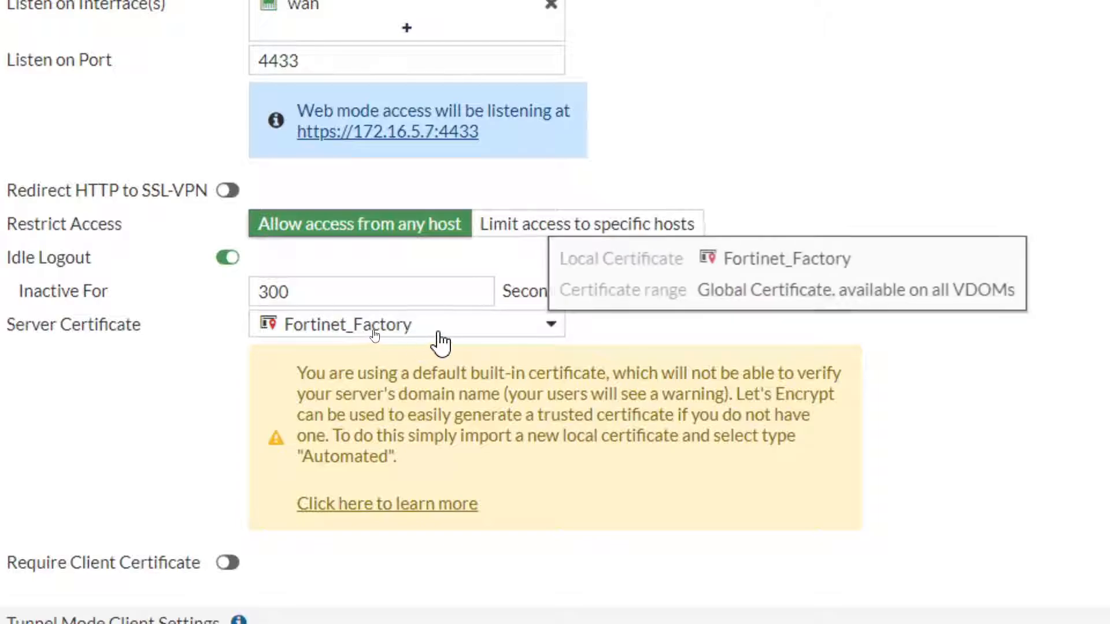
Check which server certificates are available for the SSL-VPN, keeping Fortinet_Factory selected.
{"action": "left_click", "coordinate": [440, 332]}
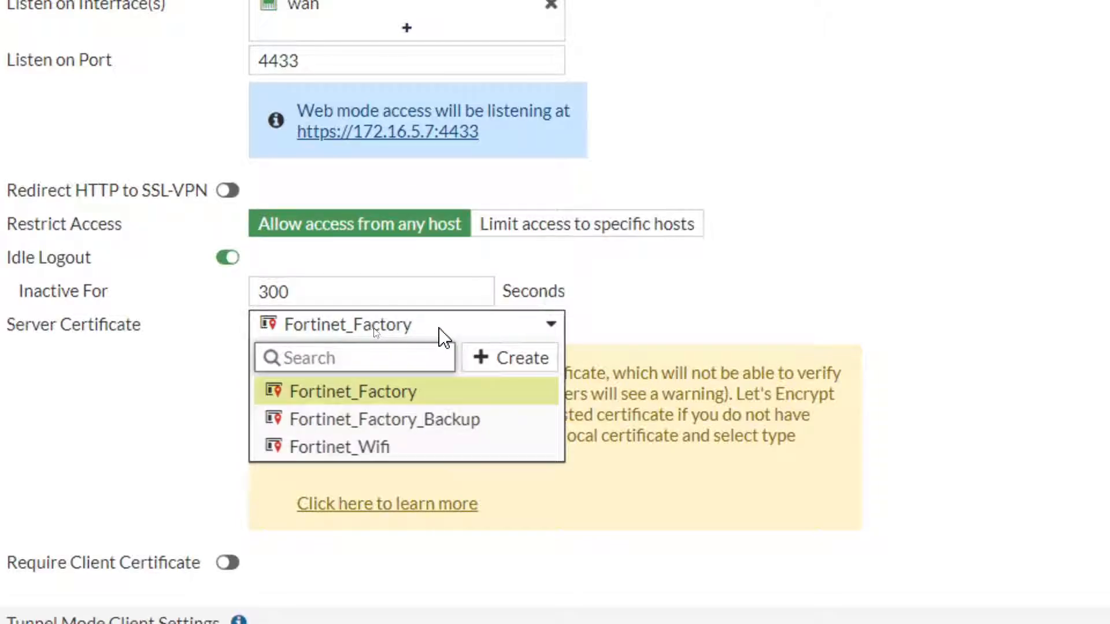
{"action": "left_click", "coordinate": [439, 329]}
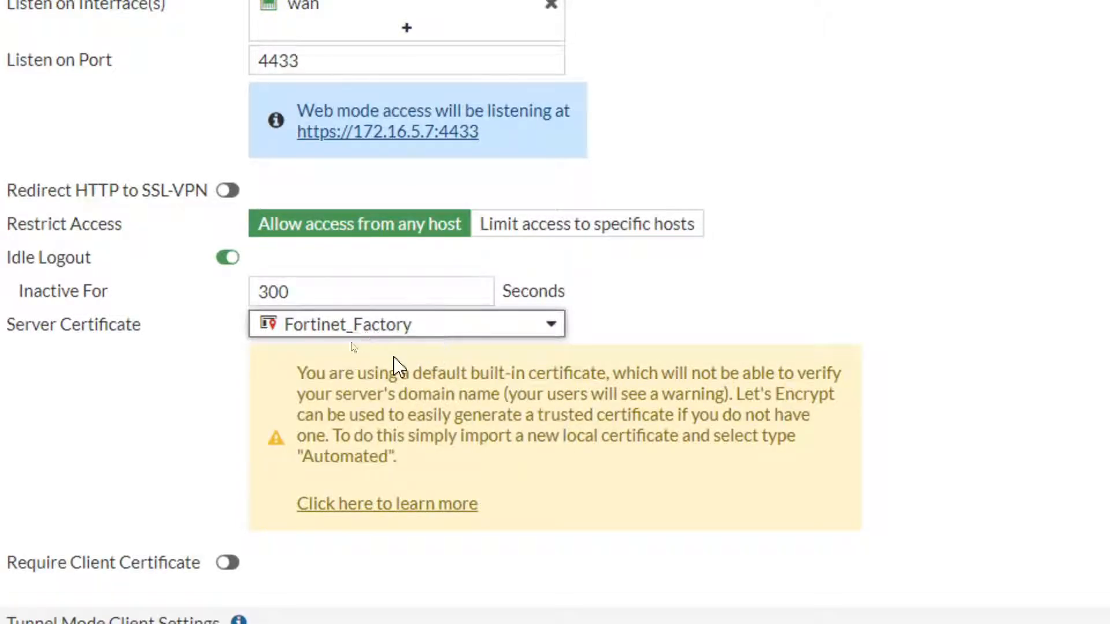
{"action": "mouse_move", "coordinate": [430, 327]}
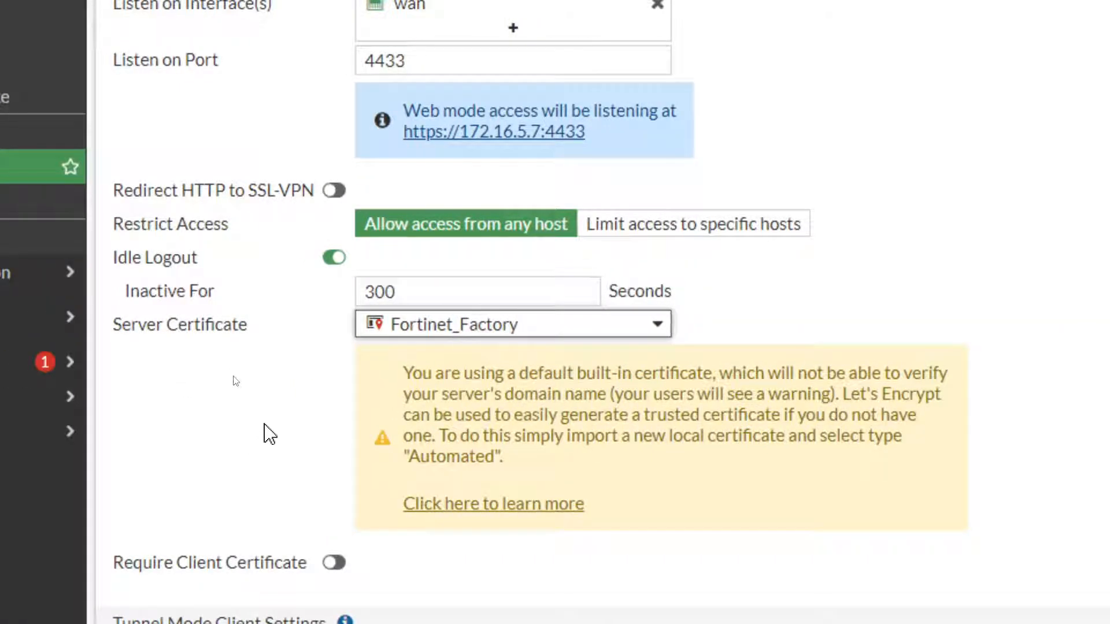
Try requiring a client certificate for SSL-VPN connections, and turn the requirement back off.
{"action": "scroll", "coordinate": [255, 364], "scroll_direction": "down", "scroll_amount": 3}
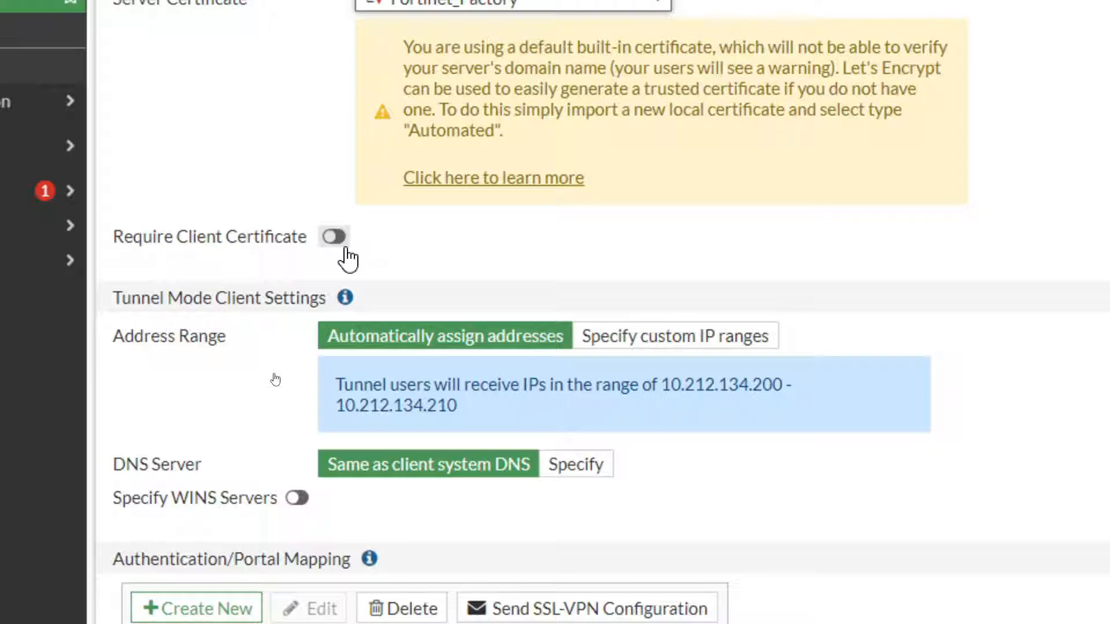
{"action": "scroll", "coordinate": [347, 257], "scroll_direction": "up", "scroll_amount": 3}
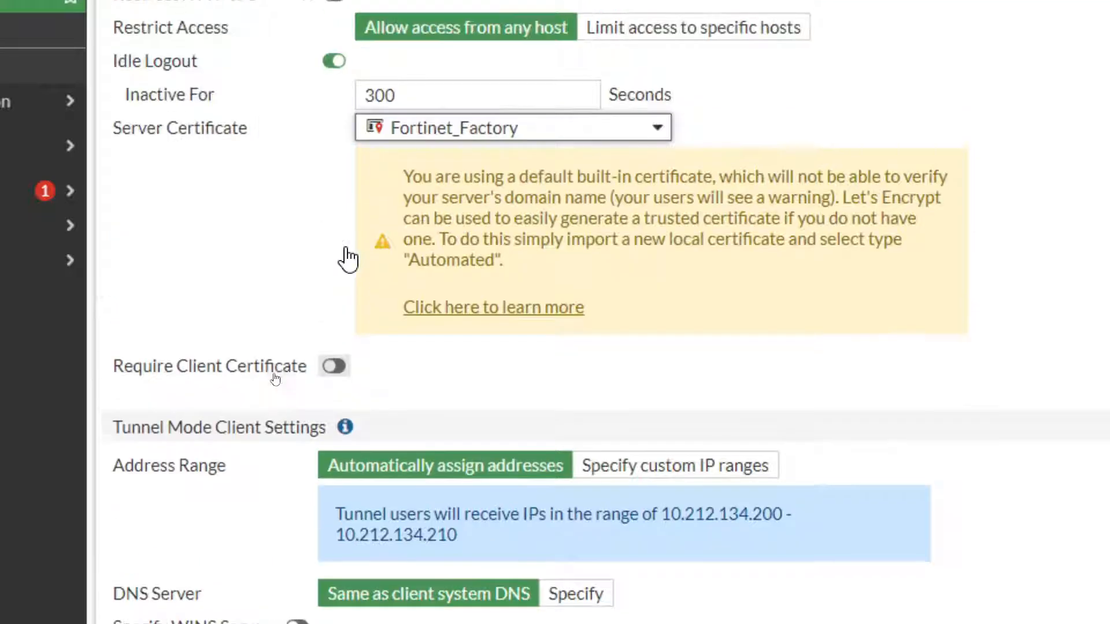
{"action": "left_click", "coordinate": [335, 392]}
{"action": "left_click", "coordinate": [341, 398]}
Try specifying custom IP ranges for tunnel mode clients, and return to automatically assigned addresses.
{"action": "scroll", "coordinate": [410, 369], "scroll_direction": "down", "scroll_amount": 3}
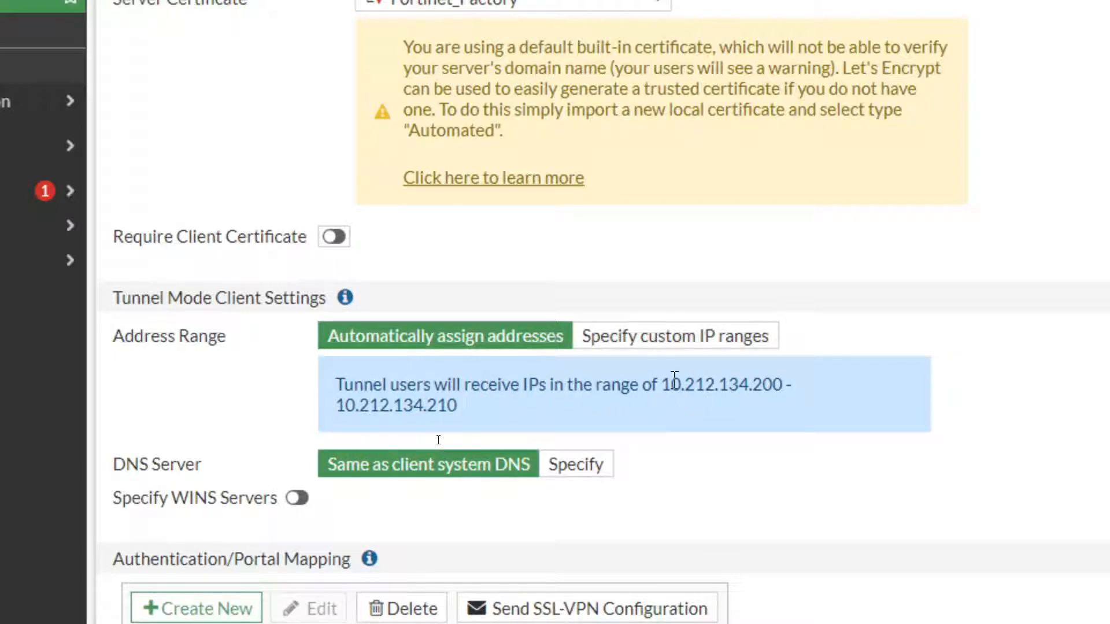
{"action": "left_click_drag", "start_coordinate": [663, 383], "coordinate": [457, 408]}
{"action": "left_click", "coordinate": [711, 400]}
{"action": "left_click", "coordinate": [670, 347]}
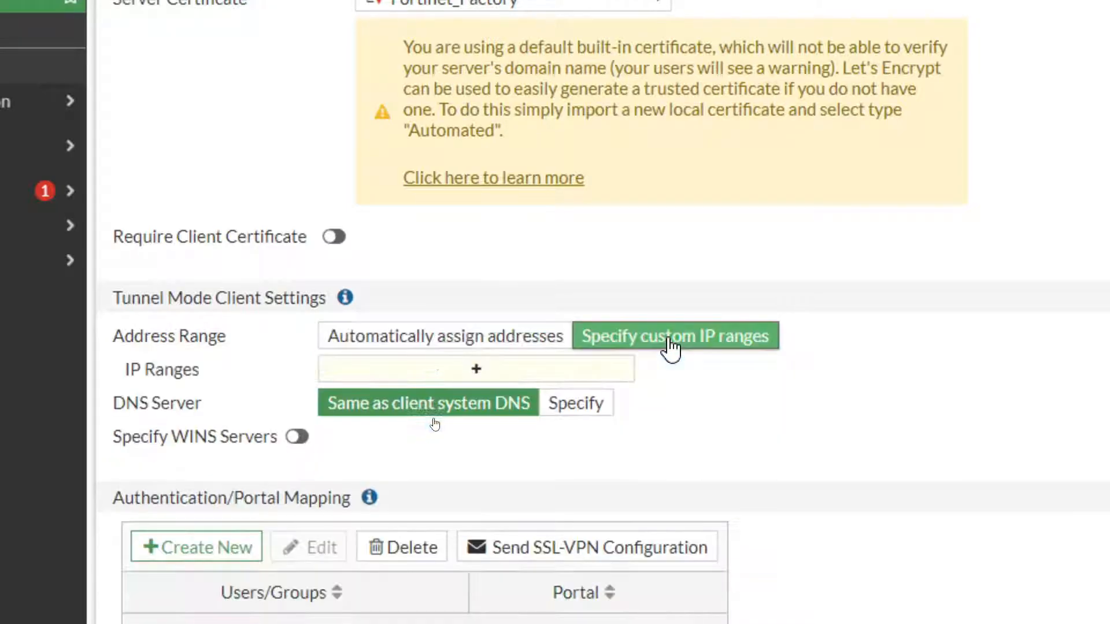
{"action": "left_click", "coordinate": [493, 335]}
Try specifying custom DNS servers for tunnel clients, and return to the same DNS as the client system.
{"action": "scroll", "coordinate": [353, 318], "scroll_direction": "down", "scroll_amount": 3}
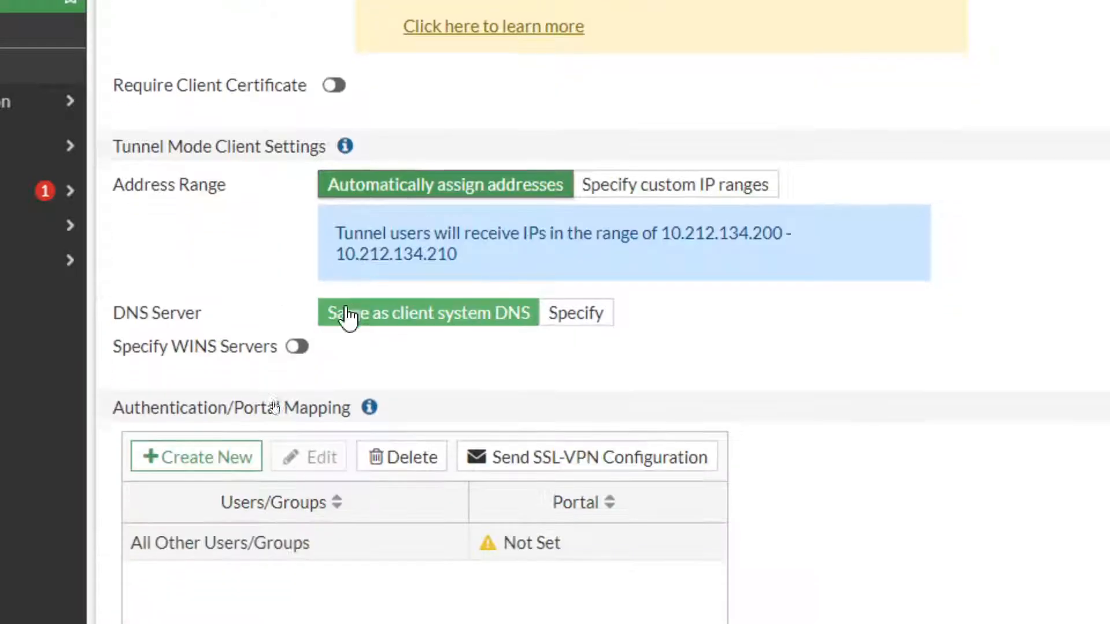
{"action": "left_click", "coordinate": [594, 314]}
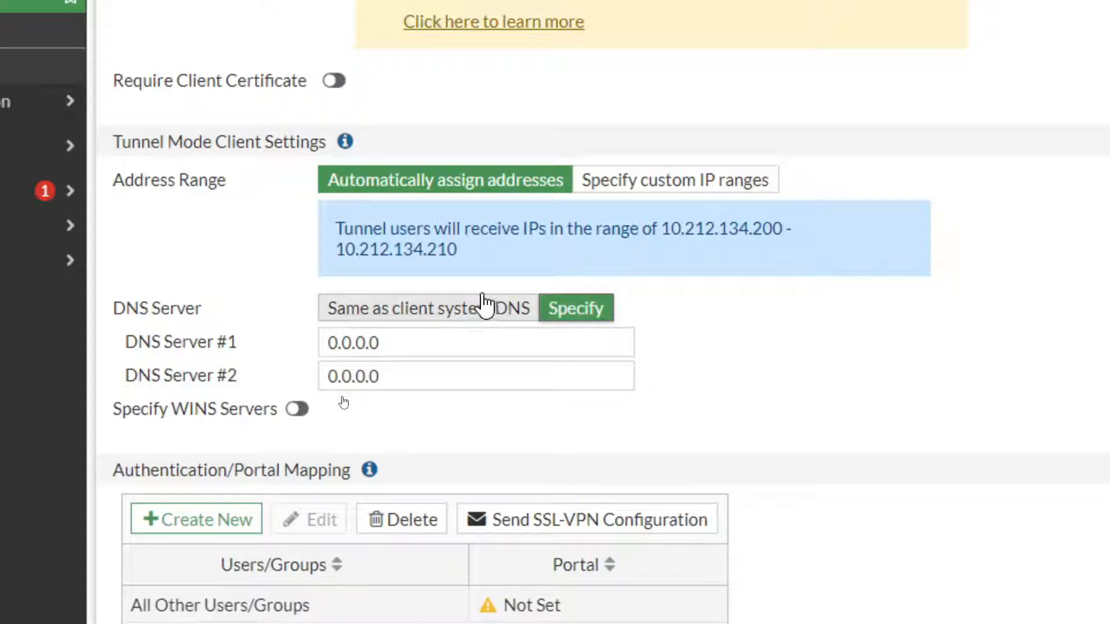
{"action": "left_click", "coordinate": [484, 304]}
{"action": "left_click", "coordinate": [589, 317]}
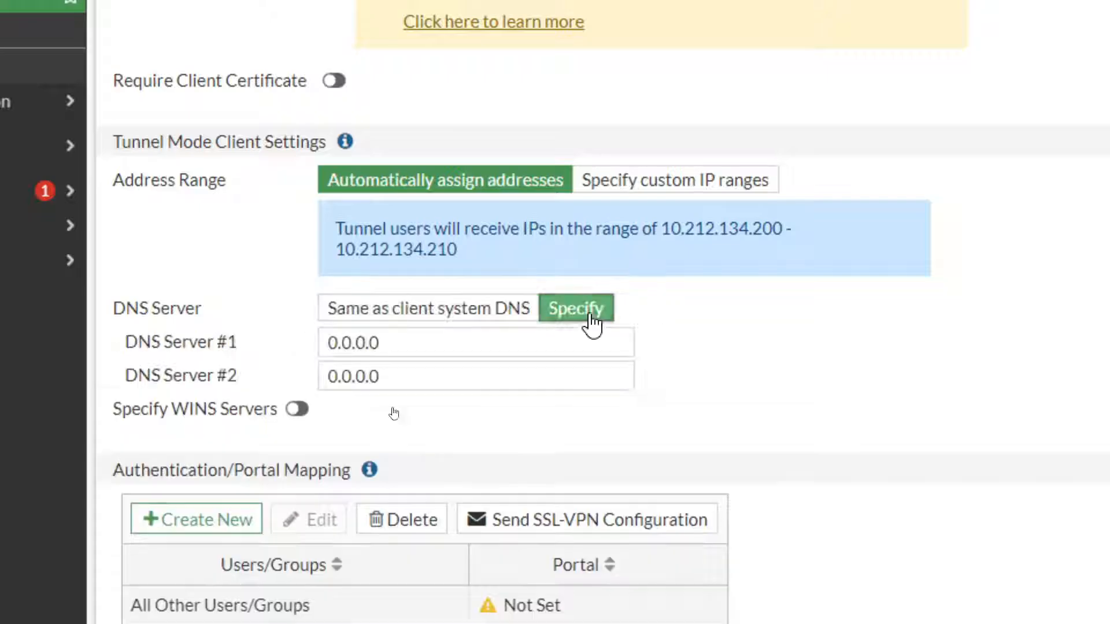
{"action": "left_click", "coordinate": [438, 319]}
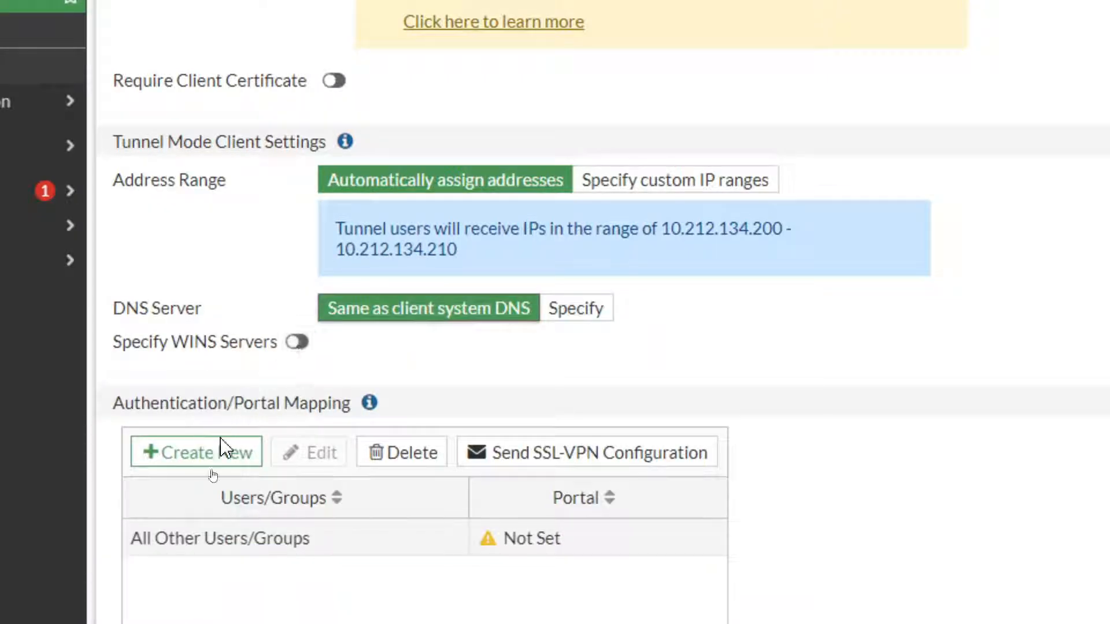
Start a new authentication/portal mapping and create a Firewall-type user group named VPN Users from it.
{"action": "scroll", "coordinate": [263, 555], "scroll_direction": "down", "scroll_amount": 1}
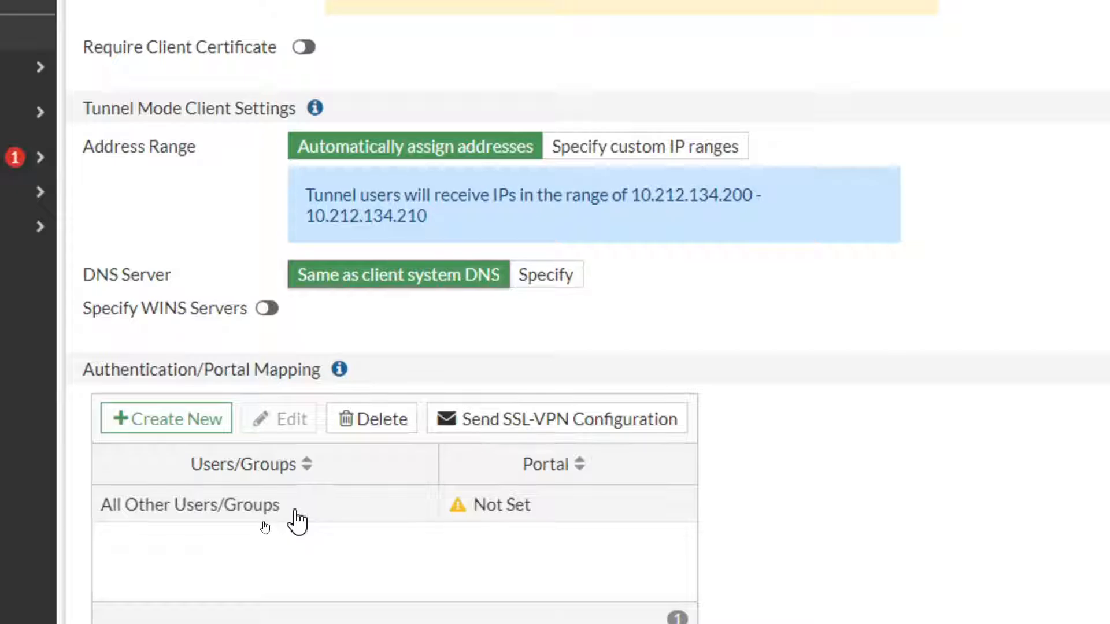
{"action": "left_click", "coordinate": [203, 428]}
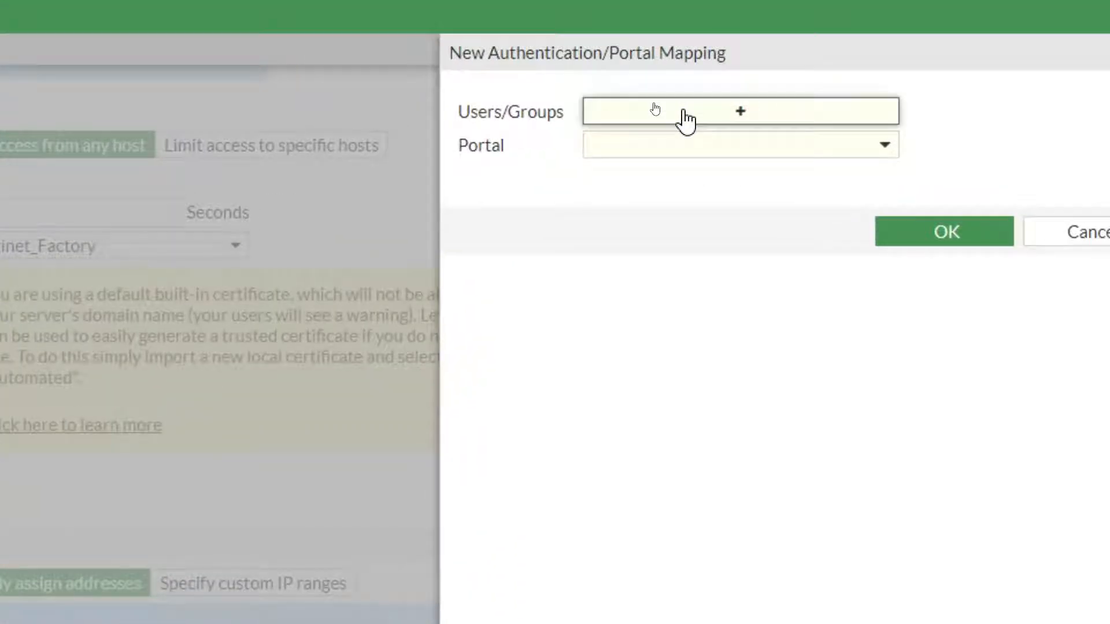
{"action": "left_click", "coordinate": [686, 121]}
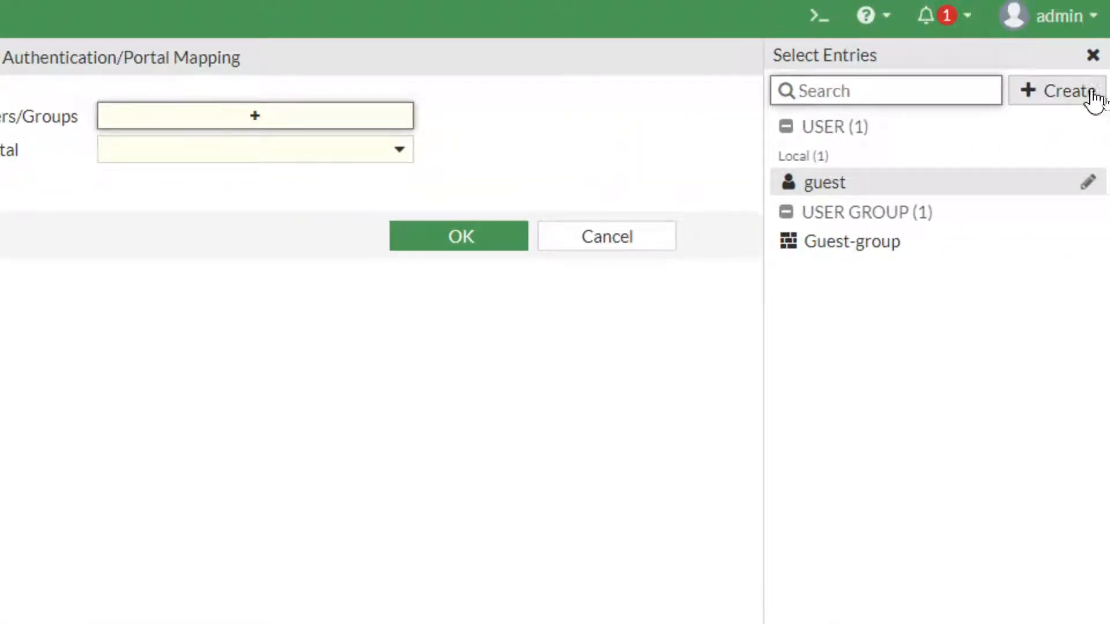
{"action": "left_click", "coordinate": [1064, 94]}
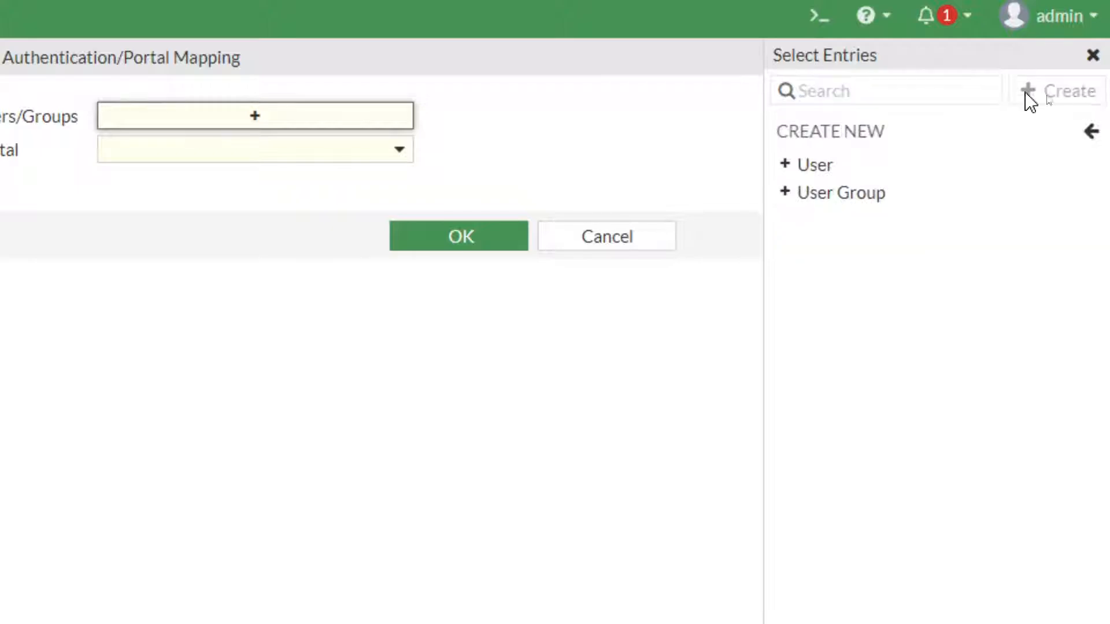
{"action": "left_click", "coordinate": [900, 198]}
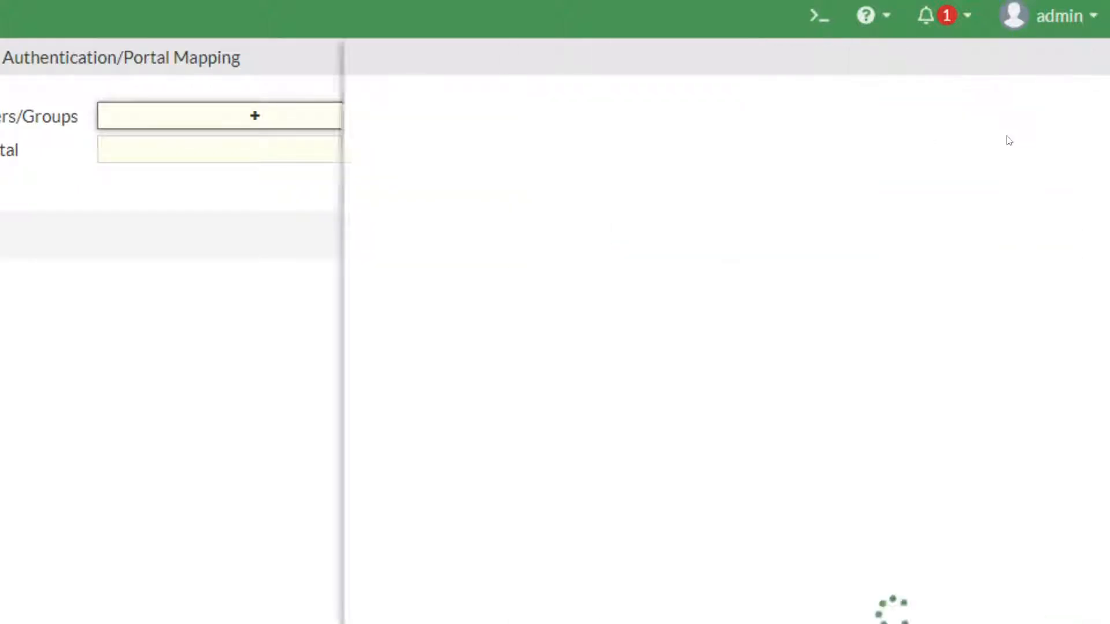
{"action": "left_click", "coordinate": [189, 116]}
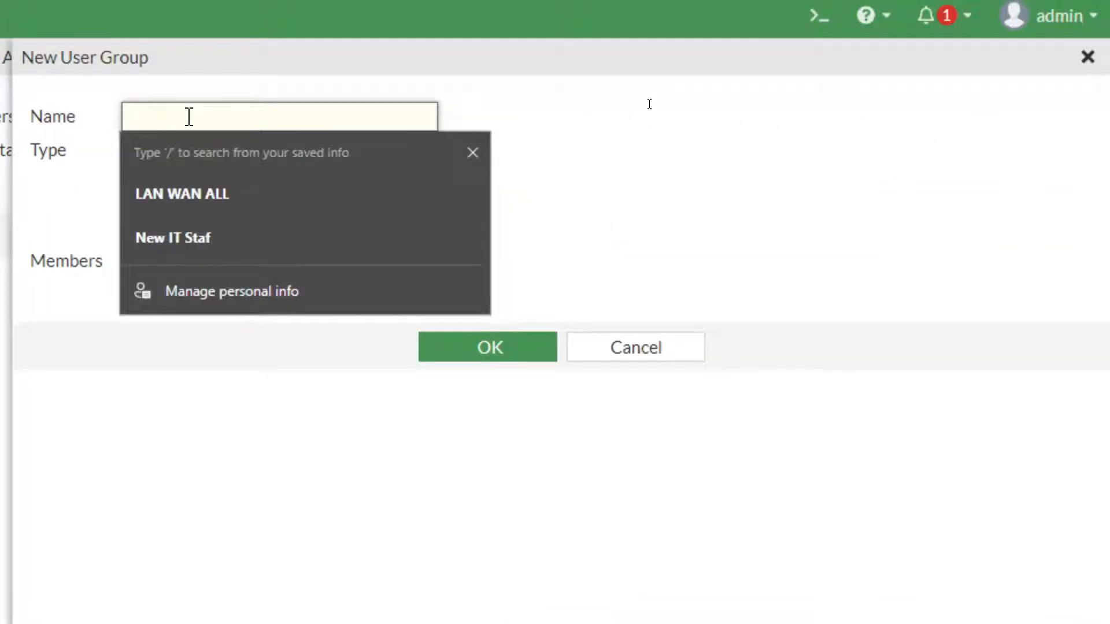
{"action": "type", "text": "VPN Users"}
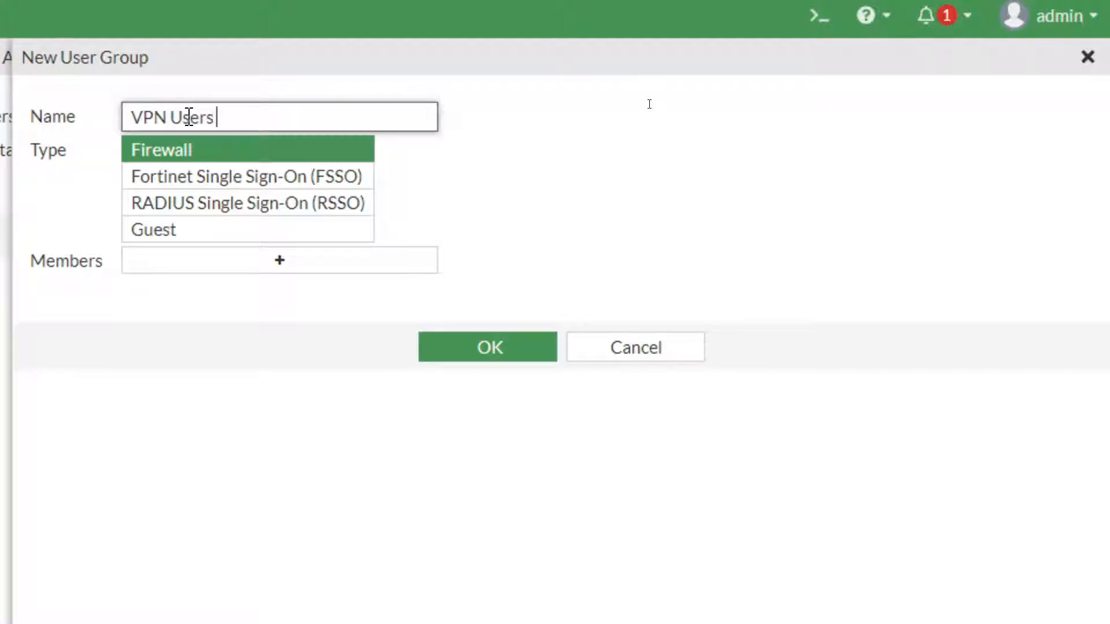
{"action": "left_click", "coordinate": [469, 349]}
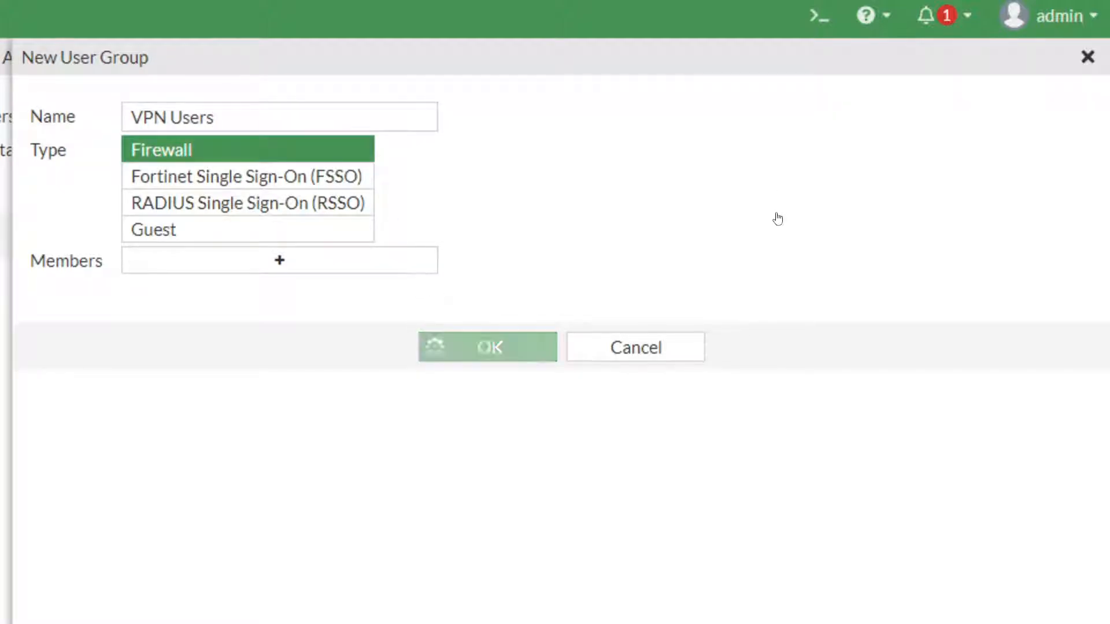
Map the VPN Users group to the full-access portal, save the mapping and try to apply the SSL-VPN settings.
{"action": "left_click", "coordinate": [865, 277]}
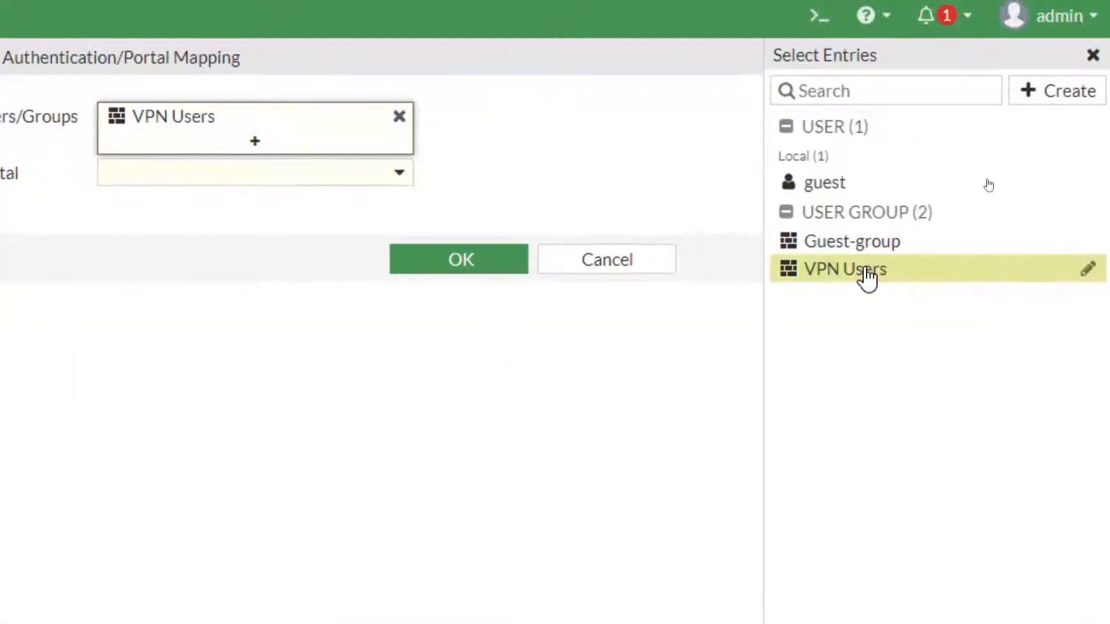
{"action": "left_click", "coordinate": [266, 221]}
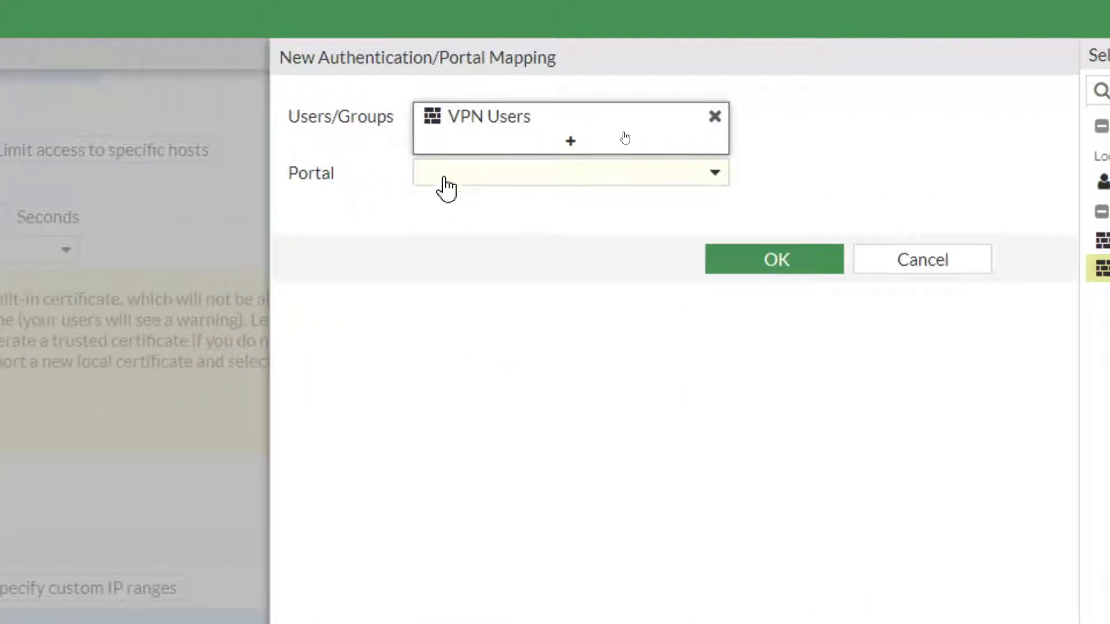
{"action": "left_click", "coordinate": [453, 176]}
{"action": "left_click", "coordinate": [495, 241]}
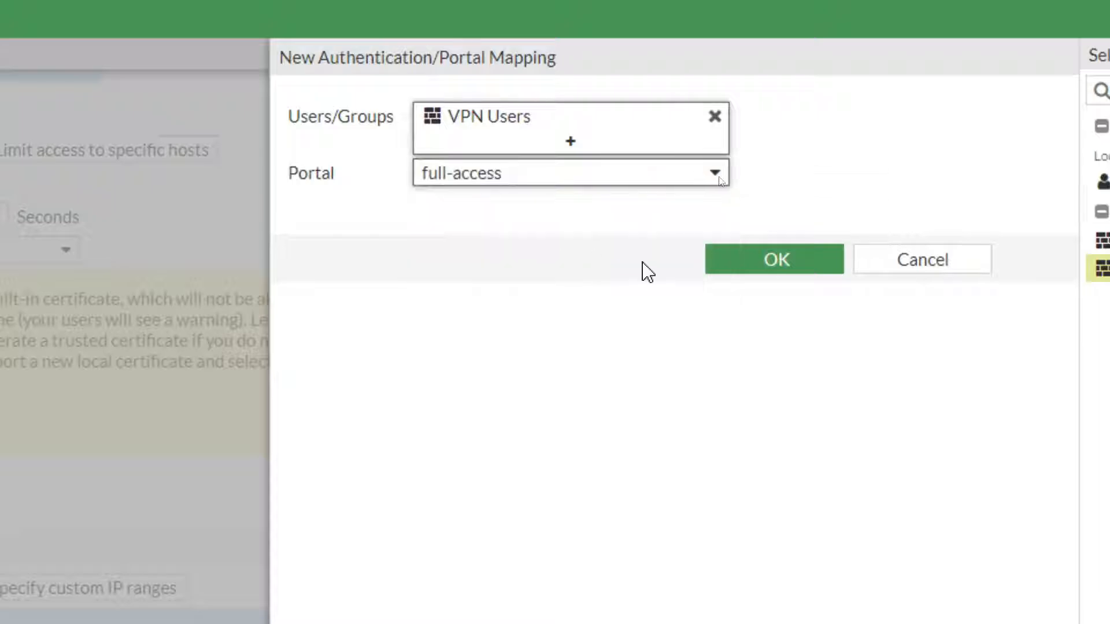
{"action": "left_click", "coordinate": [827, 281]}
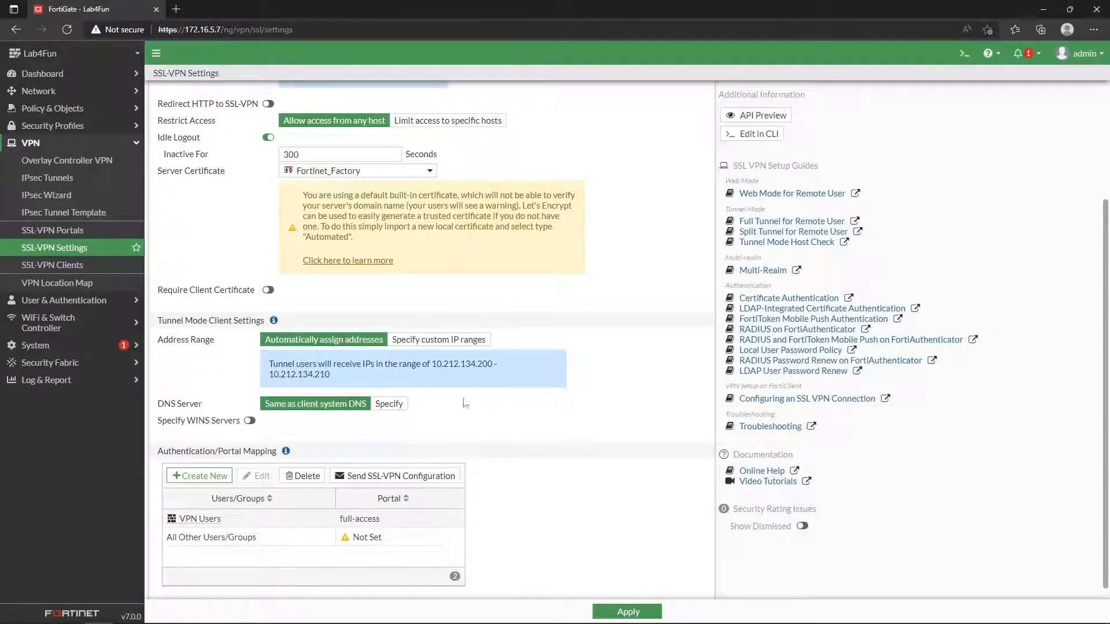
{"action": "left_click", "coordinate": [632, 608]}
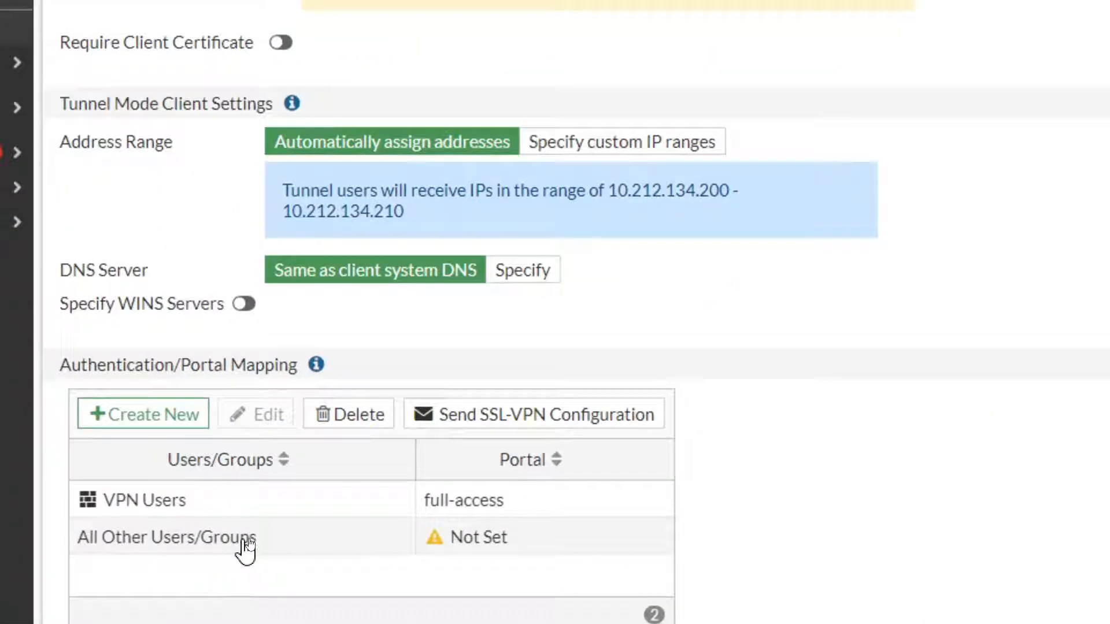
Set the portal for All Other Users/Groups to full-access and apply the SSL-VPN settings.
{"action": "left_click", "coordinate": [250, 539]}
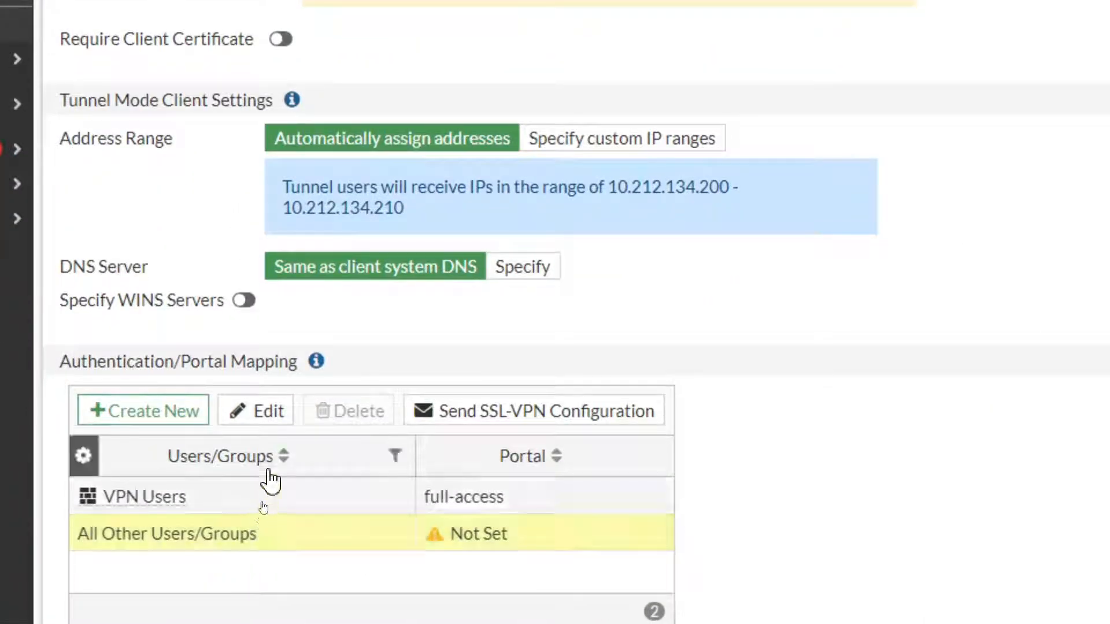
{"action": "left_click", "coordinate": [273, 416]}
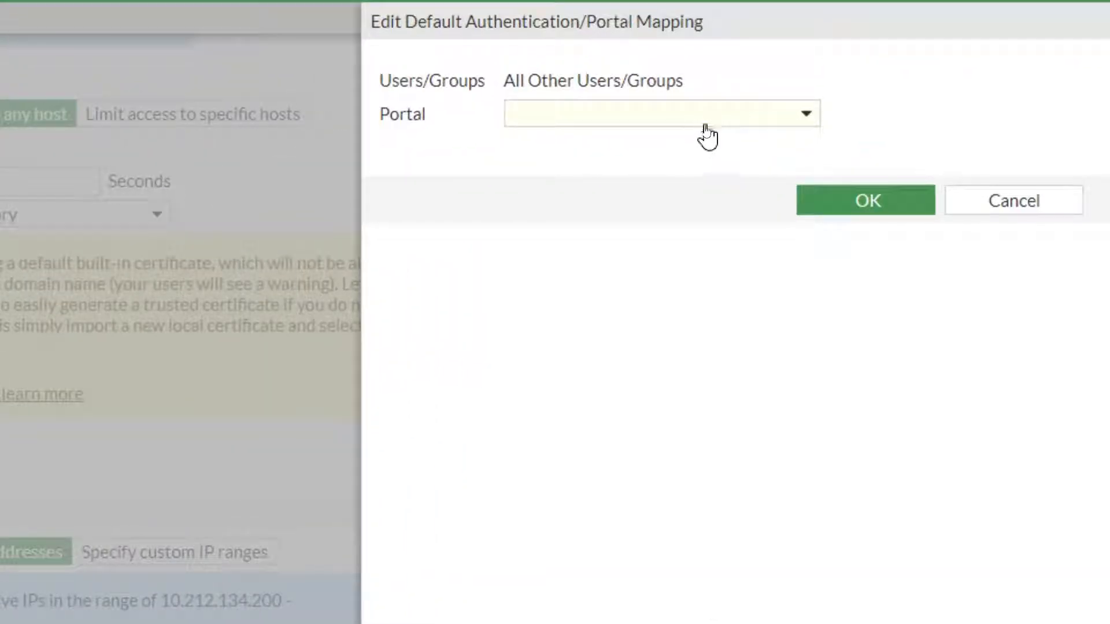
{"action": "left_click", "coordinate": [703, 123]}
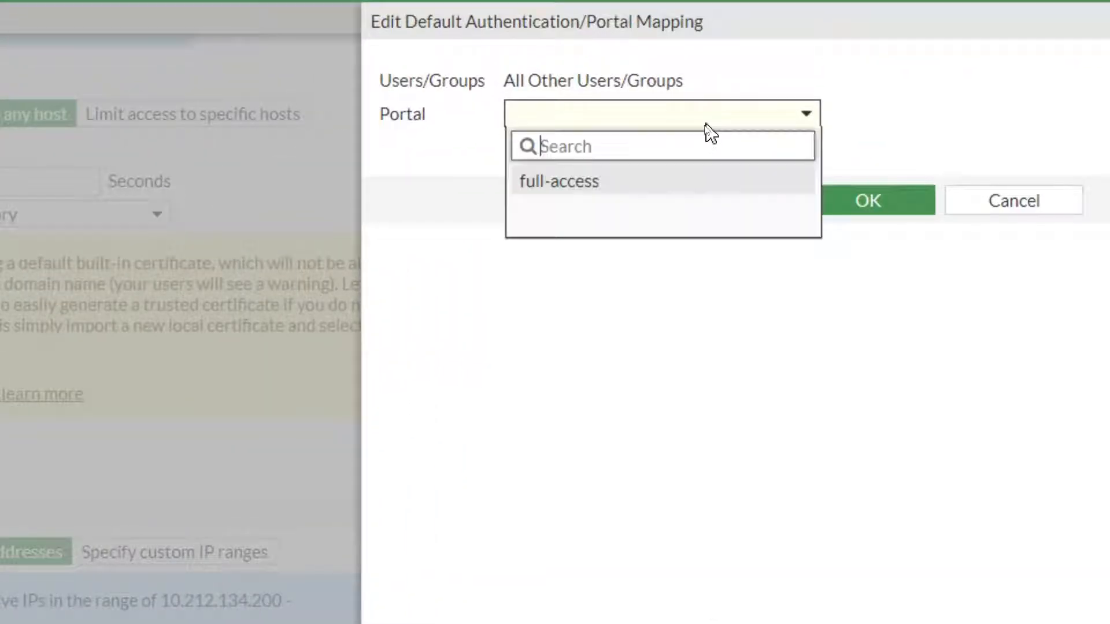
{"action": "left_click", "coordinate": [685, 196]}
{"action": "left_click", "coordinate": [873, 205]}
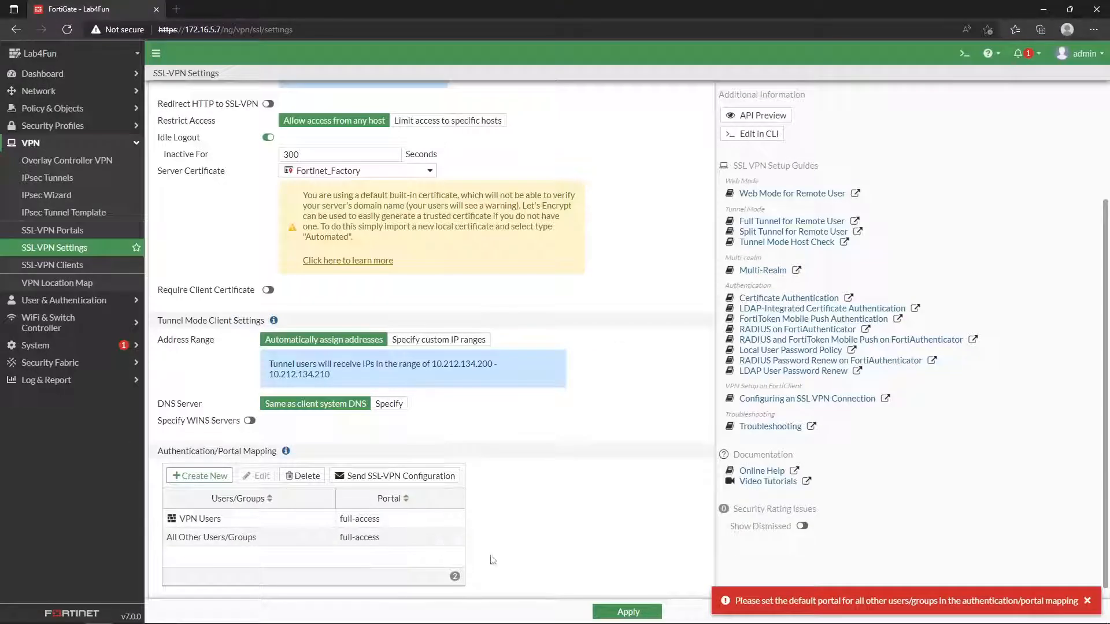
{"action": "left_click", "coordinate": [622, 612]}
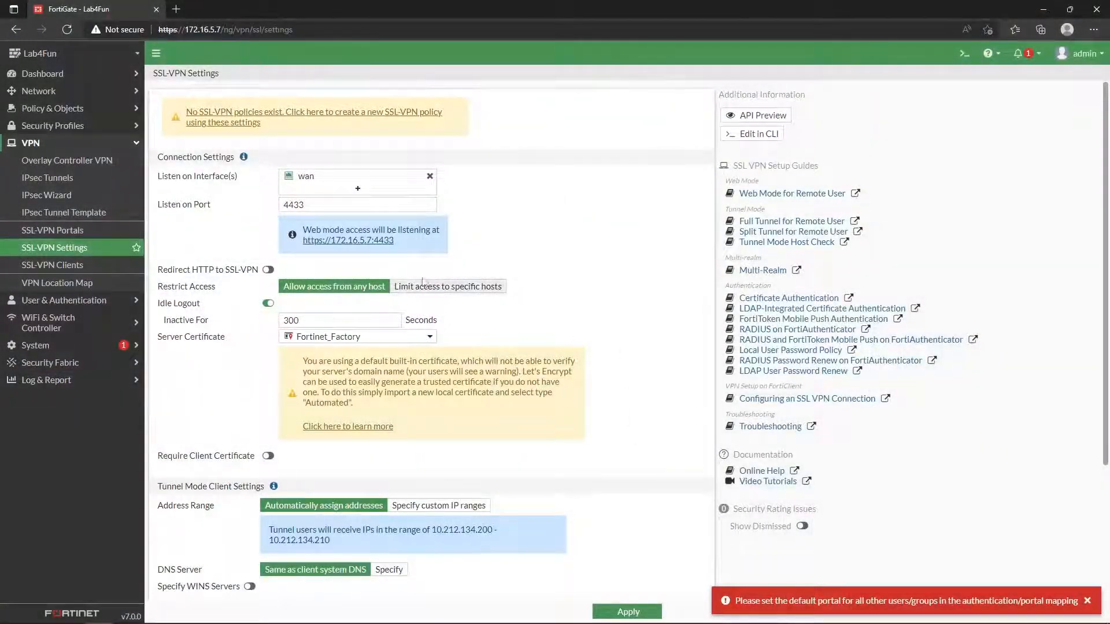
{"action": "right_click", "coordinate": [363, 243]}
{"action": "left_click", "coordinate": [379, 247]}
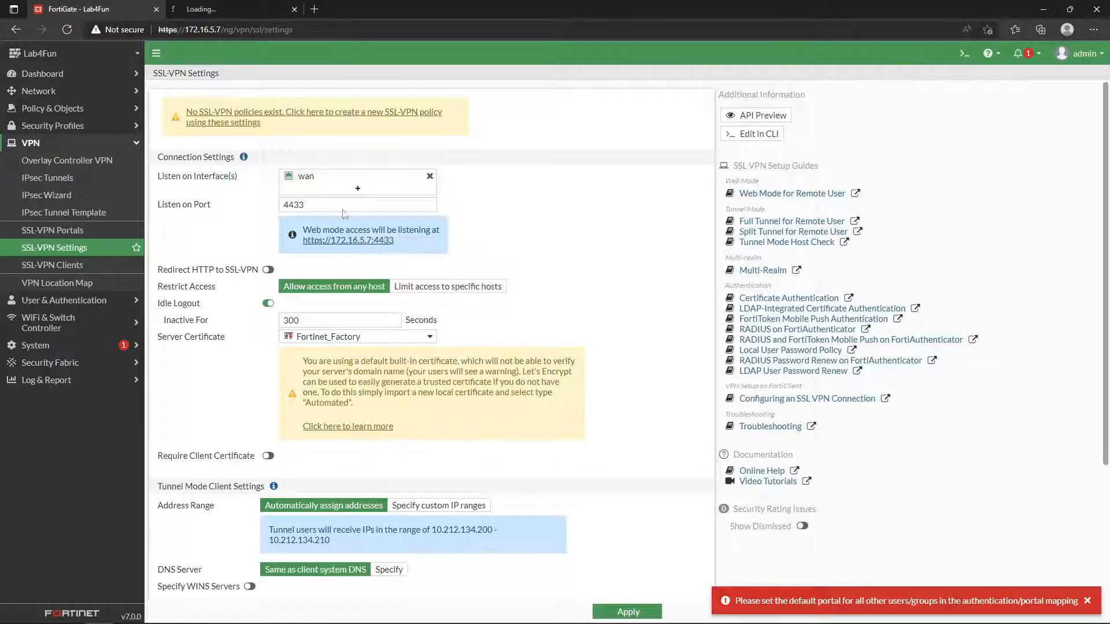
{"action": "left_click", "coordinate": [237, 6]}
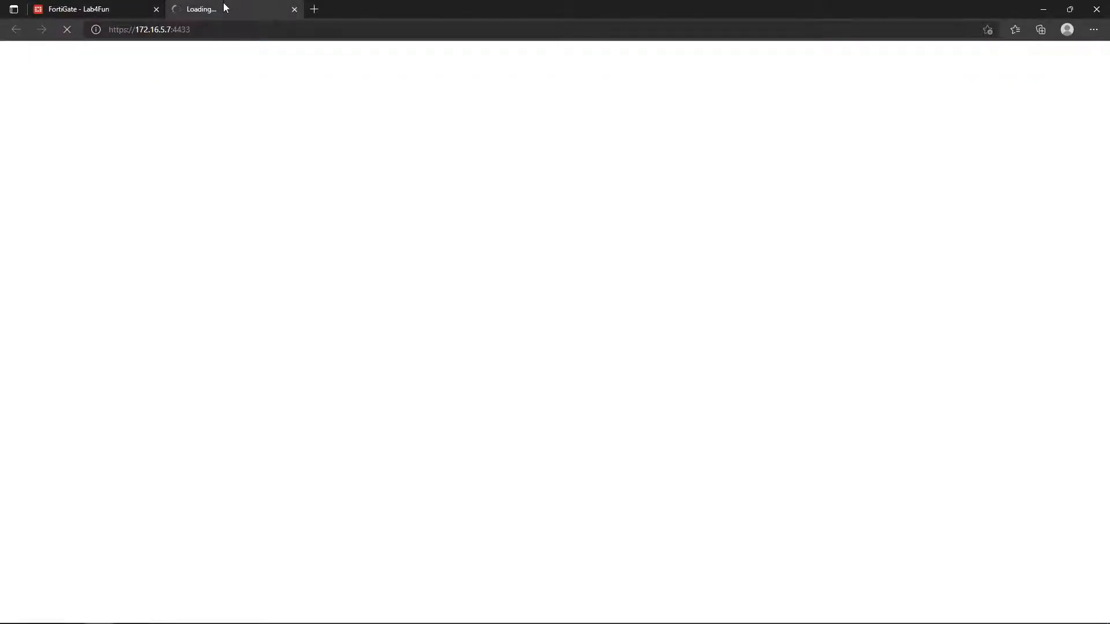
{"action": "left_click", "coordinate": [101, 5]}
{"action": "left_click", "coordinate": [206, 6]}
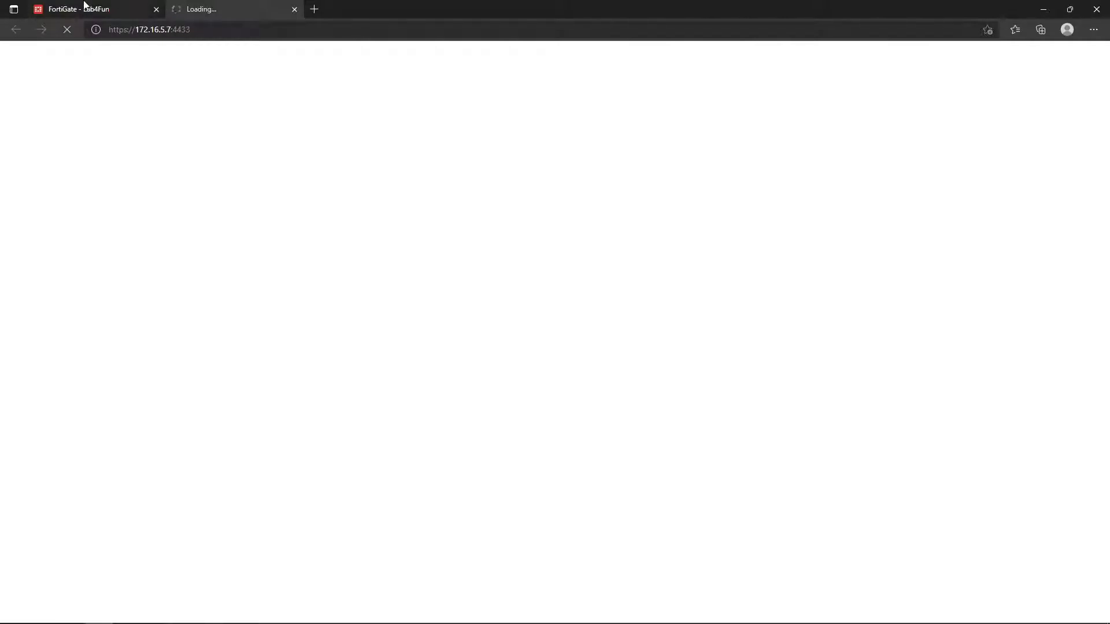
{"action": "left_click", "coordinate": [84, 6]}
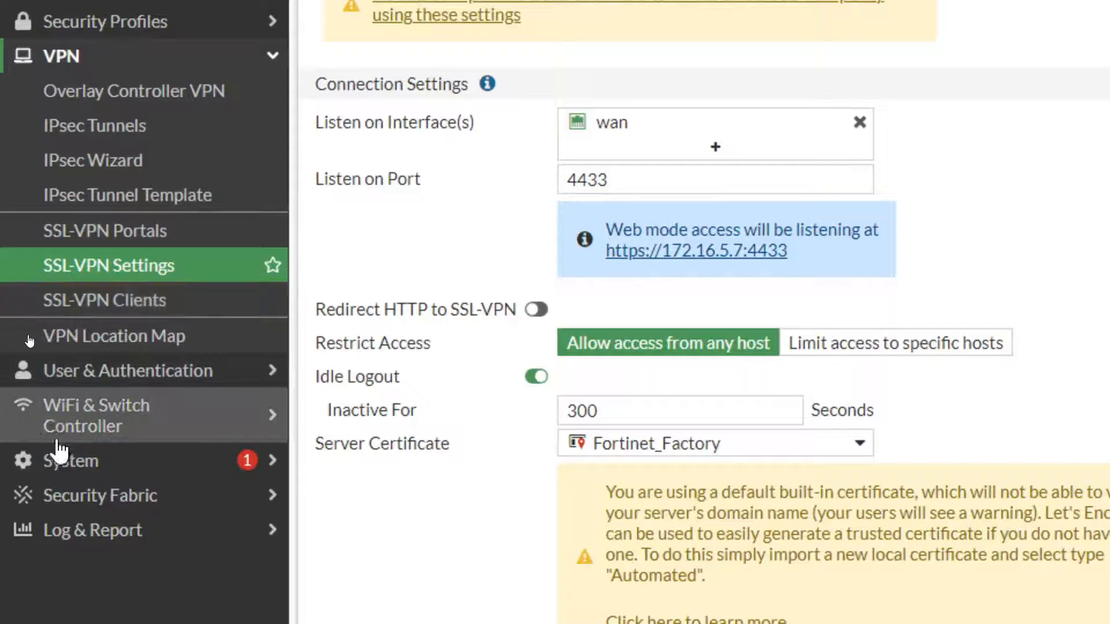
Start a new local user under User Definition and enter the username and account password.
{"action": "left_click", "coordinate": [72, 377]}
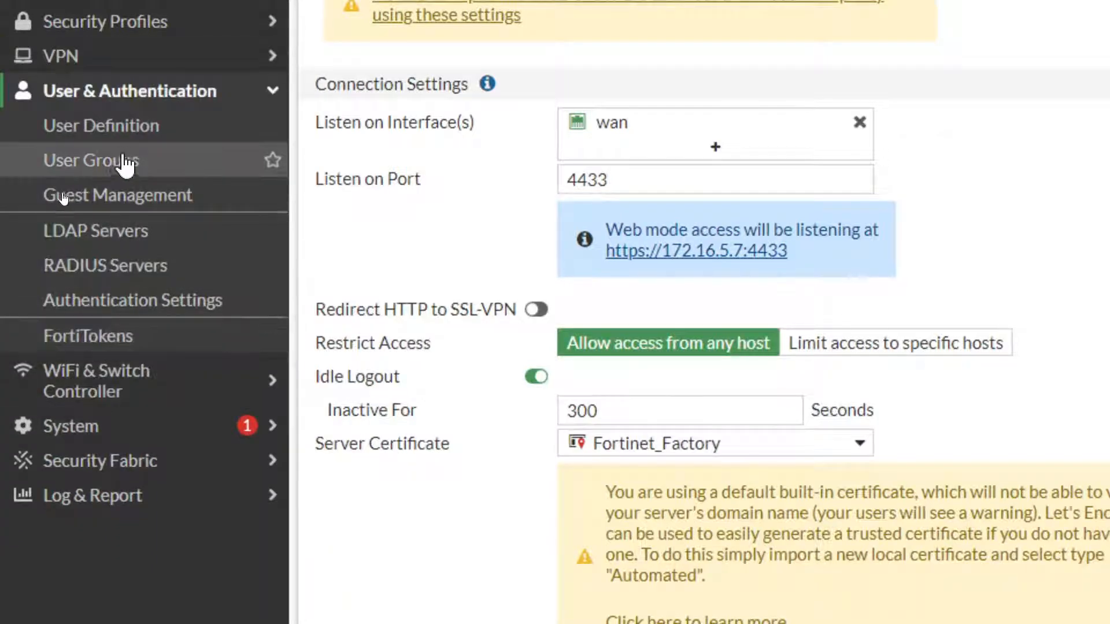
{"action": "left_click", "coordinate": [142, 130]}
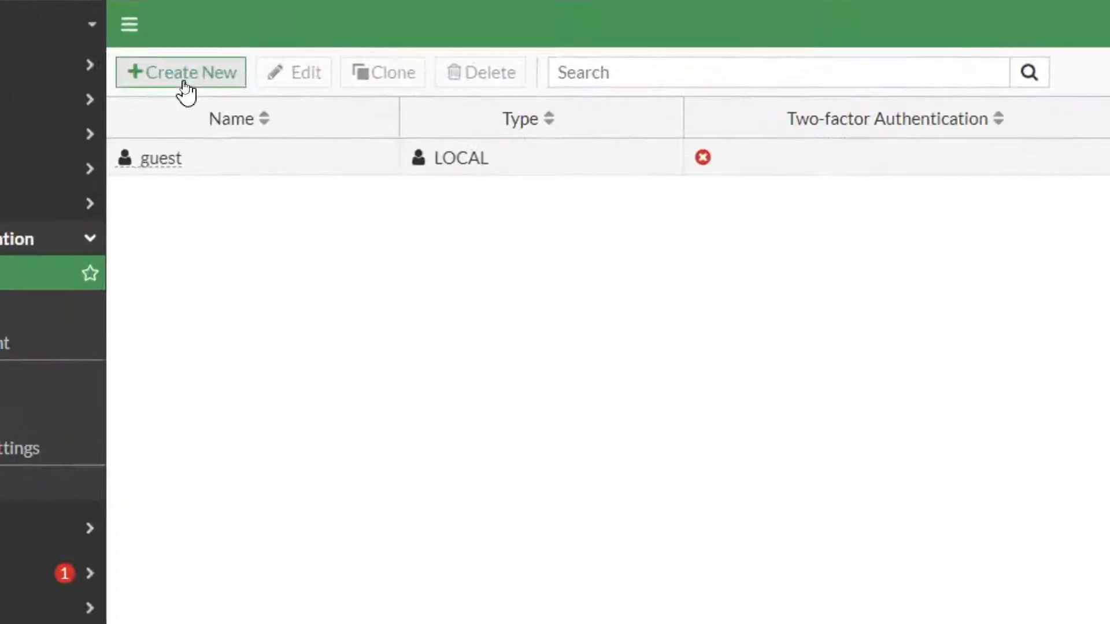
{"action": "left_click", "coordinate": [183, 84]}
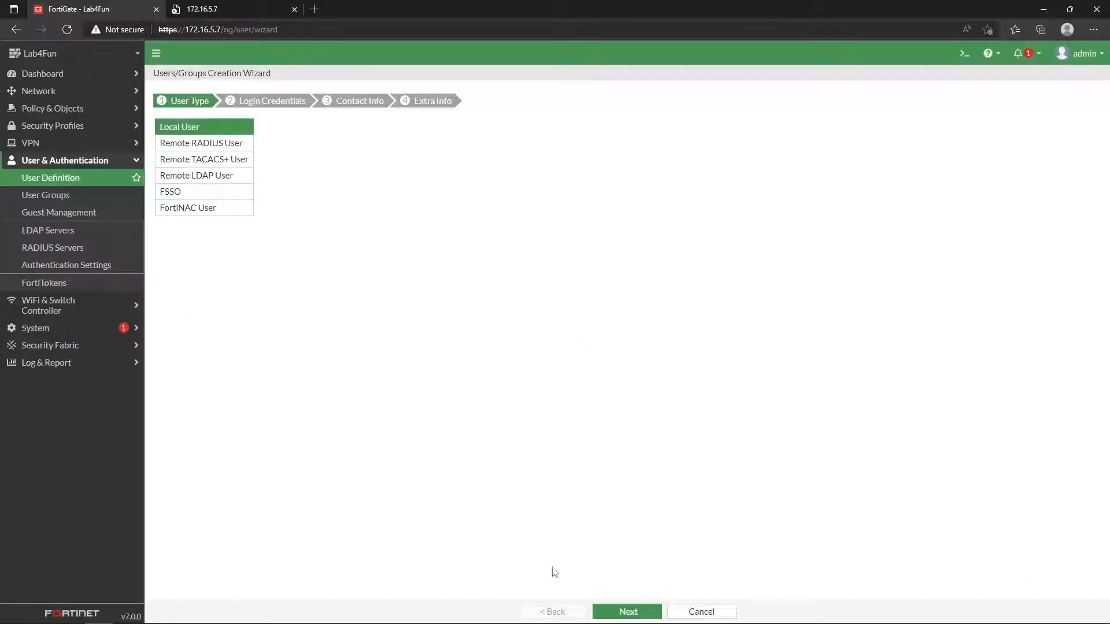
{"action": "left_click", "coordinate": [627, 611]}
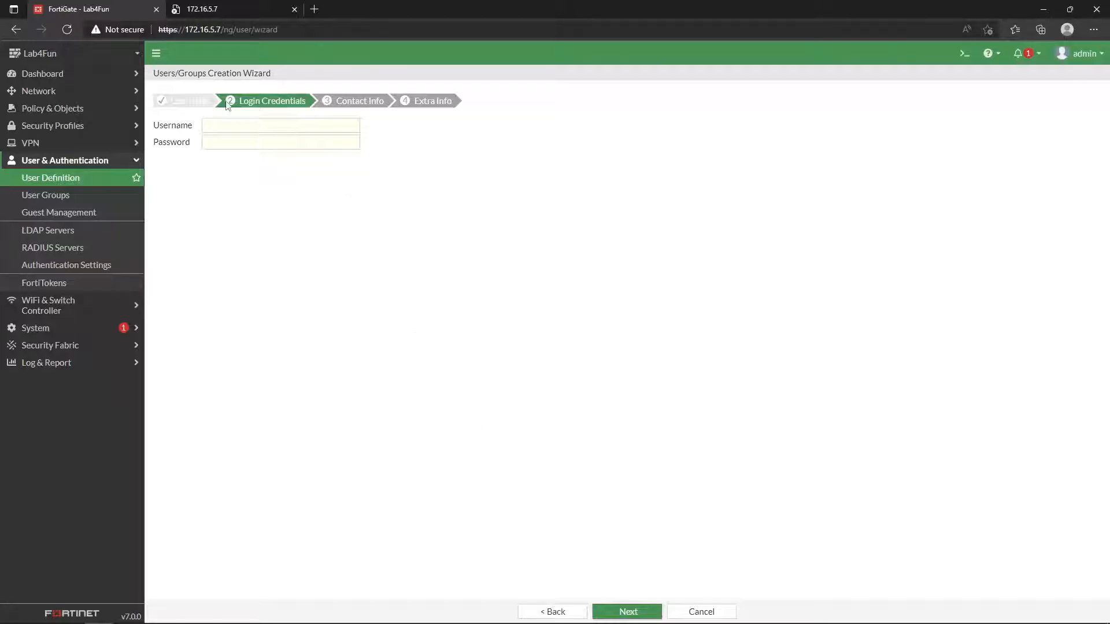
{"action": "left_click", "coordinate": [244, 124]}
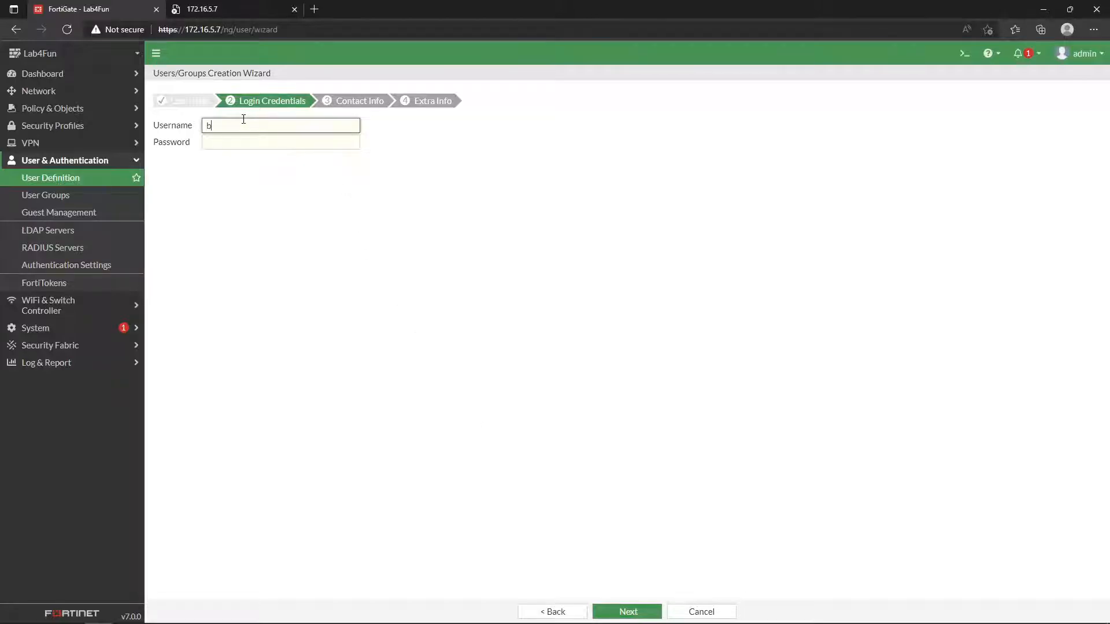
{"action": "key", "text": "Tab"}
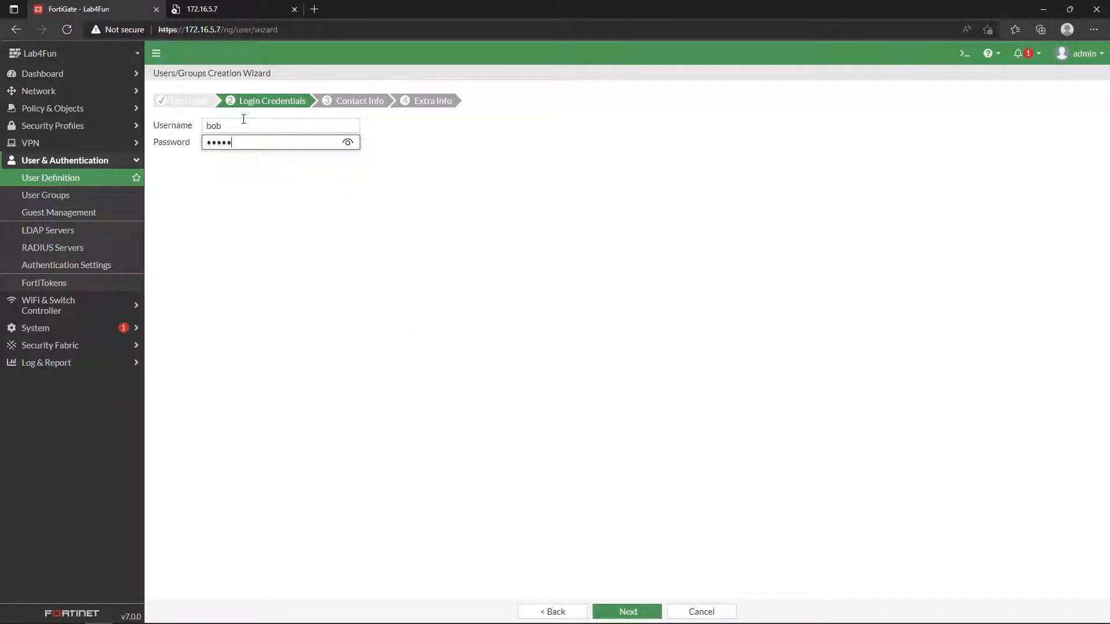
{"action": "key", "text": "Return"}
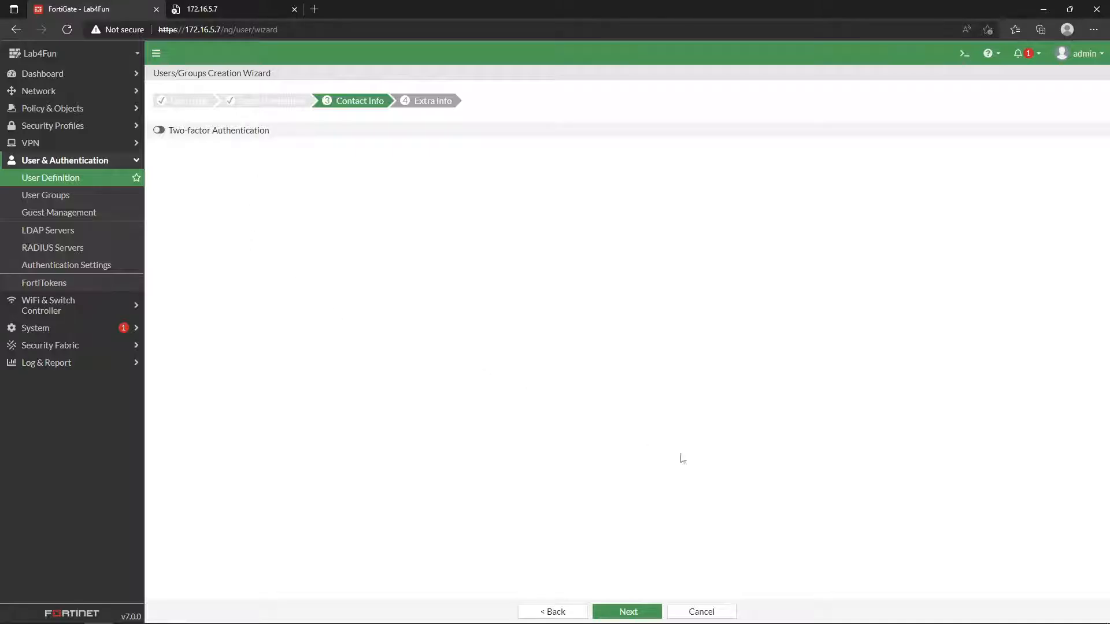
Skip two-factor authentication, assign the new local user to the VPN Users group and submit the user.
{"action": "left_click", "coordinate": [630, 612]}
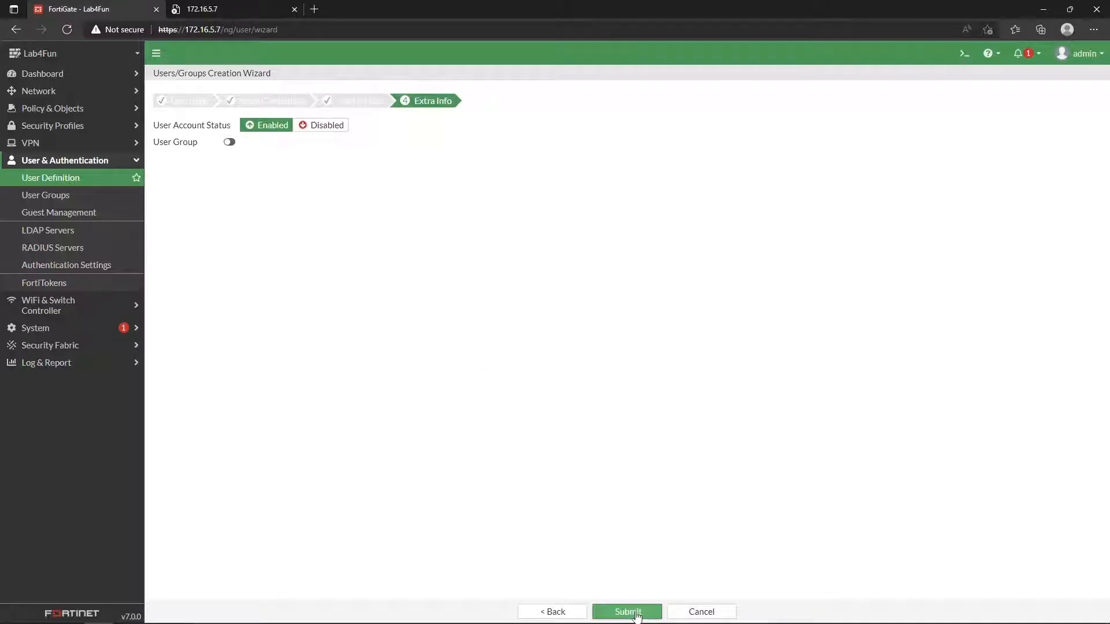
{"action": "left_click", "coordinate": [230, 142]}
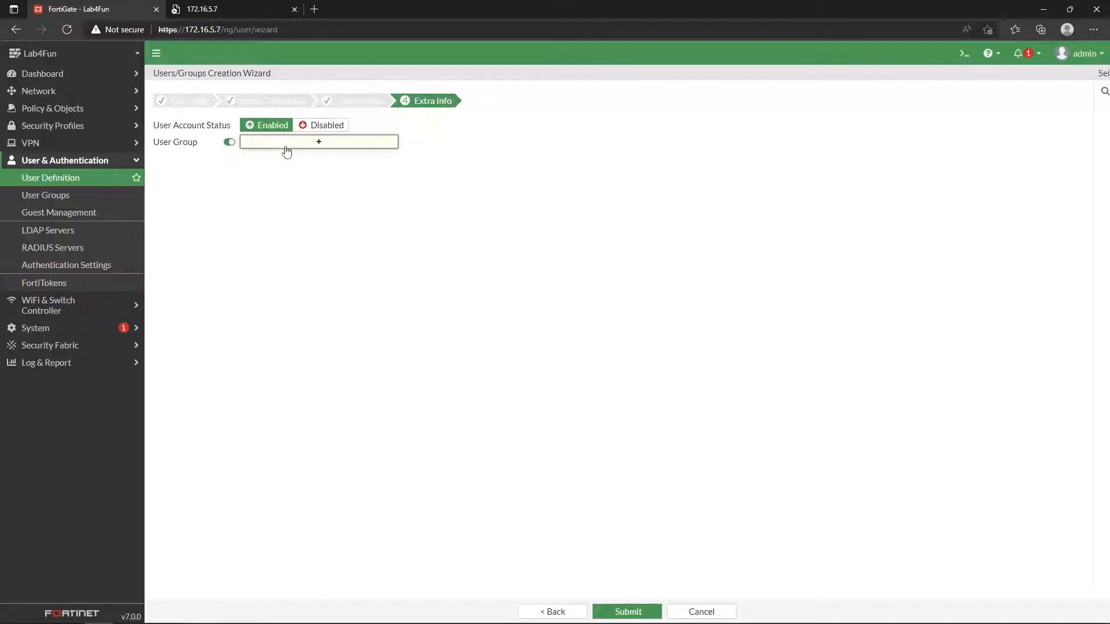
{"action": "left_click", "coordinate": [286, 151]}
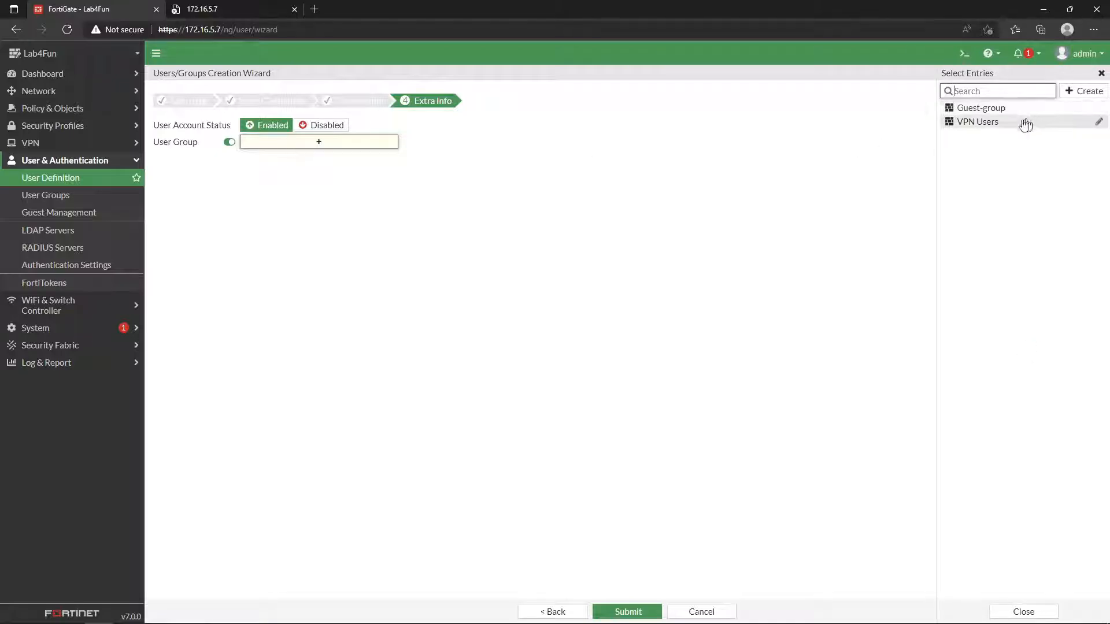
{"action": "left_click", "coordinate": [999, 123]}
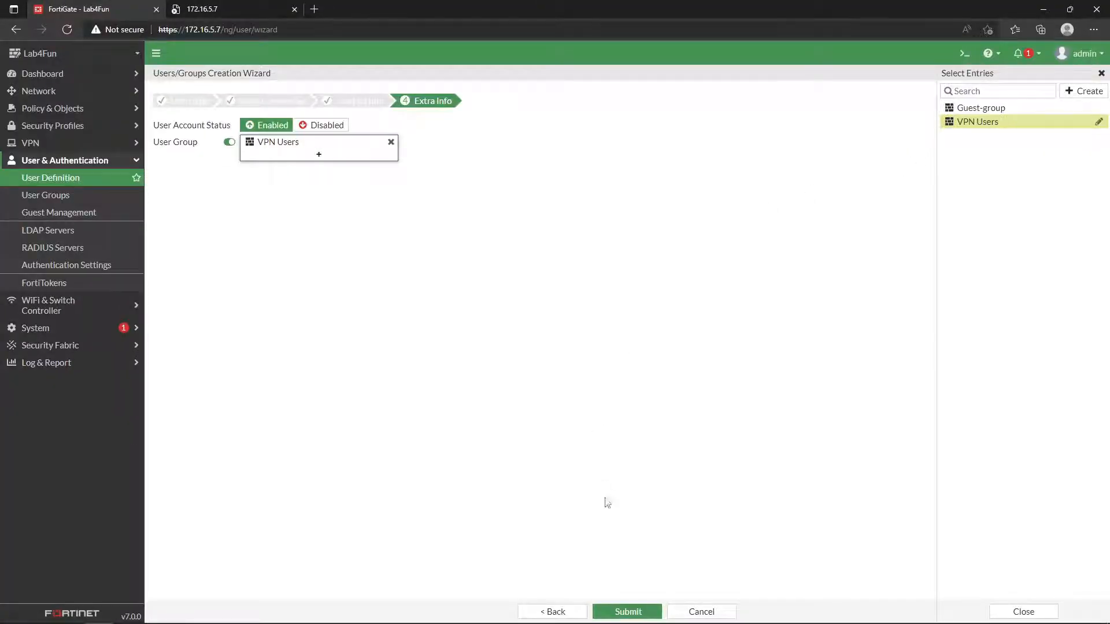
{"action": "left_click", "coordinate": [628, 612]}
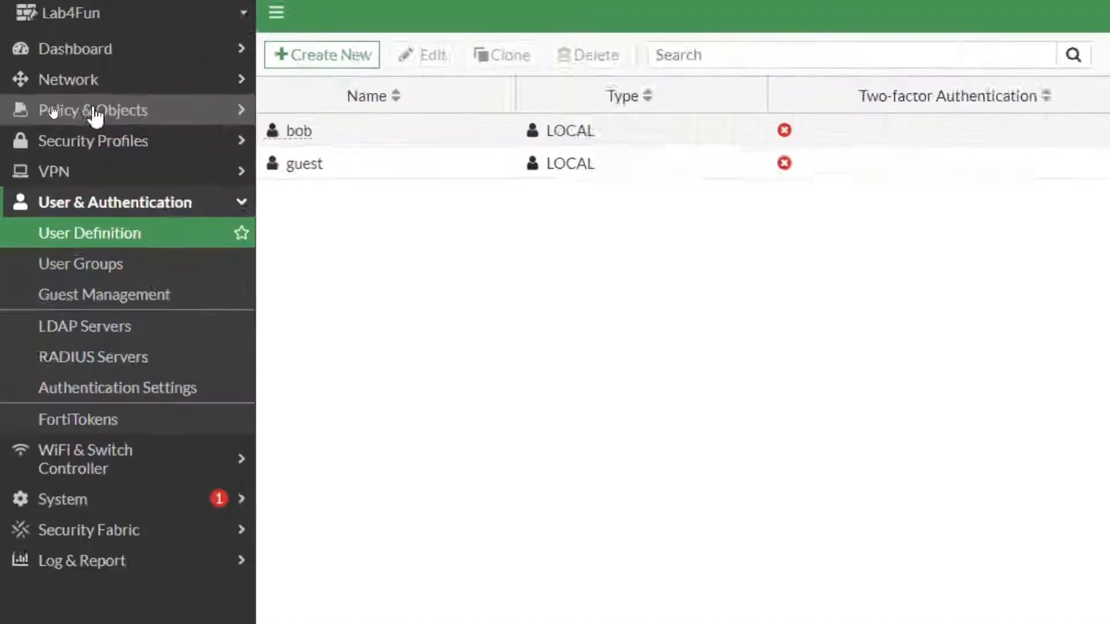
Start a new firewall policy with SSL-VPN tunnel interface (ssl.root) as incoming interface and lan as outgoing interface.
{"action": "left_click", "coordinate": [53, 108]}
{"action": "left_click", "coordinate": [112, 145]}
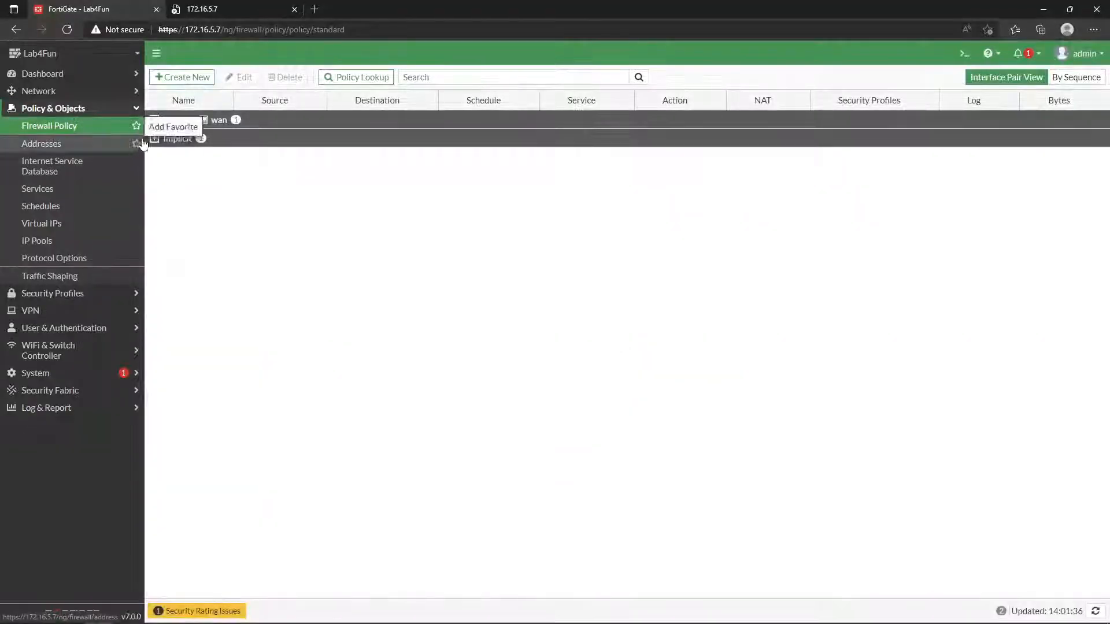
{"action": "left_click", "coordinate": [184, 79]}
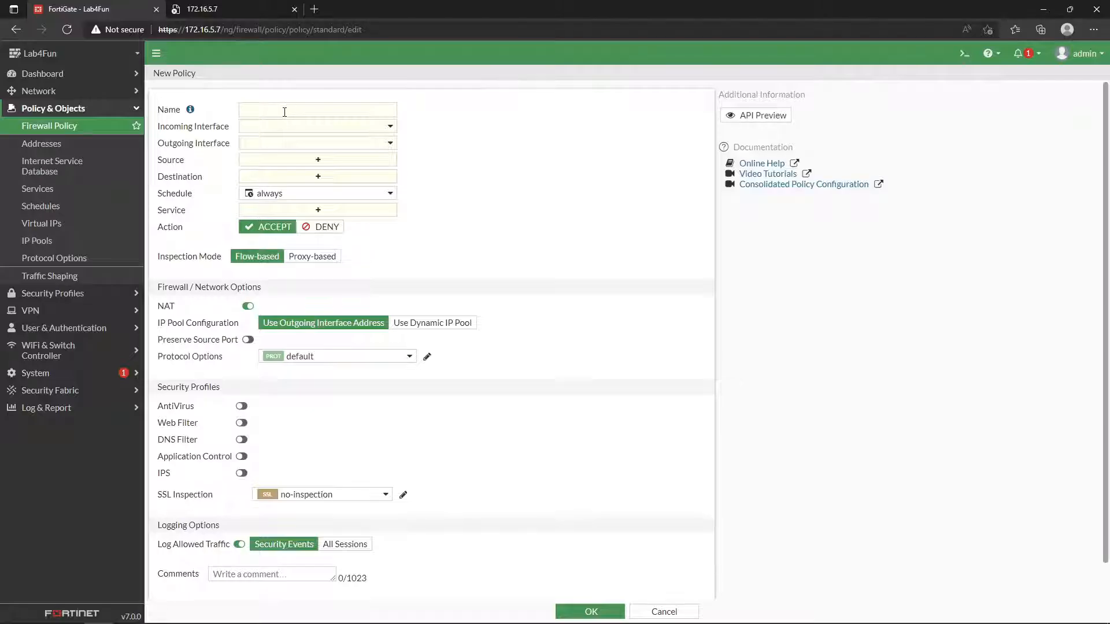
{"action": "left_click", "coordinate": [276, 128]}
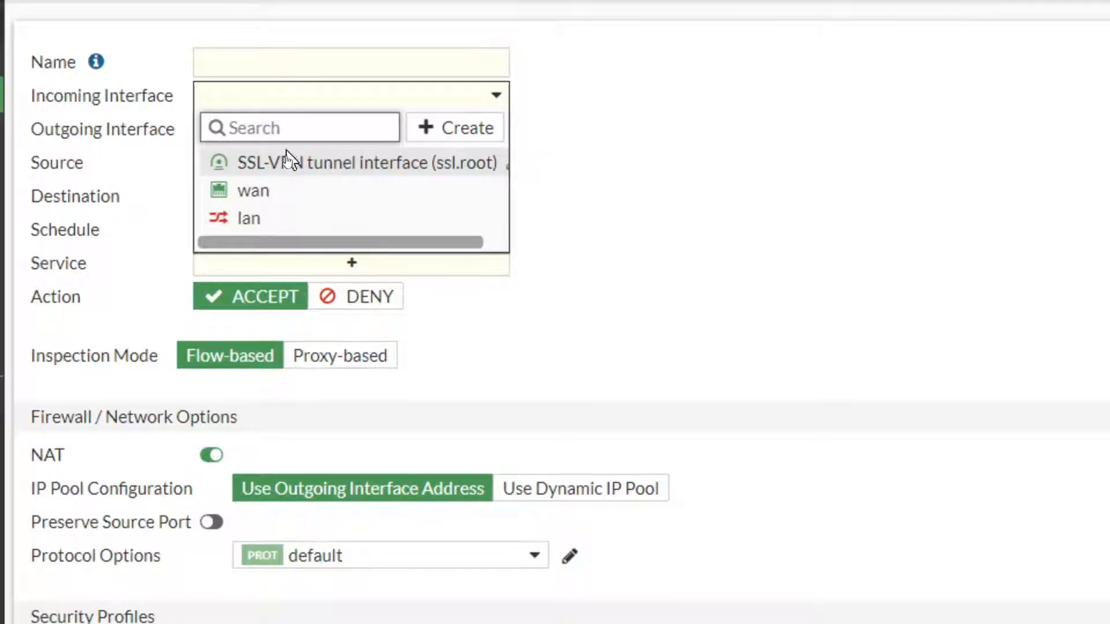
{"action": "left_click", "coordinate": [289, 162]}
{"action": "left_click", "coordinate": [285, 129]}
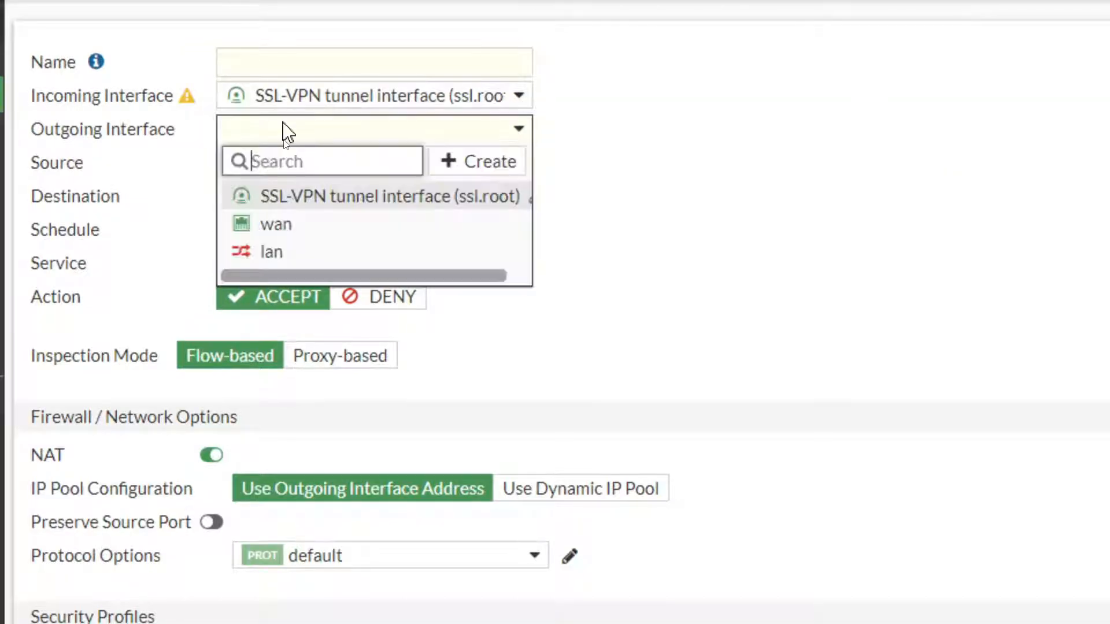
{"action": "left_click", "coordinate": [322, 254]}
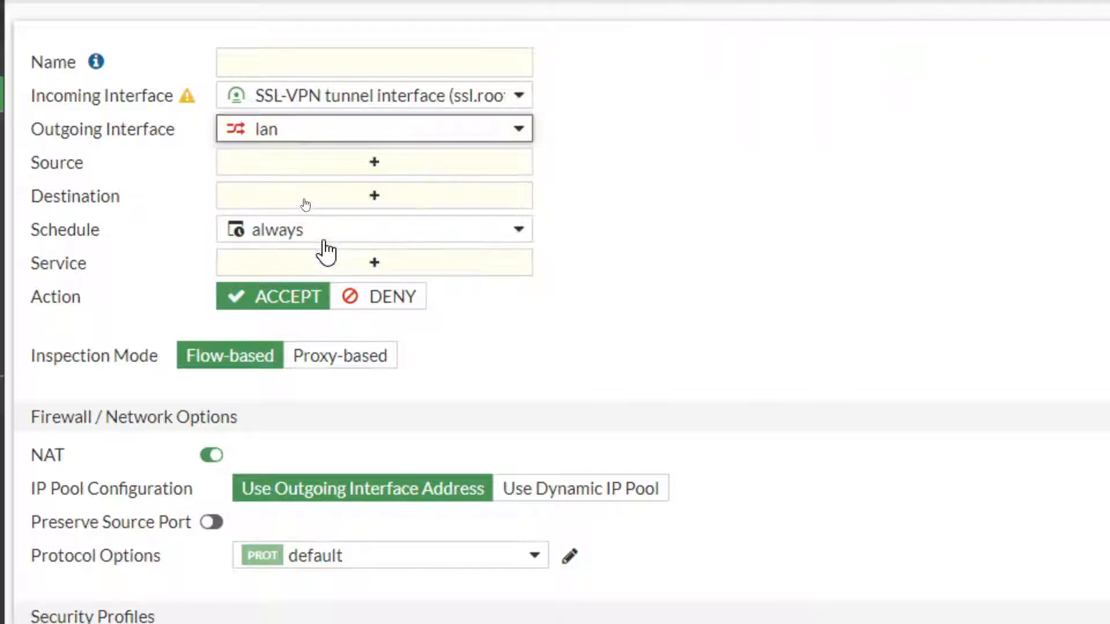
Set the policy's source to the SSLVPN_TUNNEL_ADDR1 address and the VPN Users group.
{"action": "left_click", "coordinate": [294, 168]}
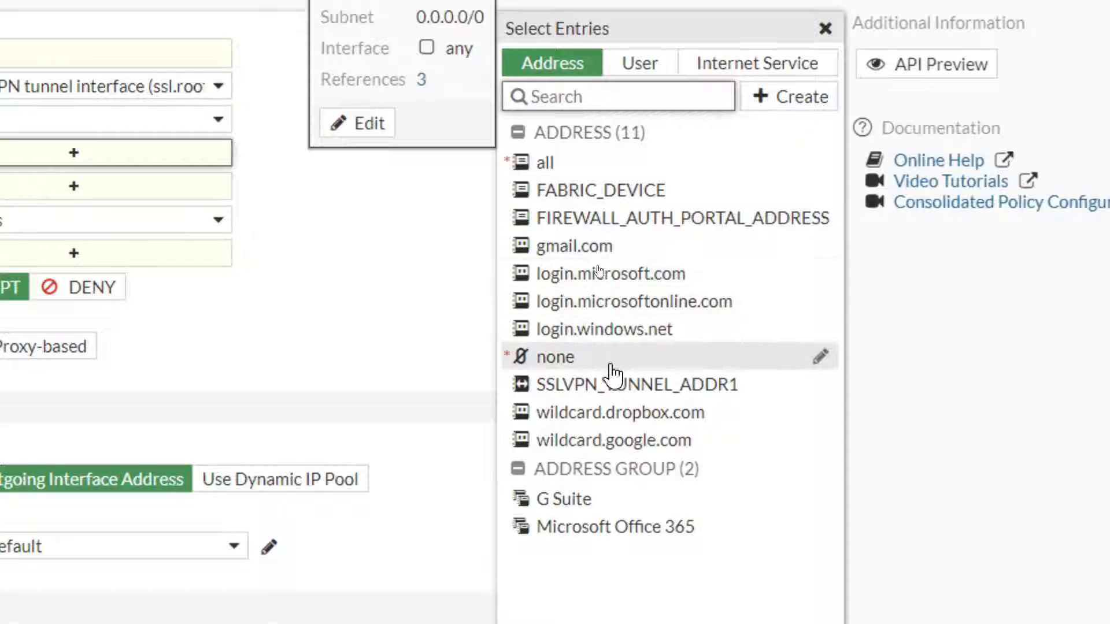
{"action": "left_click", "coordinate": [619, 383]}
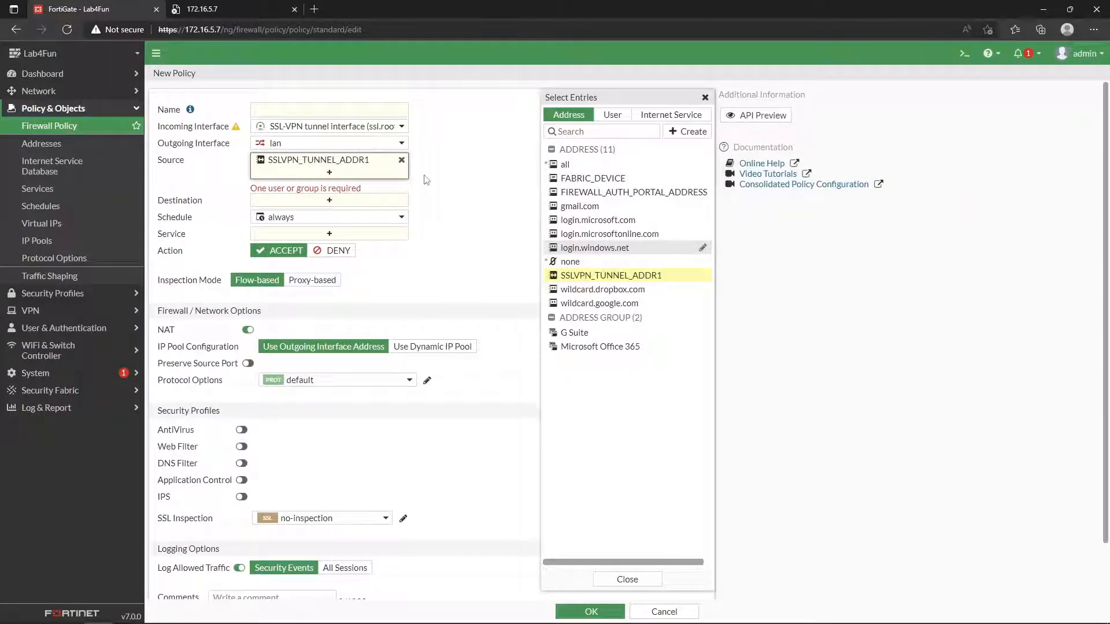
{"action": "left_click", "coordinate": [426, 179]}
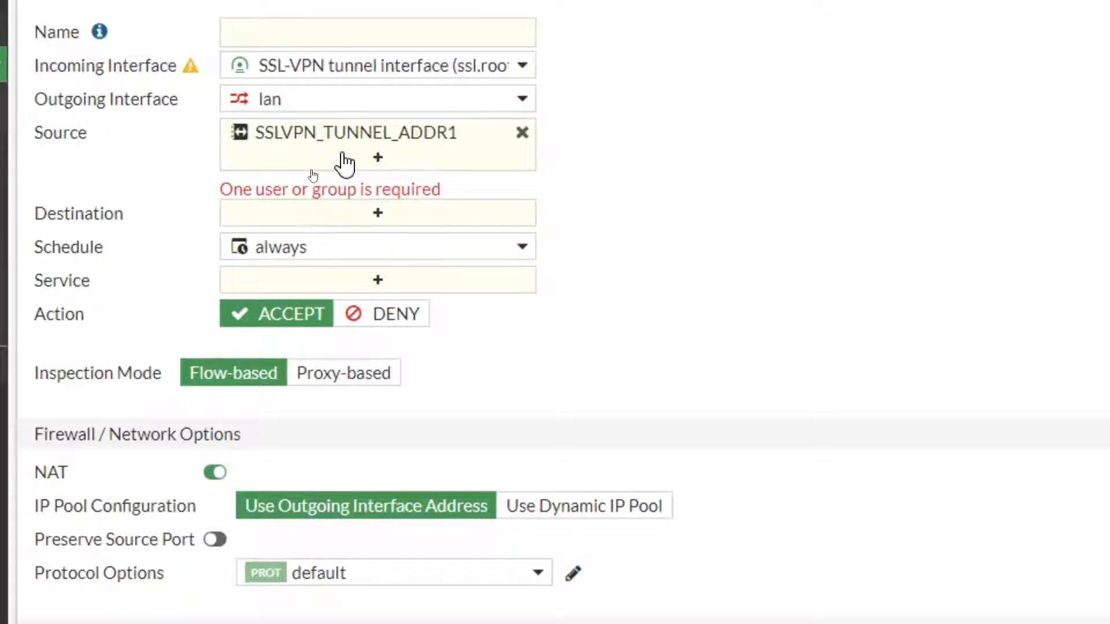
{"action": "left_click", "coordinate": [344, 165]}
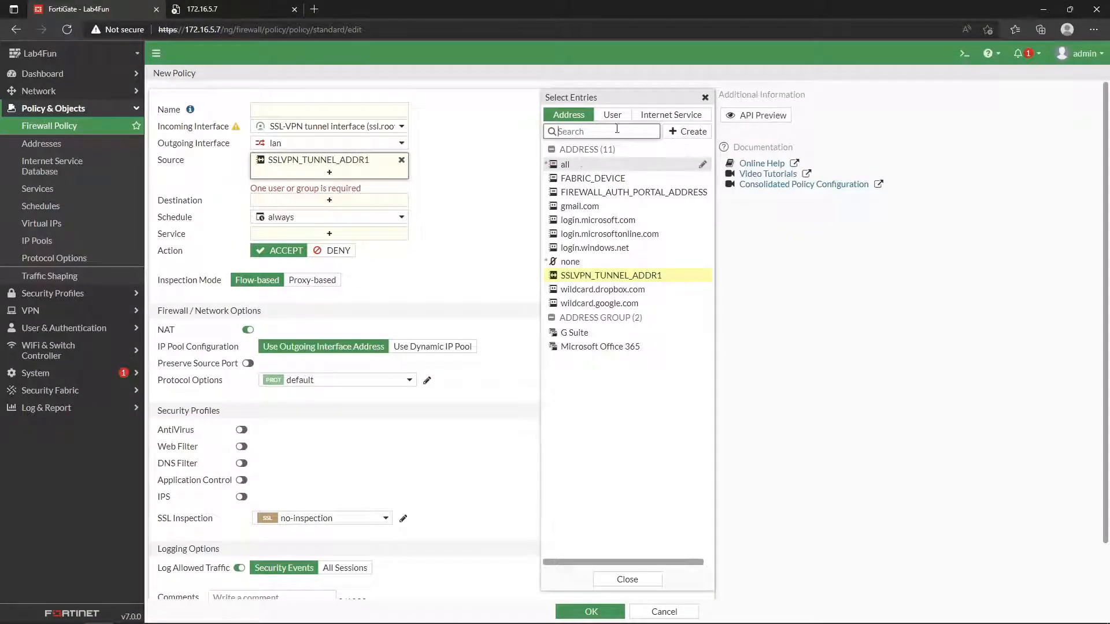
{"action": "left_click", "coordinate": [614, 114]}
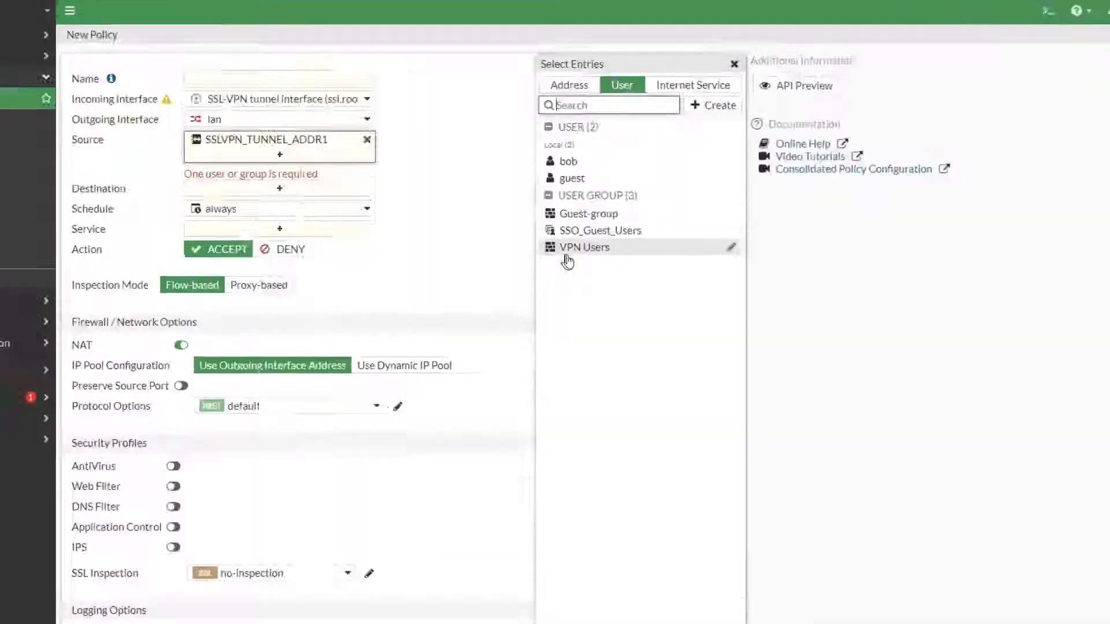
{"action": "mouse_move", "coordinate": [590, 248]}
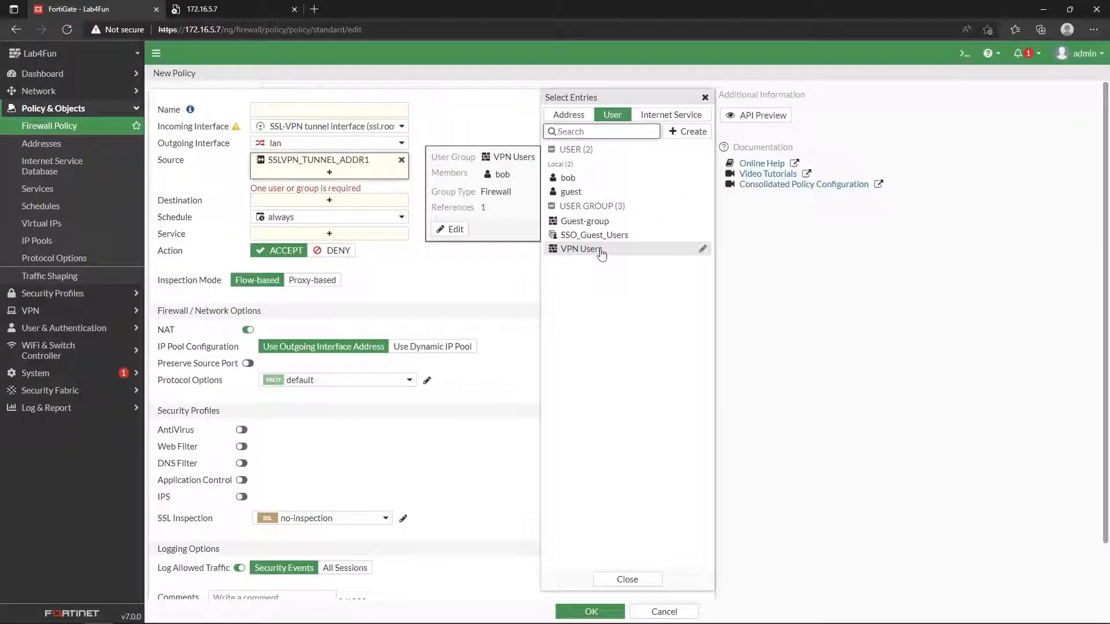
{"action": "left_click", "coordinate": [630, 245]}
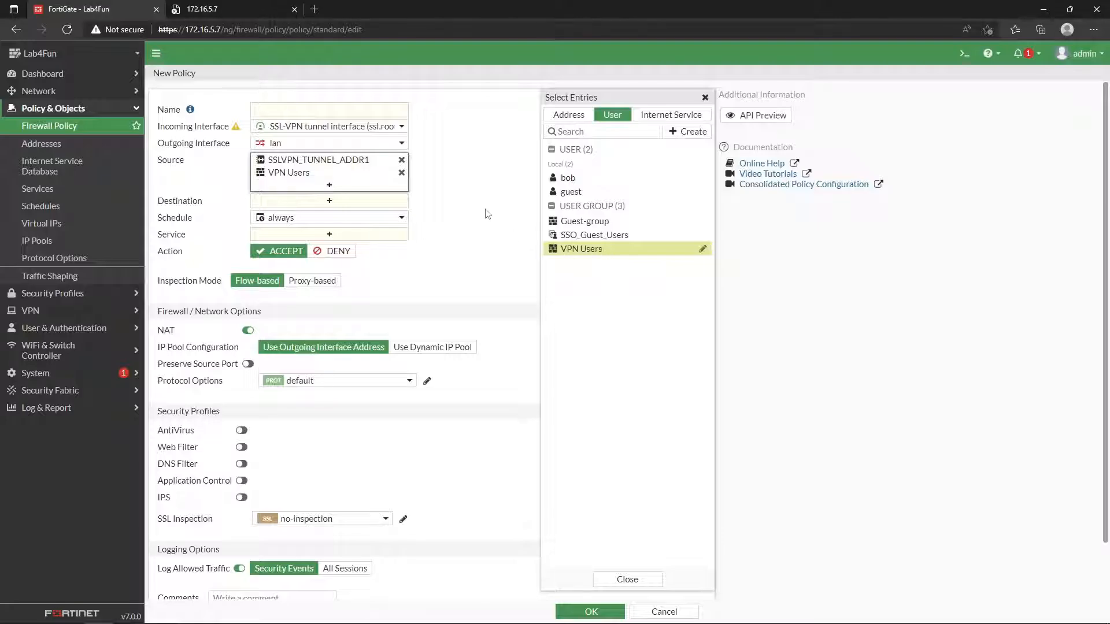
Set the policy's destination to the all address and its service to ALL.
{"action": "left_click", "coordinate": [355, 200]}
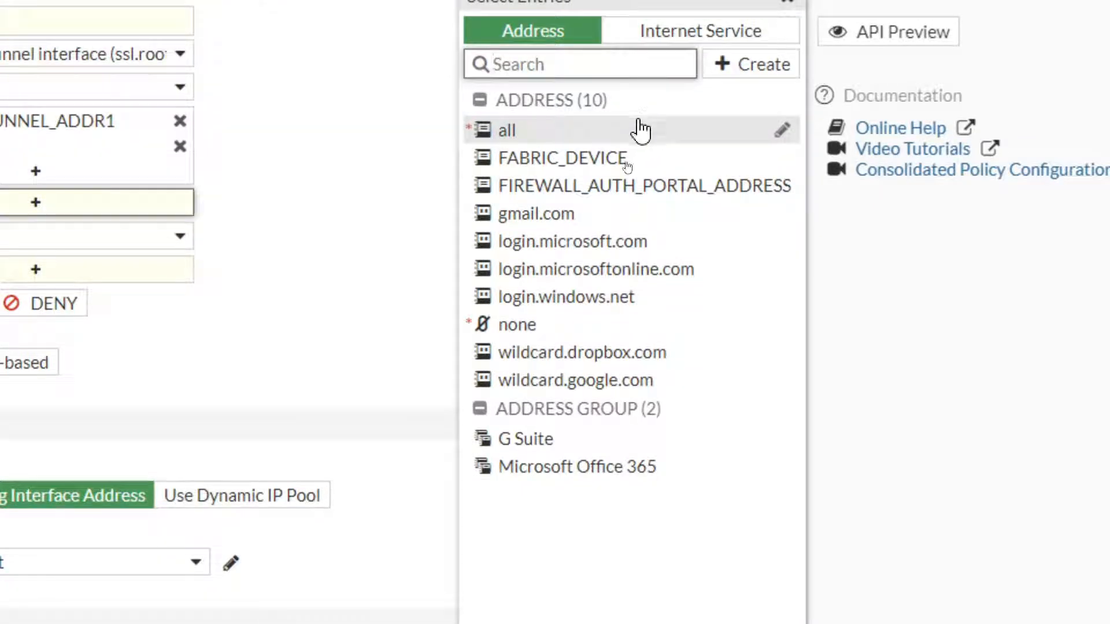
{"action": "left_click", "coordinate": [641, 131]}
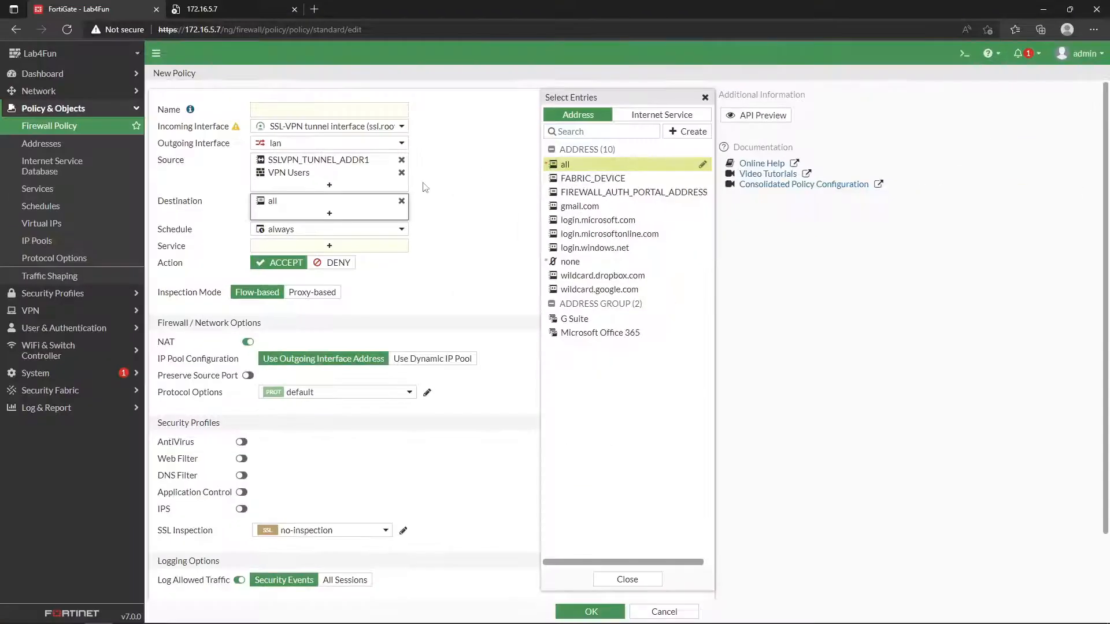
{"action": "left_click", "coordinate": [425, 187]}
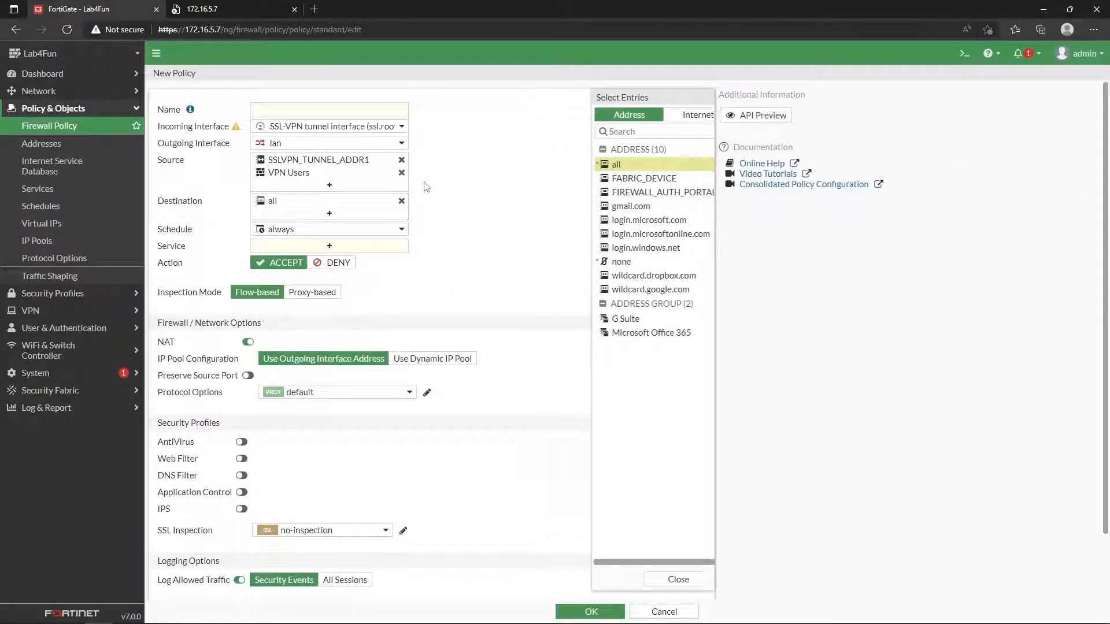
{"action": "left_click", "coordinate": [327, 246]}
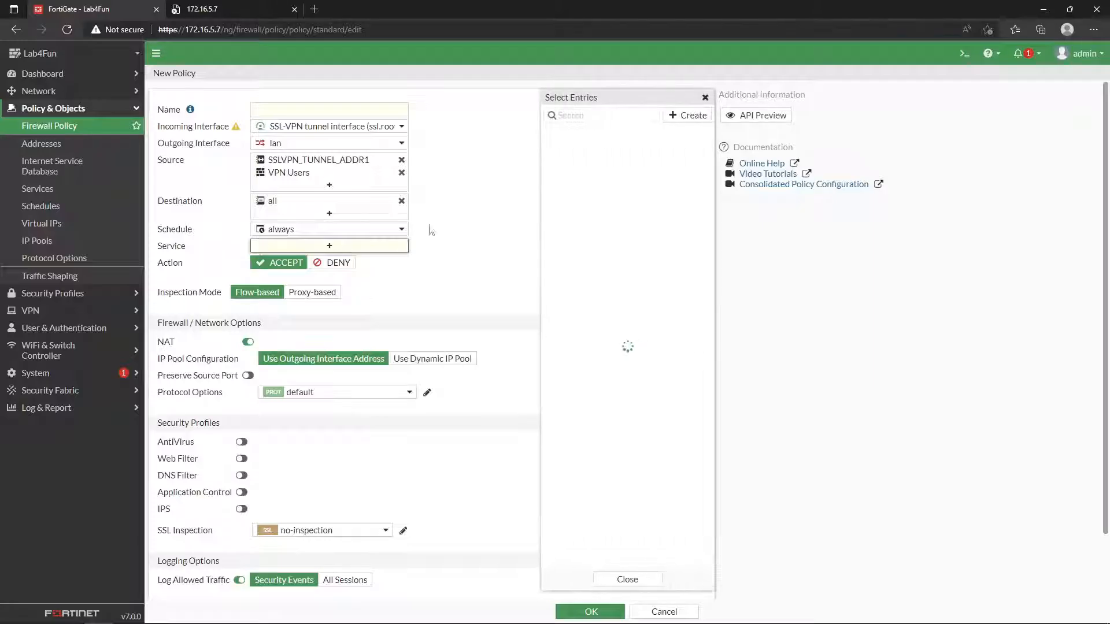
{"action": "left_click", "coordinate": [543, 161]}
Name the policy SSLVPN to LAN and try to save it.
{"action": "left_click", "coordinate": [354, 110]}
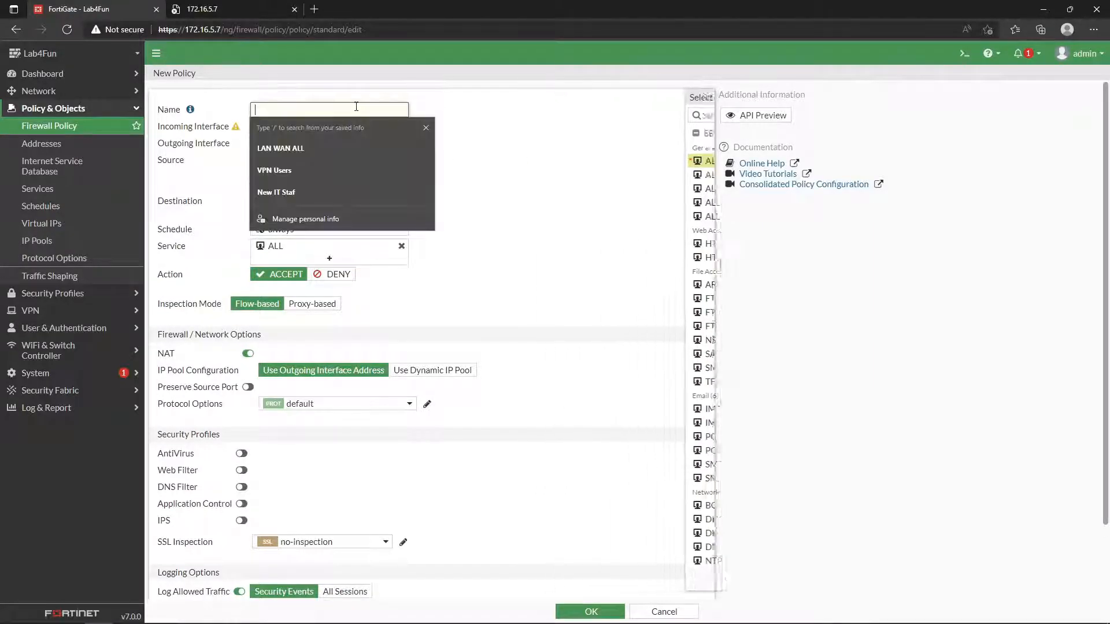
{"action": "type", "text": "SSLVPN to LAN"}
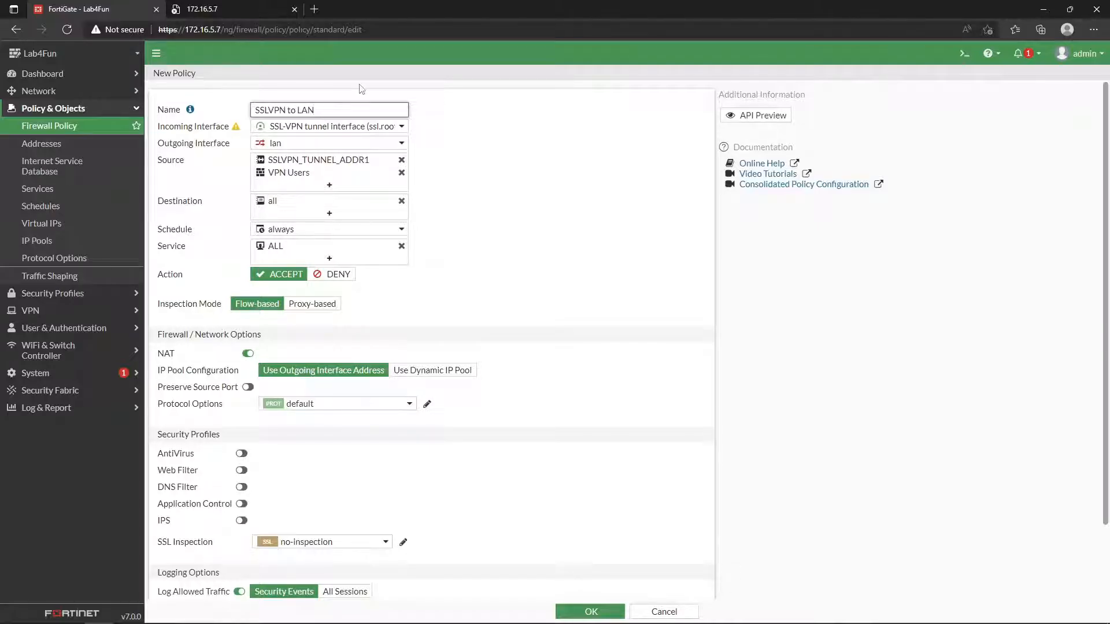
{"action": "left_click", "coordinate": [589, 612]}
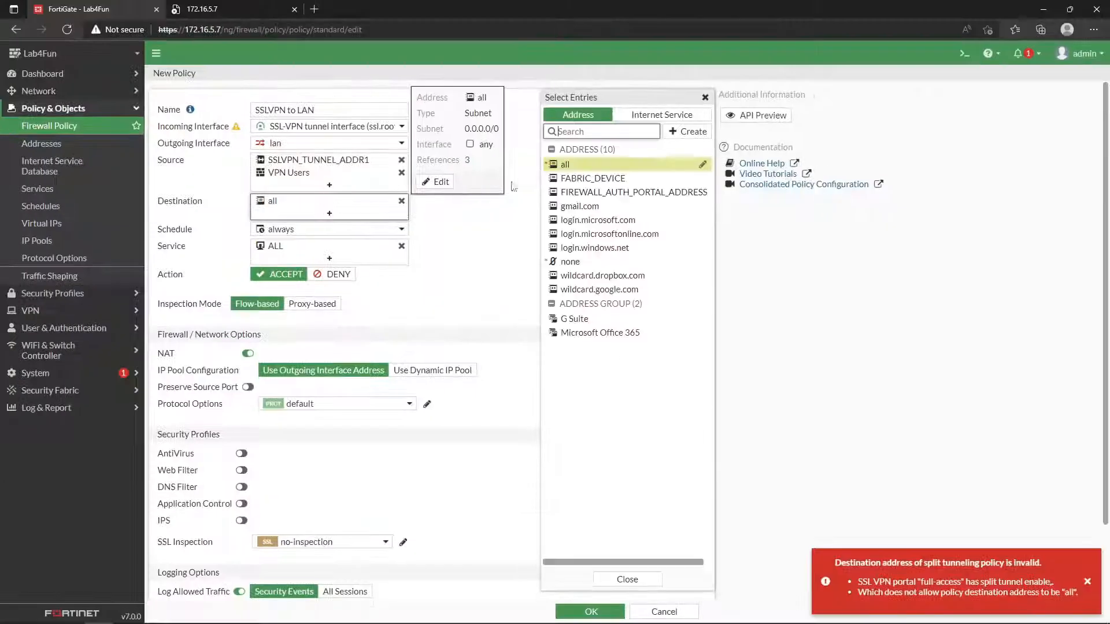
Remove all from the policy's destination and create a green subnet address named LAN network with IP/netmask 192.168.1.0/24.
{"action": "left_click", "coordinate": [636, 165]}
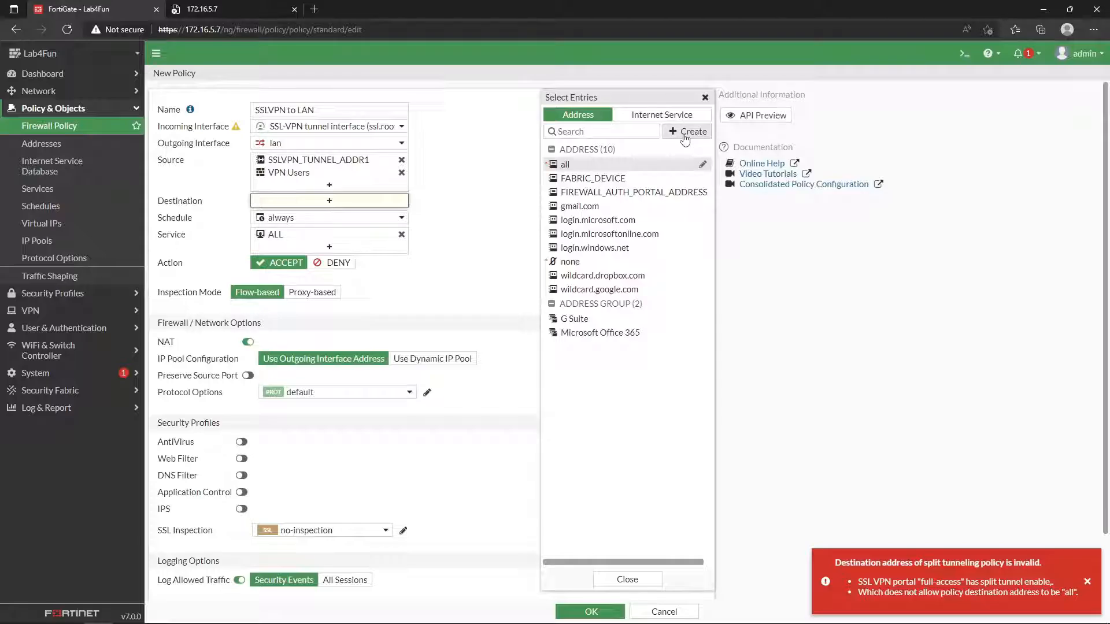
{"action": "left_click", "coordinate": [685, 134]}
{"action": "left_click", "coordinate": [620, 167]}
{"action": "left_click", "coordinate": [684, 106]}
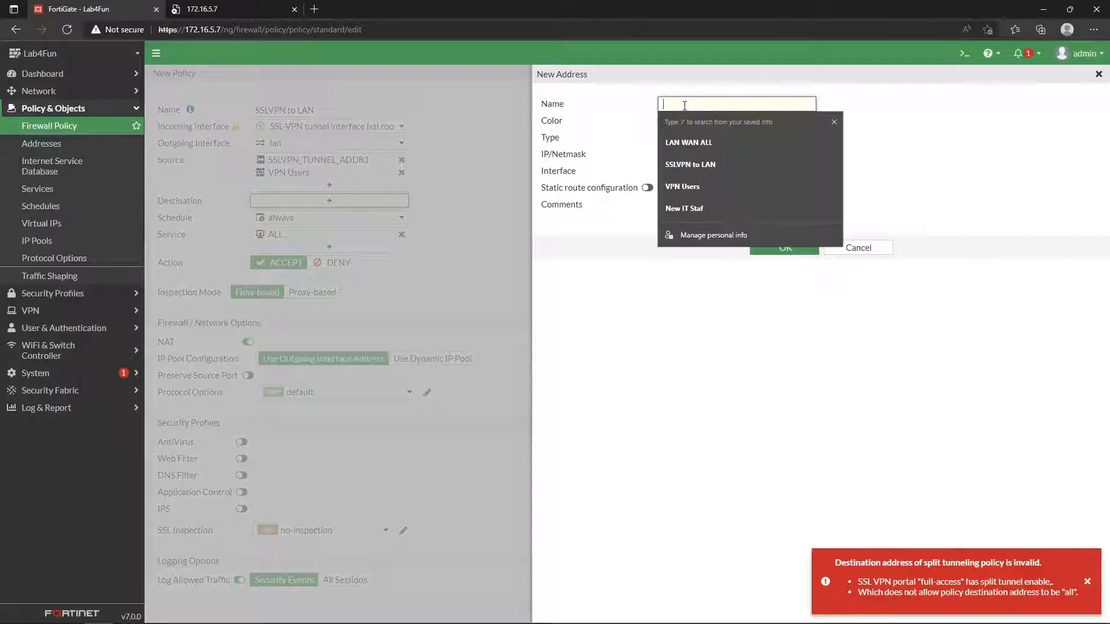
{"action": "type", "text": "LAN network"}
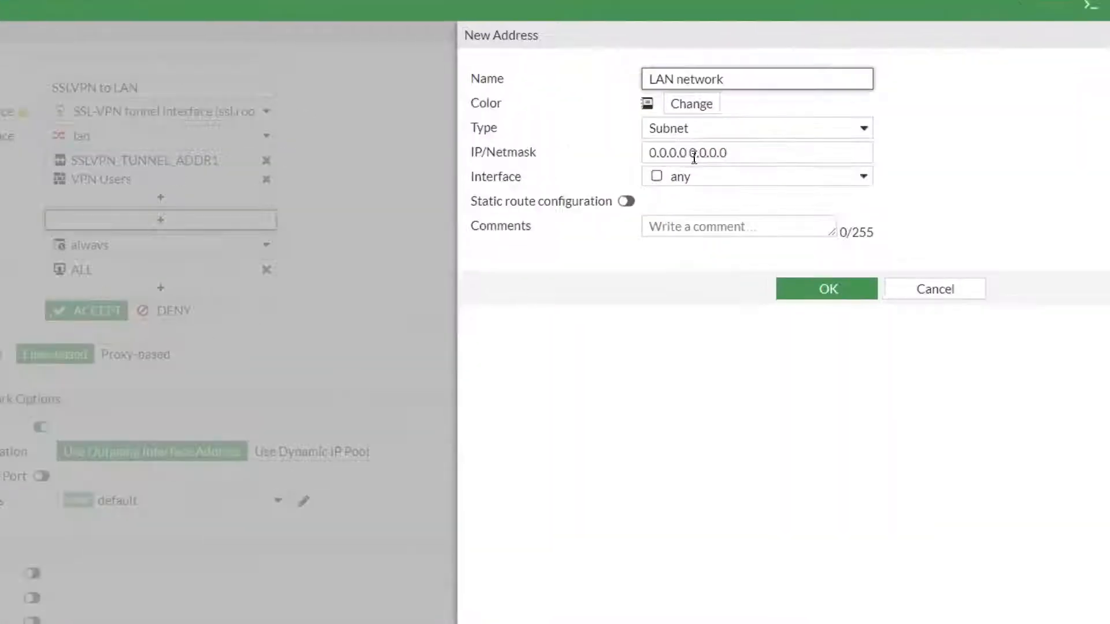
{"action": "double_click", "coordinate": [694, 156]}
{"action": "triple_click", "coordinate": [694, 157]}
{"action": "type", "text": "192.168.1.0/24"}
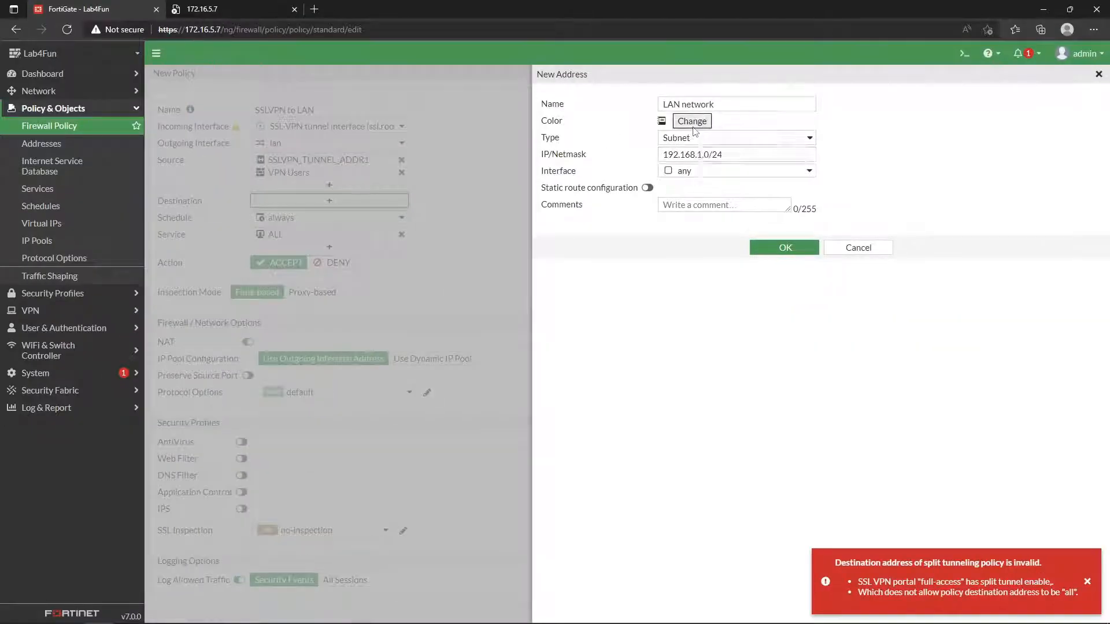
{"action": "left_click", "coordinate": [692, 123]}
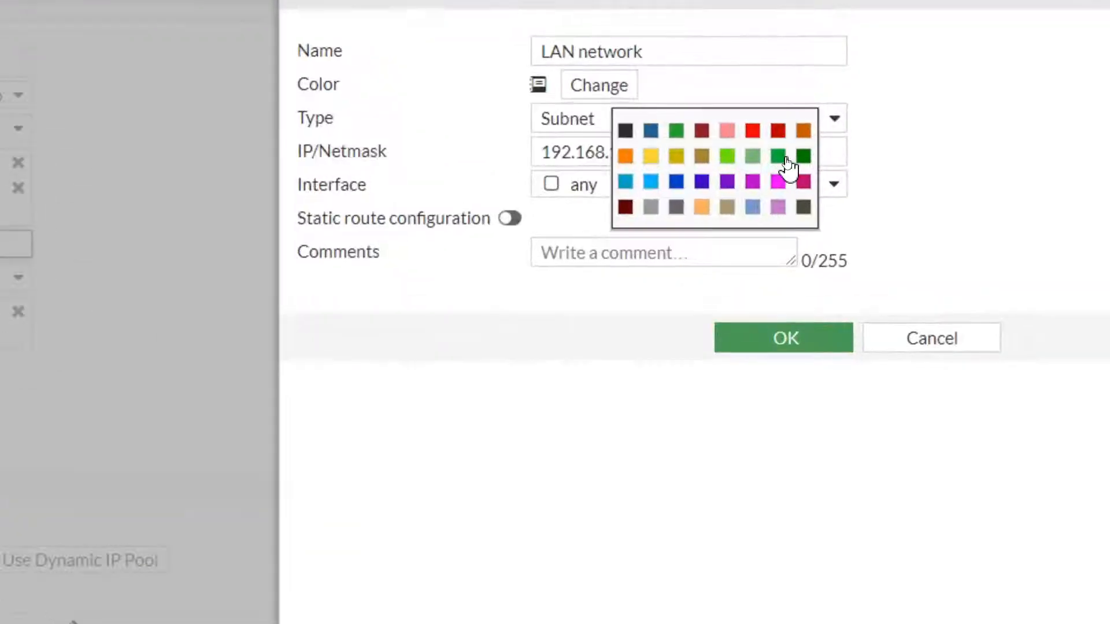
{"action": "left_click", "coordinate": [781, 156]}
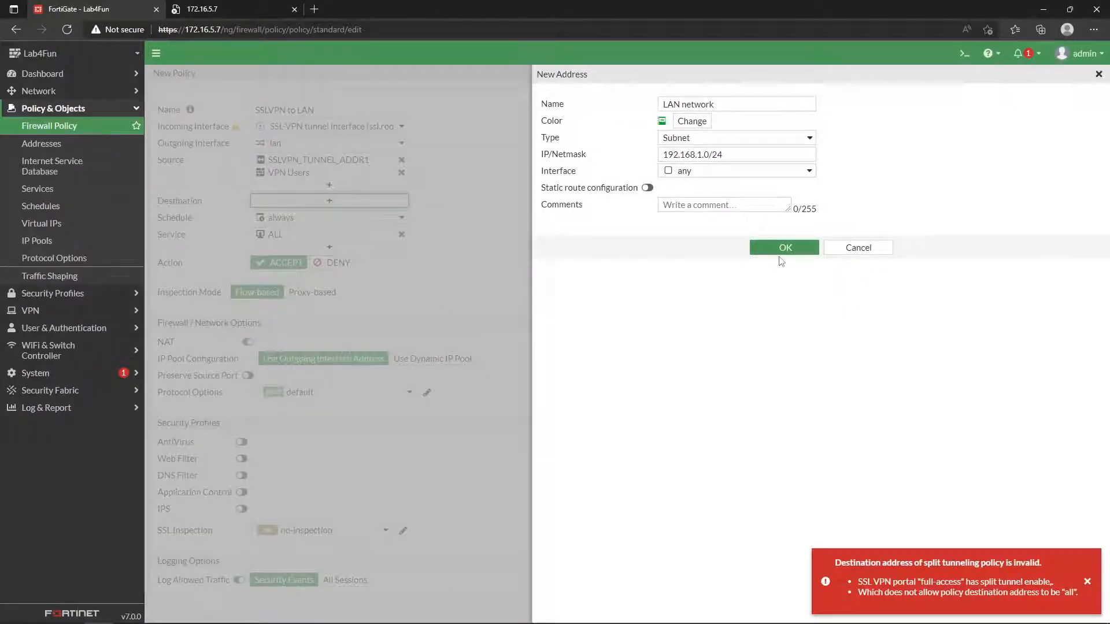
{"action": "left_click", "coordinate": [781, 248]}
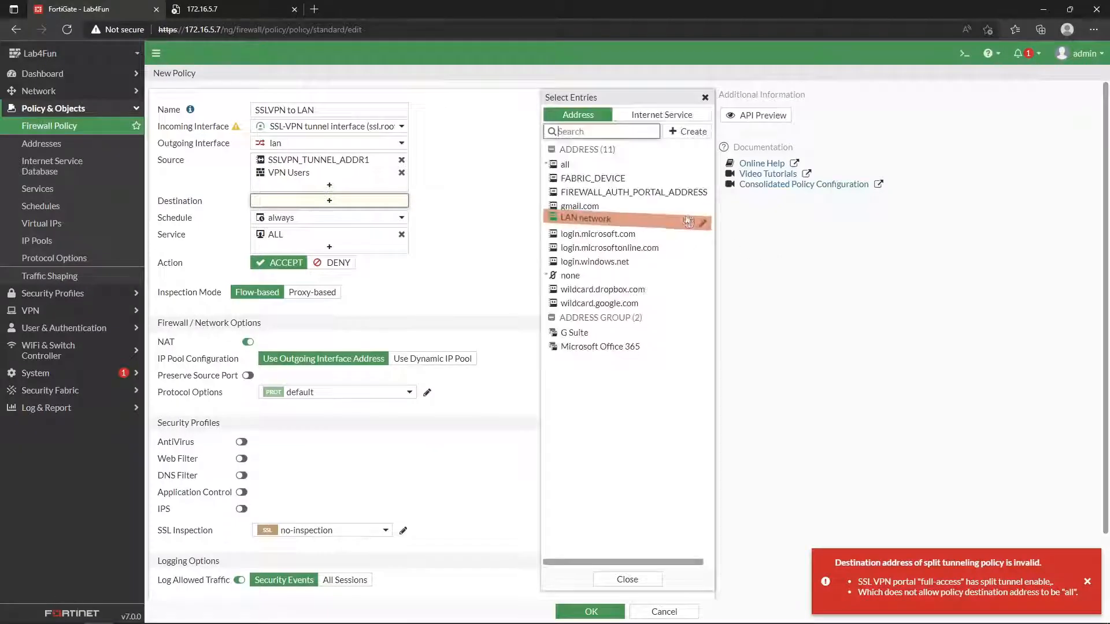
Set the policy's destination to the LAN network address and save the policy.
{"action": "left_click", "coordinate": [686, 220]}
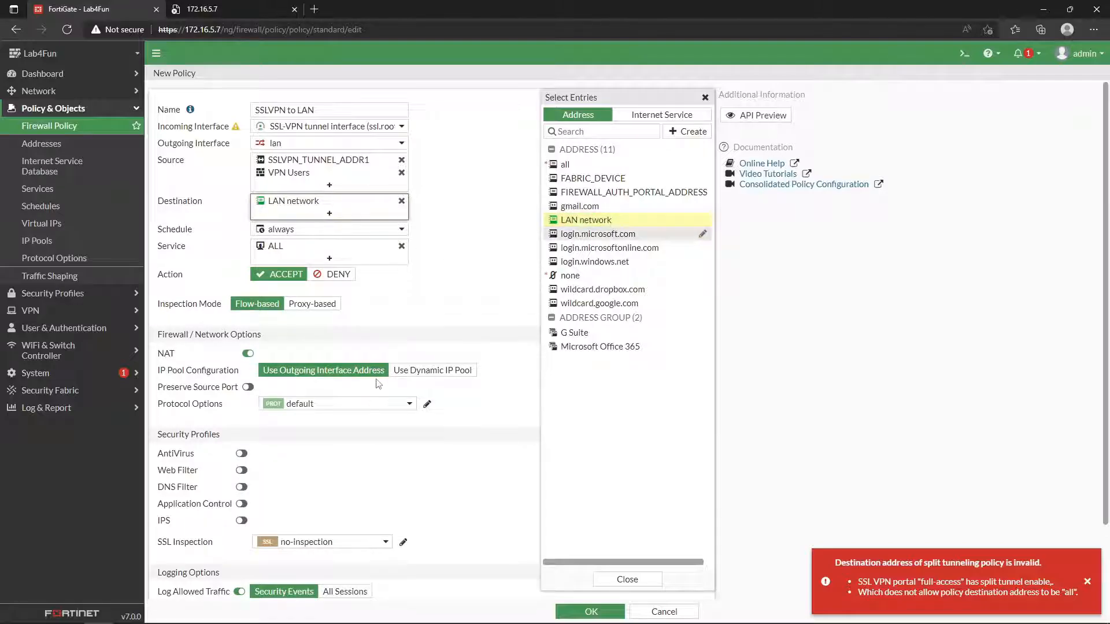
{"action": "left_click", "coordinate": [586, 611]}
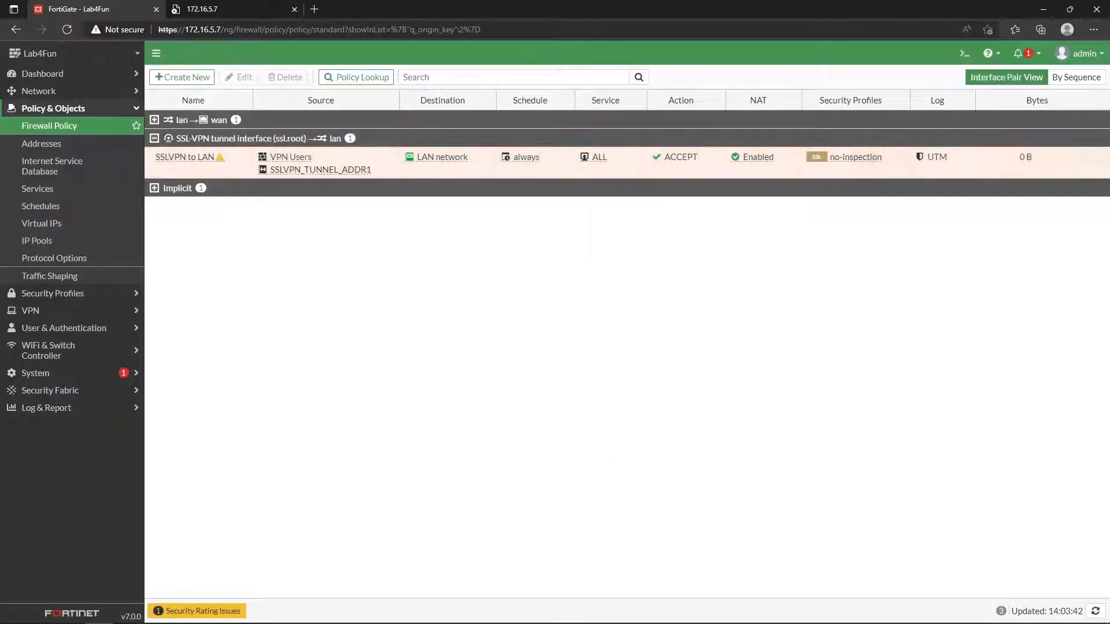
Reload the SSL-VPN web portal at 172.16.5.7:4433 and proceed past the certificate warning to its login page.
{"action": "left_click", "coordinate": [212, 7]}
{"action": "left_click", "coordinate": [64, 30]}
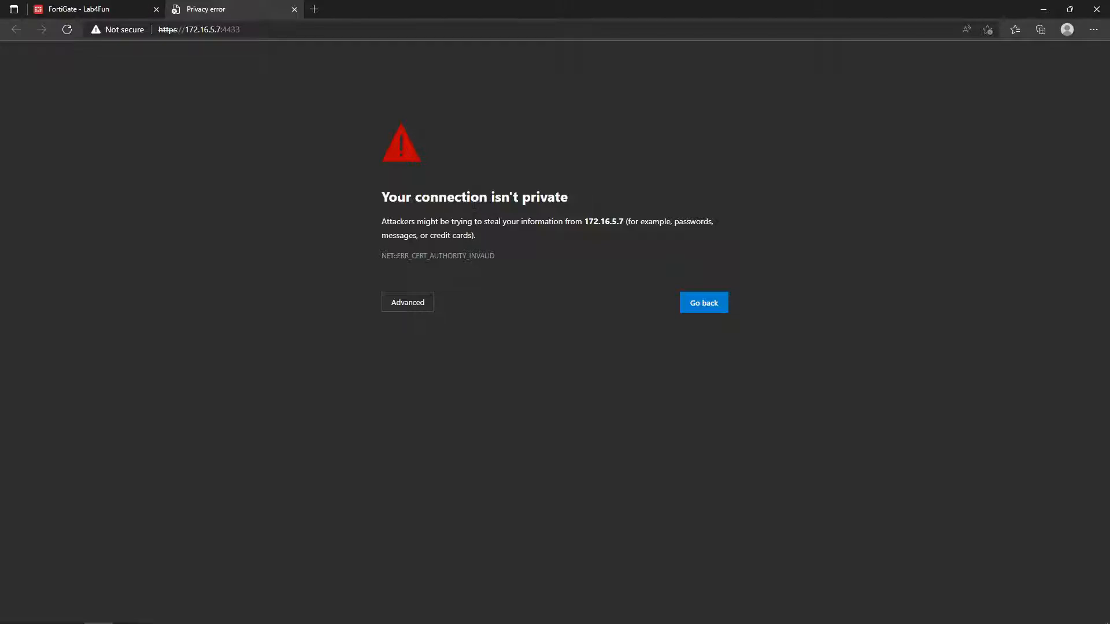
{"action": "left_click", "coordinate": [410, 309]}
{"action": "left_click", "coordinate": [441, 393]}
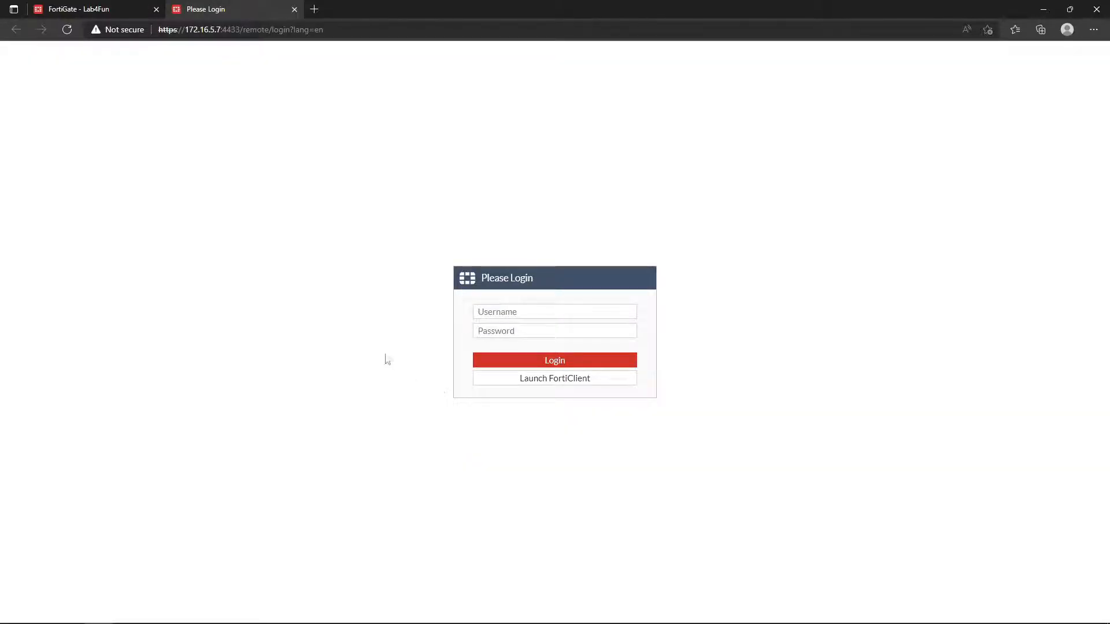
Log in to the SSL-VPN web portal with the local VPN user's username and password.
{"action": "left_click", "coordinate": [108, 7]}
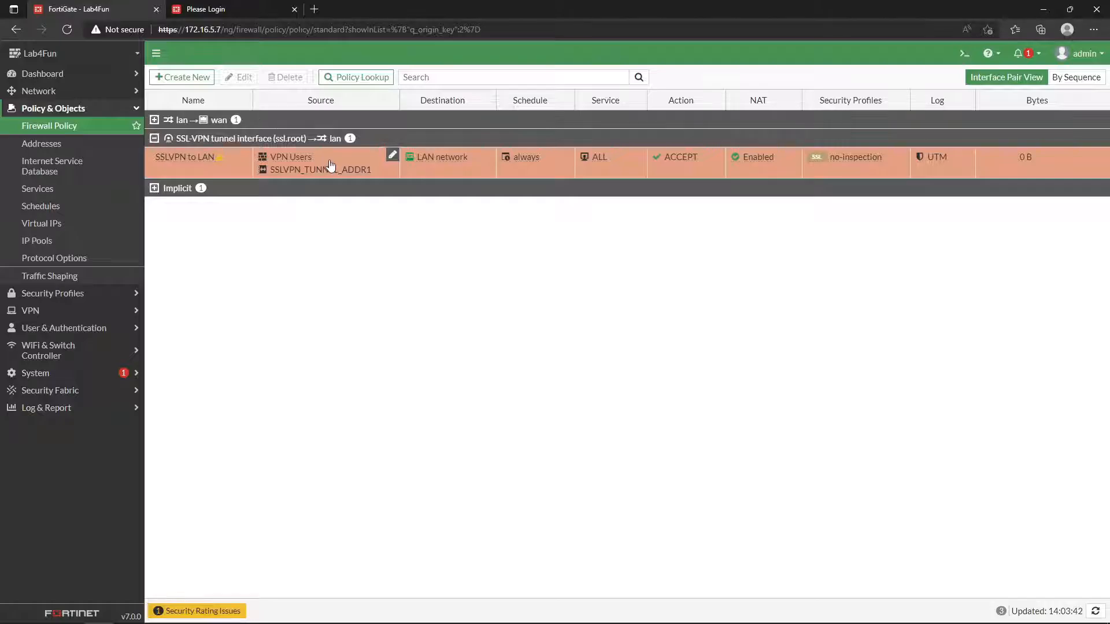
{"action": "left_click", "coordinate": [211, 6]}
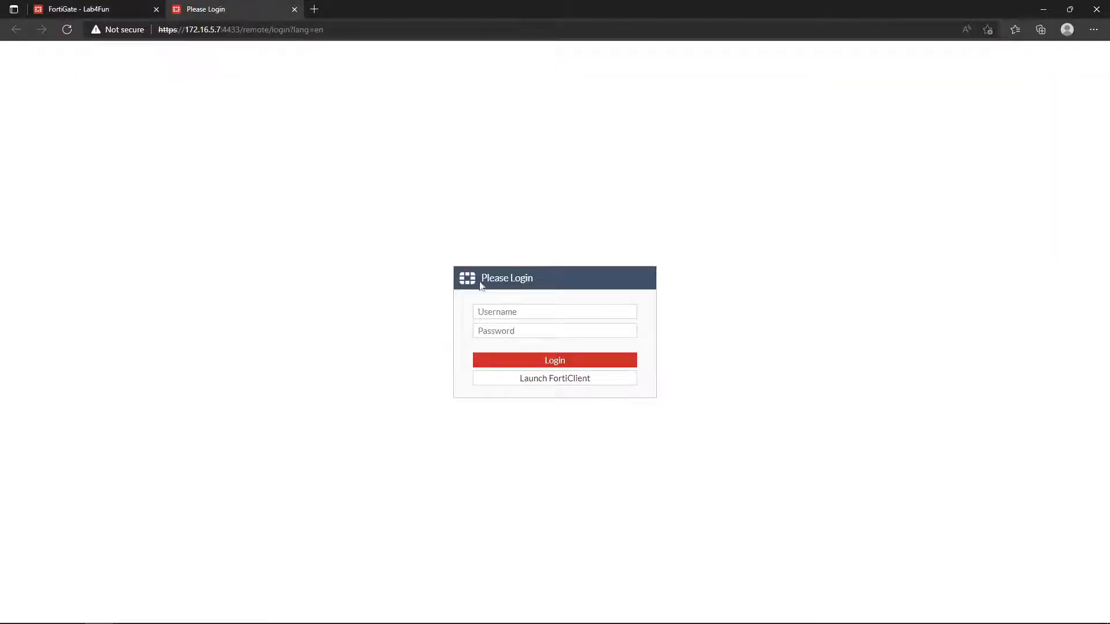
{"action": "left_click", "coordinate": [549, 317]}
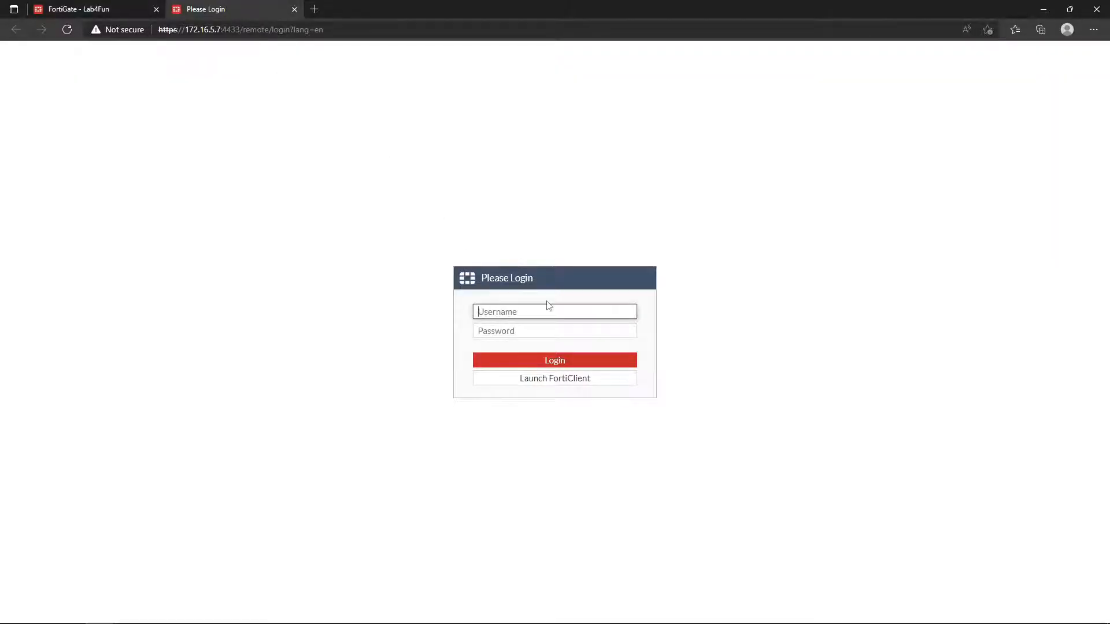
{"action": "key", "text": "Tab"}
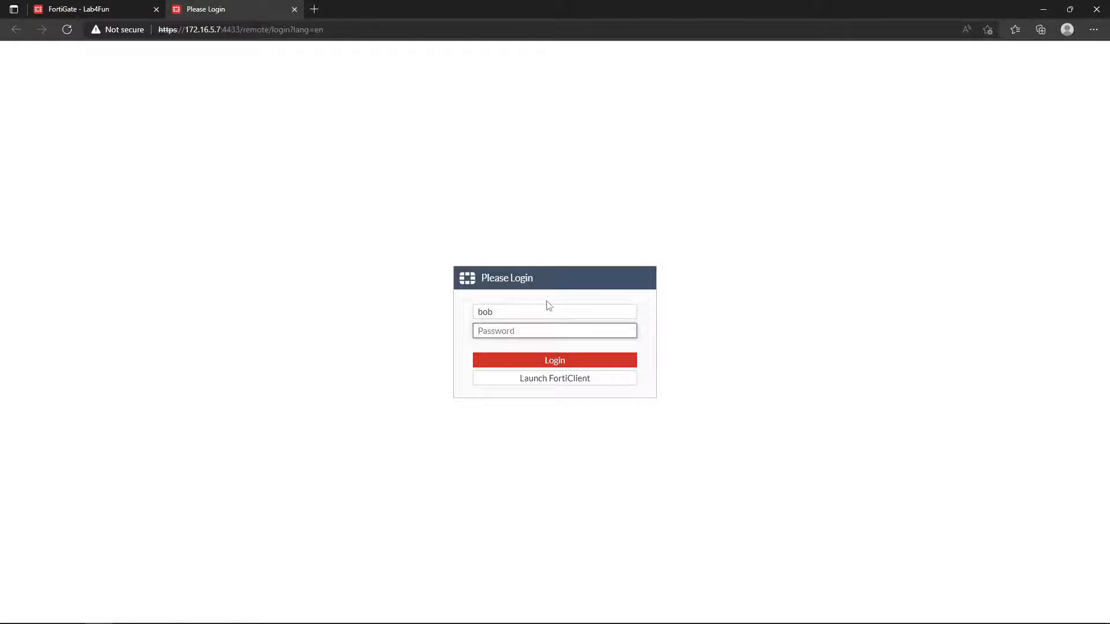
{"action": "key", "text": "Return"}
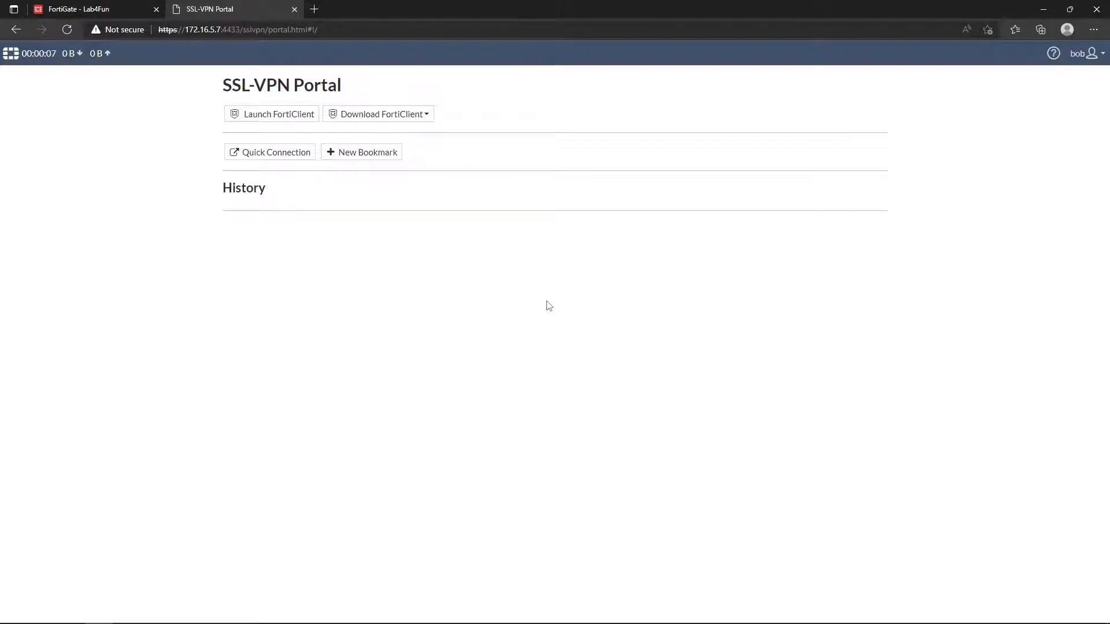
Open the full-access SSL-VPN portal configuration in the FortiGate admin interface and examine its web mode settings.
{"action": "left_click", "coordinate": [109, 8]}
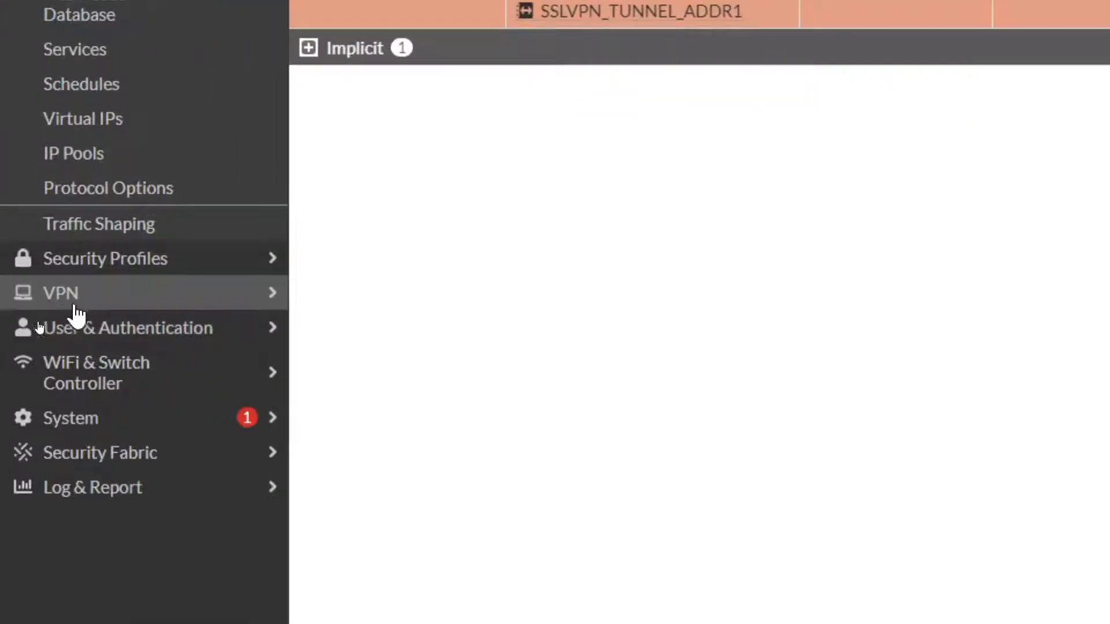
{"action": "left_click", "coordinate": [91, 314]}
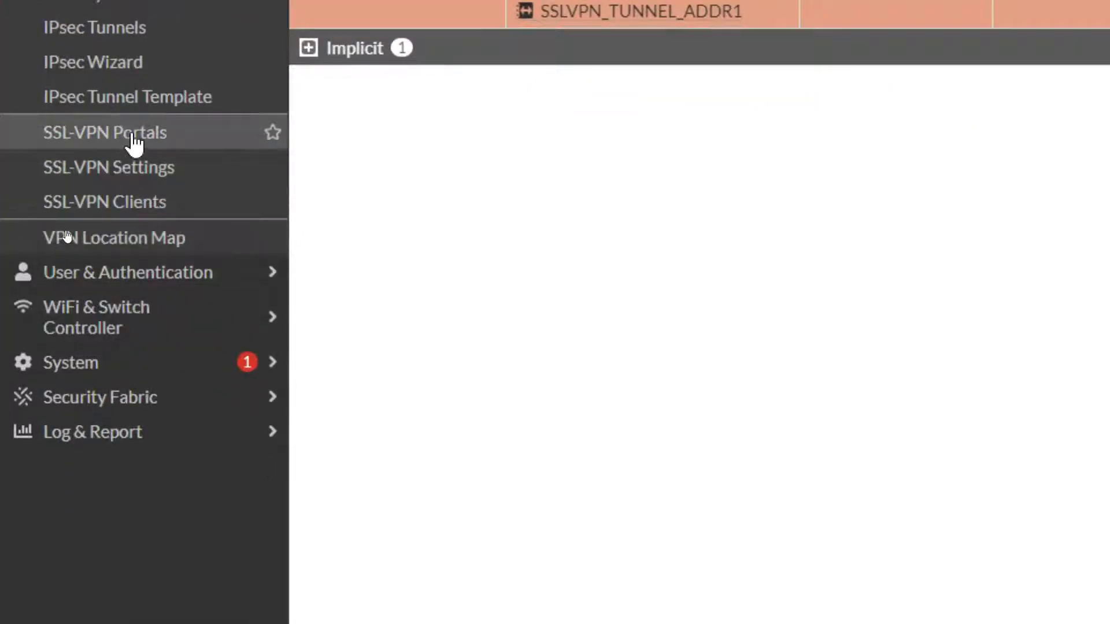
{"action": "left_click", "coordinate": [134, 144]}
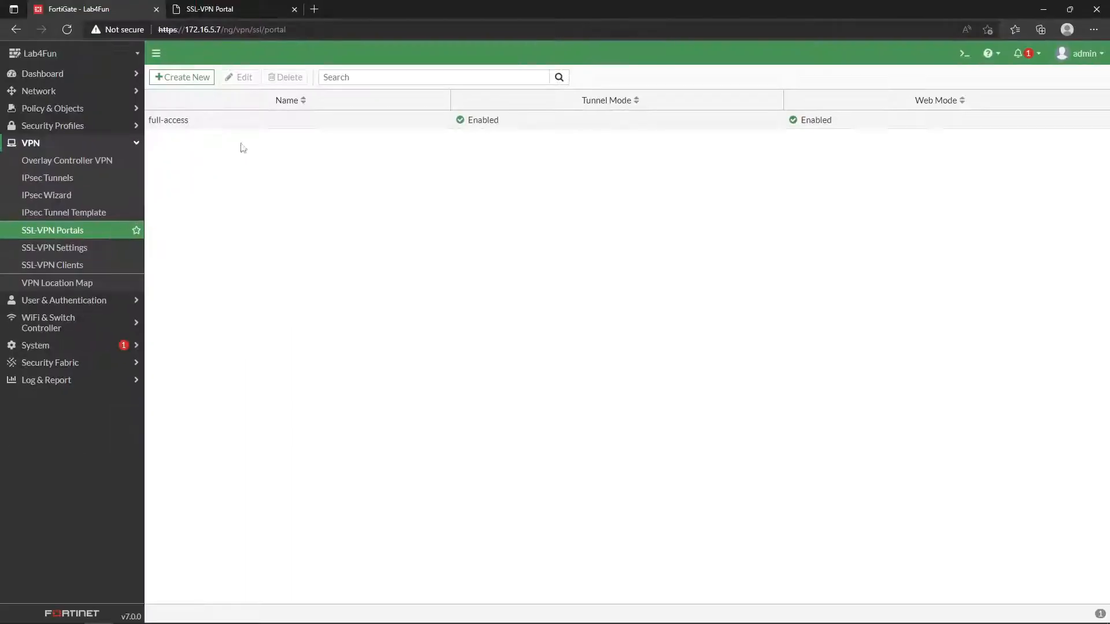
{"action": "left_click", "coordinate": [265, 126]}
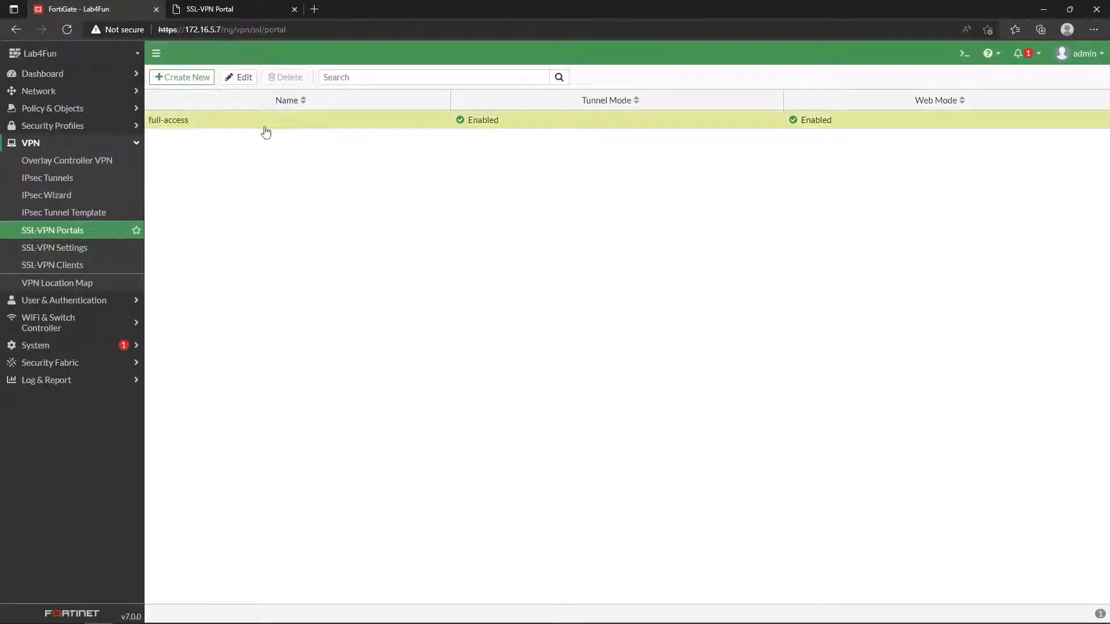
{"action": "right_click", "coordinate": [290, 125]}
{"action": "left_click", "coordinate": [301, 127]}
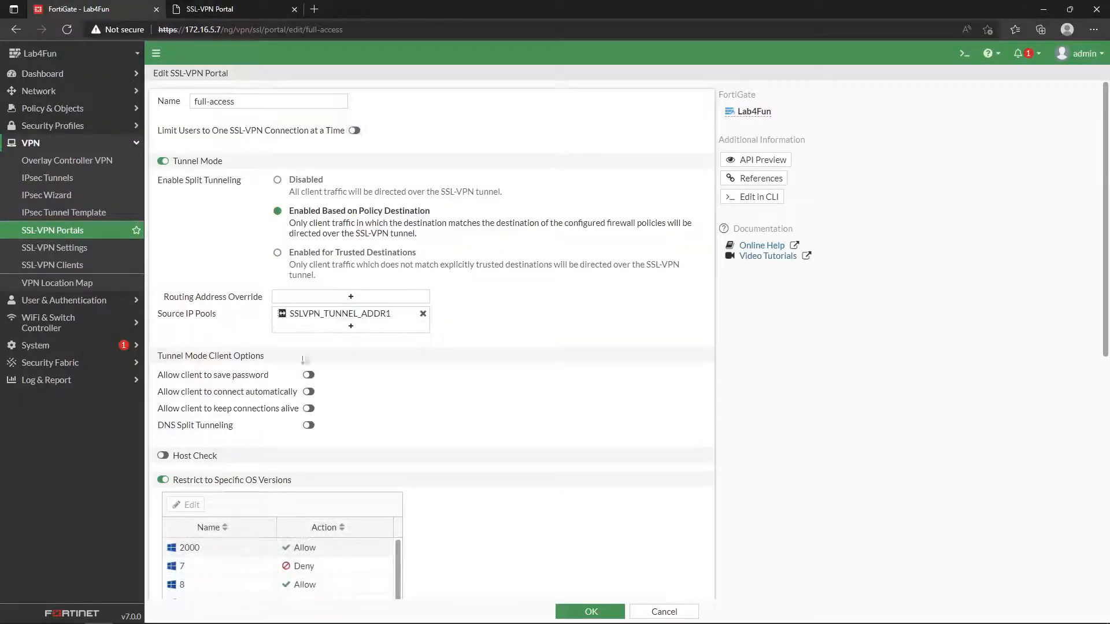
{"action": "scroll", "coordinate": [316, 440], "scroll_direction": "down", "scroll_amount": 8}
{"action": "scroll", "coordinate": [316, 440], "scroll_direction": "down", "scroll_amount": 5}
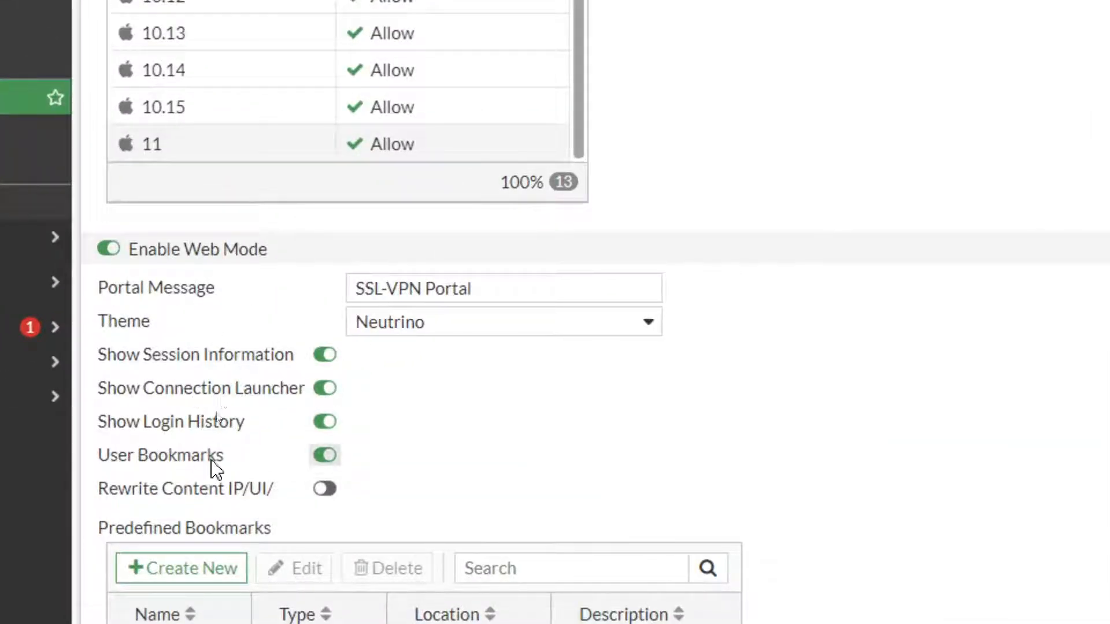
{"action": "scroll", "coordinate": [366, 565], "scroll_direction": "down", "scroll_amount": 2}
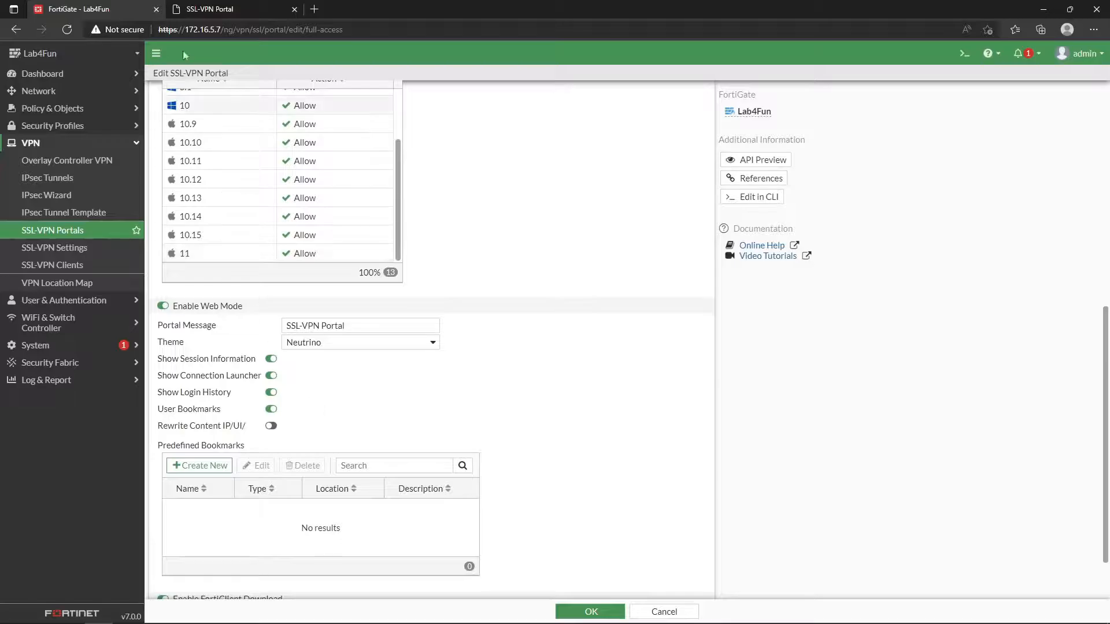
Return to the user's SSL-VPN web portal and check which platforms FortiClient can be downloaded for.
{"action": "left_click", "coordinate": [226, 8]}
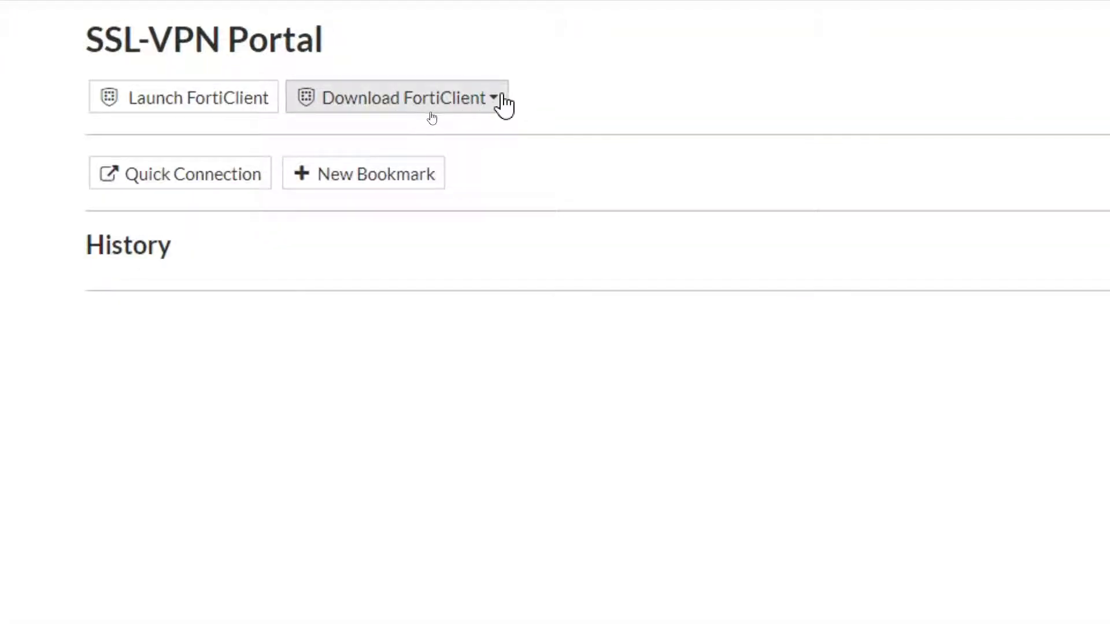
{"action": "left_click", "coordinate": [500, 100]}
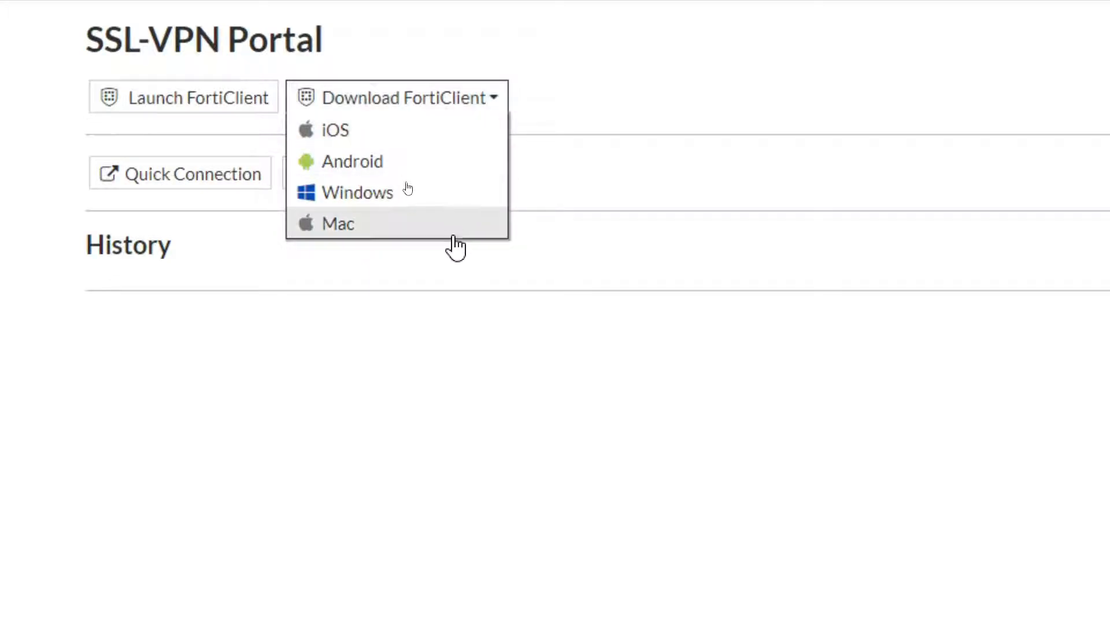
{"action": "left_click", "coordinate": [532, 94]}
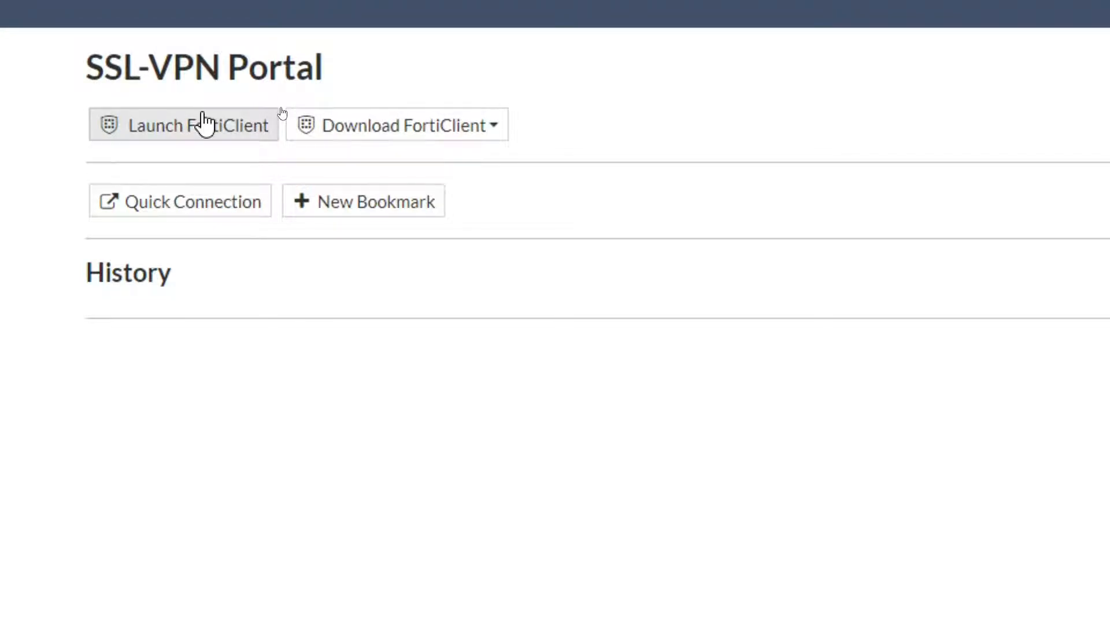
Test access to the LAN by launching a Ping quick connection to host 192.168.1.99, and return to the portal's main page.
{"action": "left_click", "coordinate": [240, 204]}
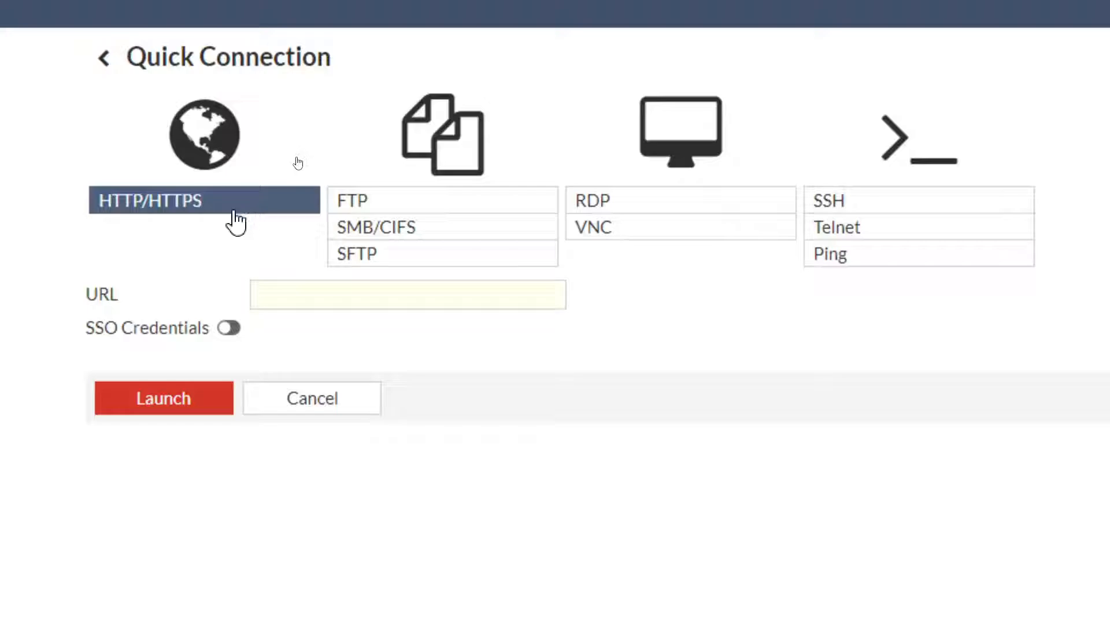
{"action": "left_click", "coordinate": [307, 283]}
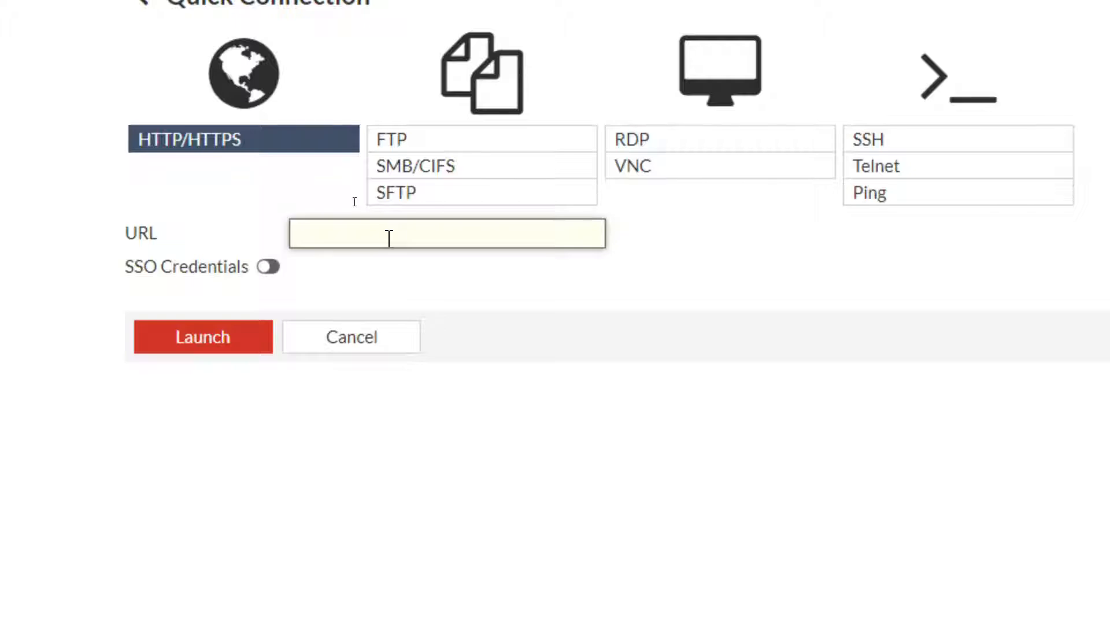
{"action": "left_click", "coordinate": [1012, 197]}
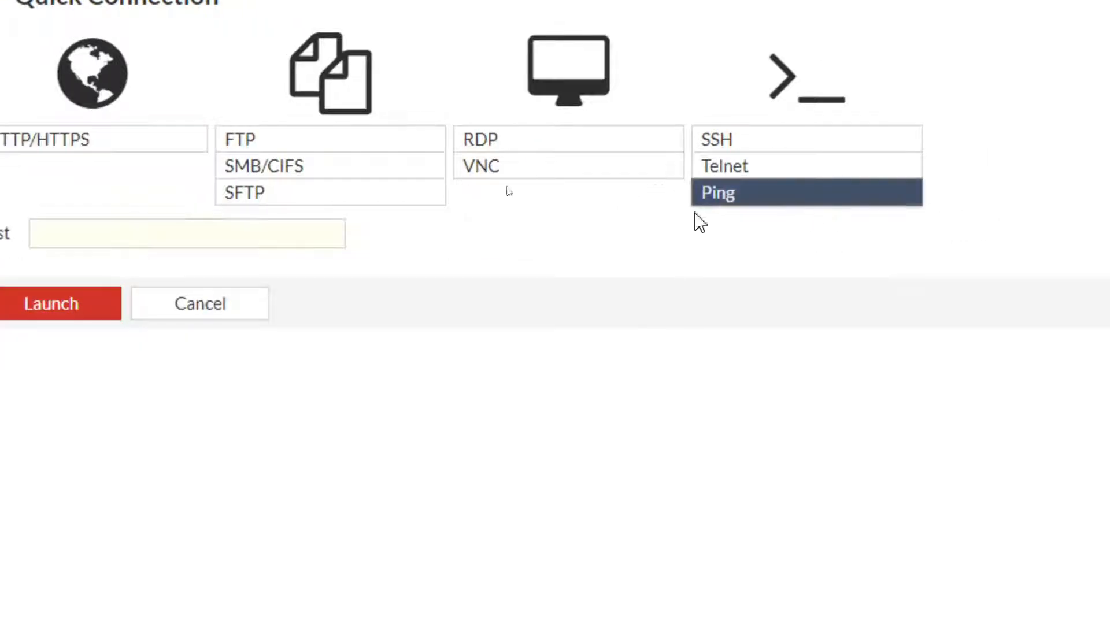
{"action": "left_click", "coordinate": [159, 229]}
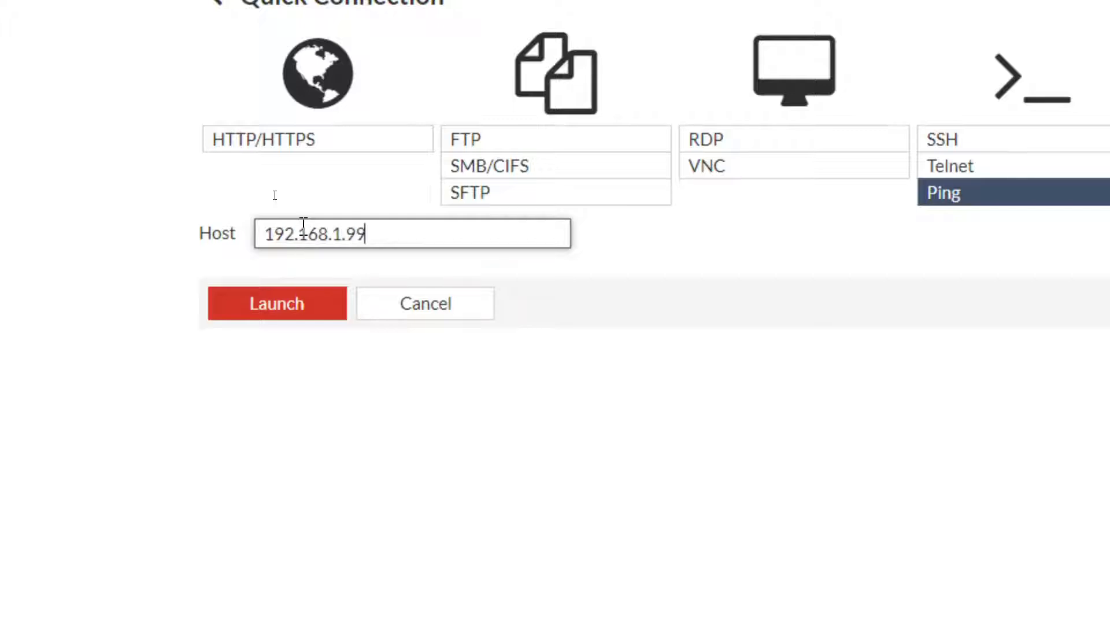
{"action": "left_click", "coordinate": [278, 302]}
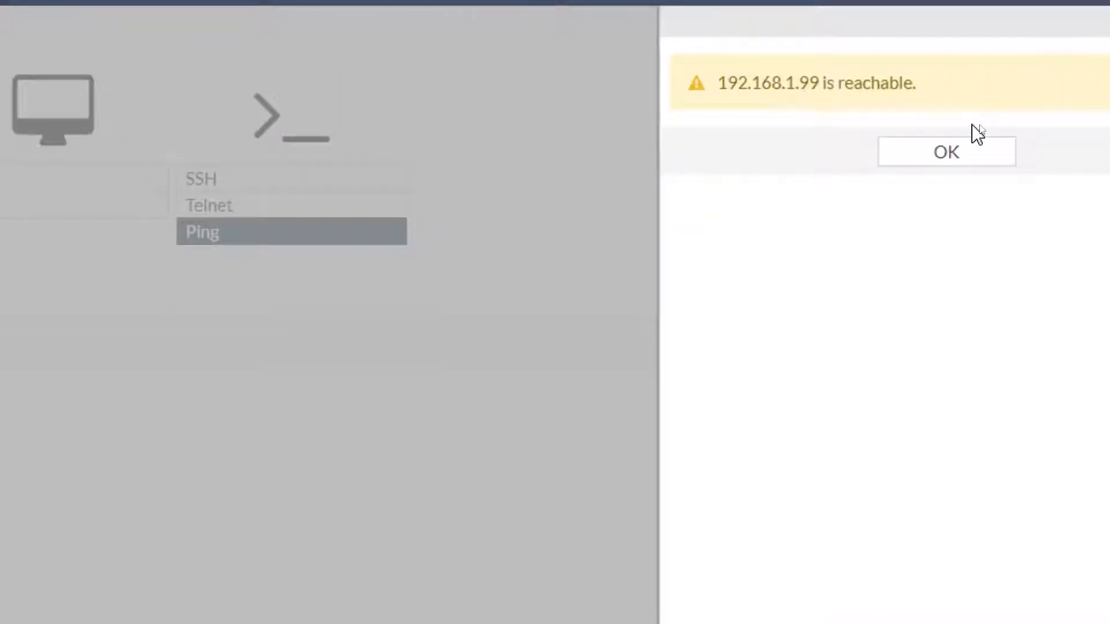
{"action": "left_click", "coordinate": [942, 151]}
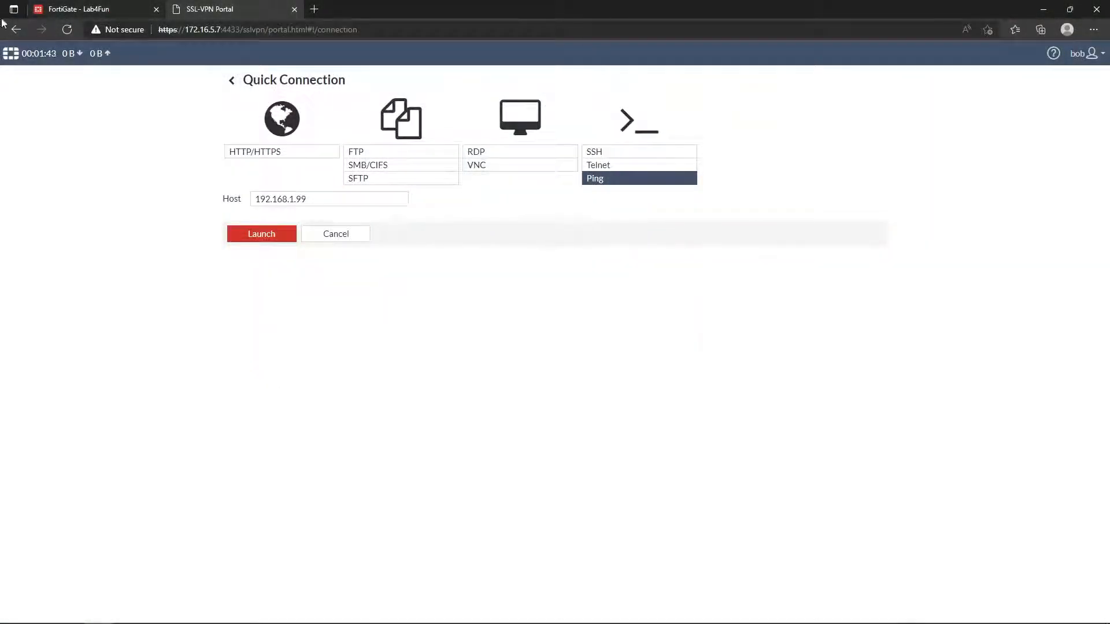
{"action": "left_click", "coordinate": [232, 81]}
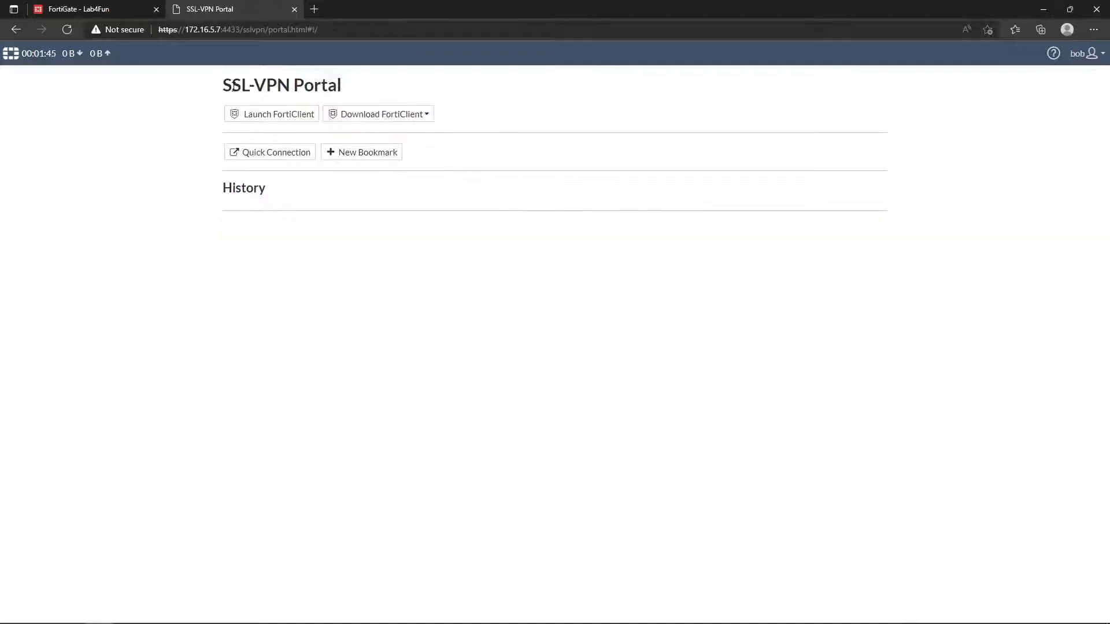
View the New Bookmark form without saving a bookmark, and log out of the SSL-VPN web portal.
{"action": "left_click", "coordinate": [349, 155]}
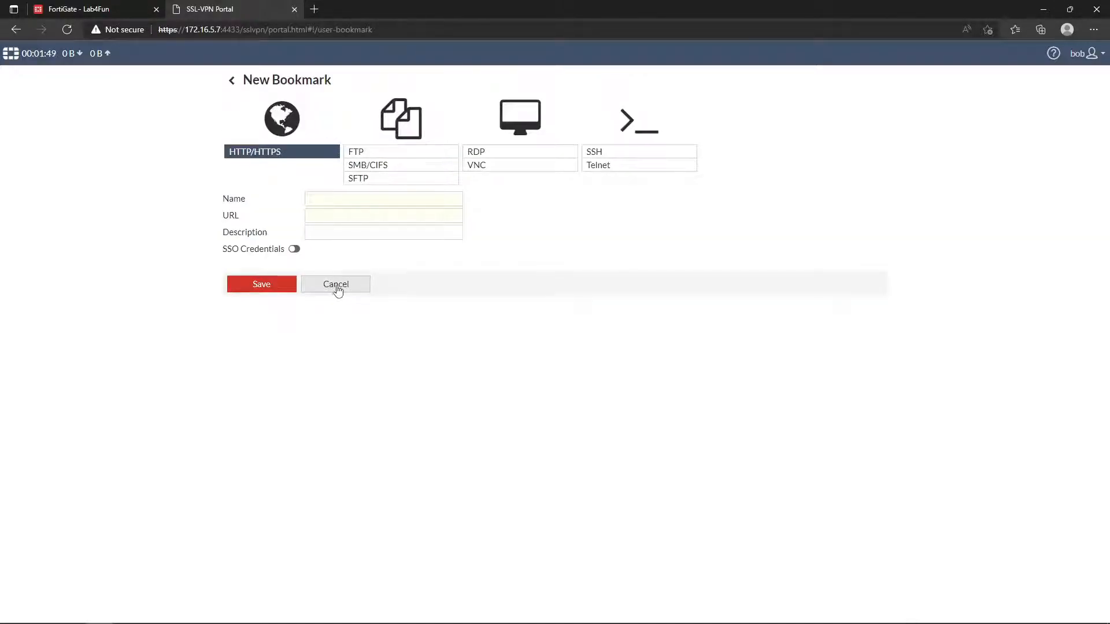
{"action": "left_click", "coordinate": [337, 287]}
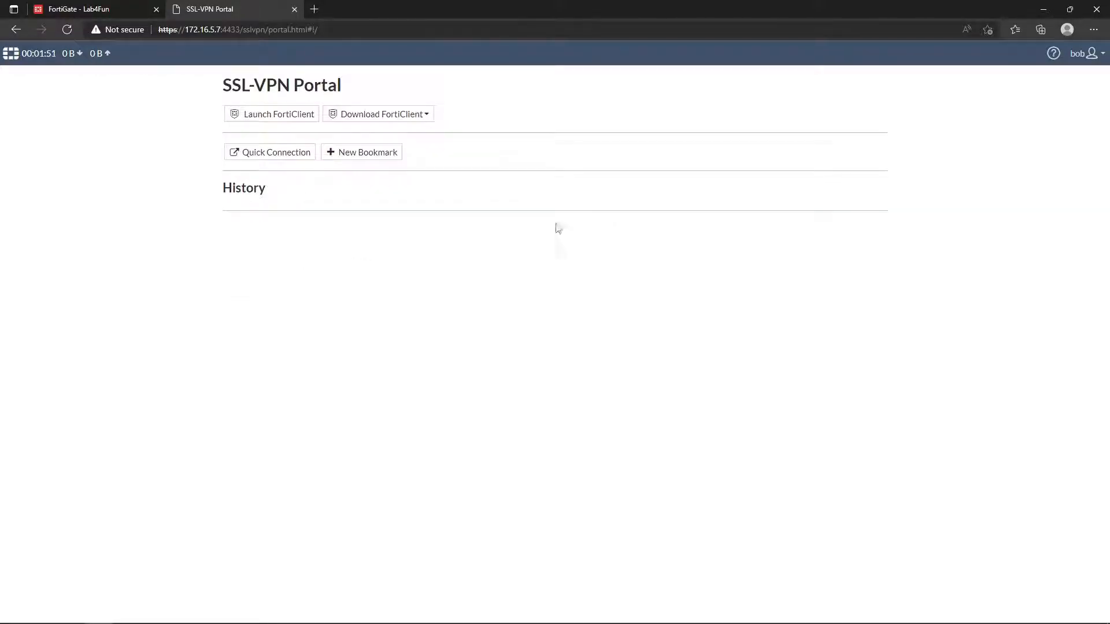
{"action": "left_click", "coordinate": [1091, 55]}
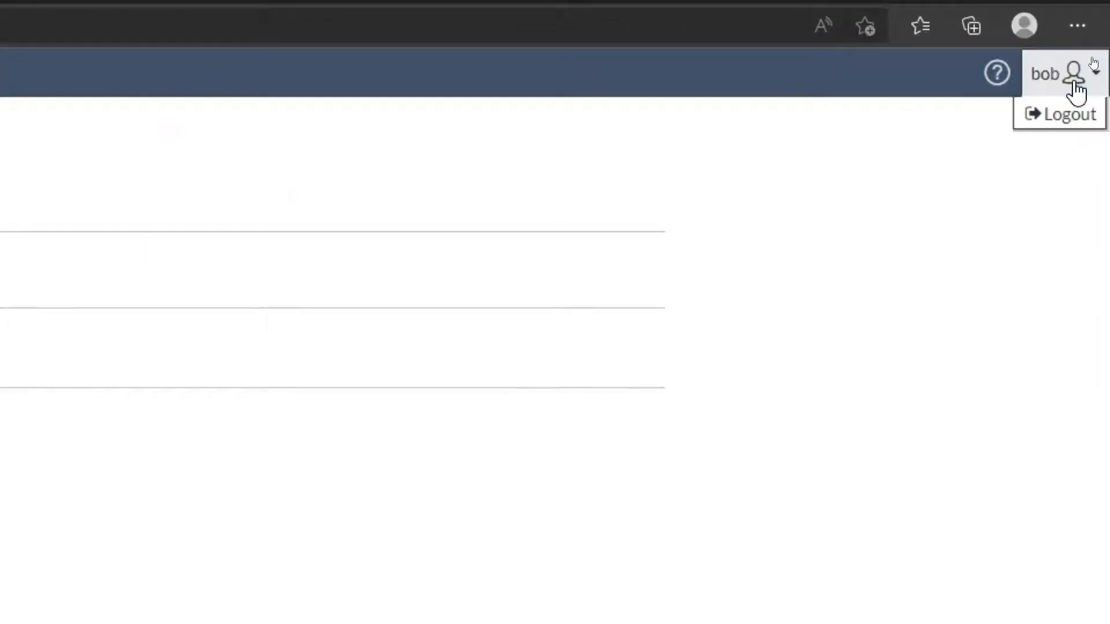
{"action": "left_click", "coordinate": [1072, 115]}
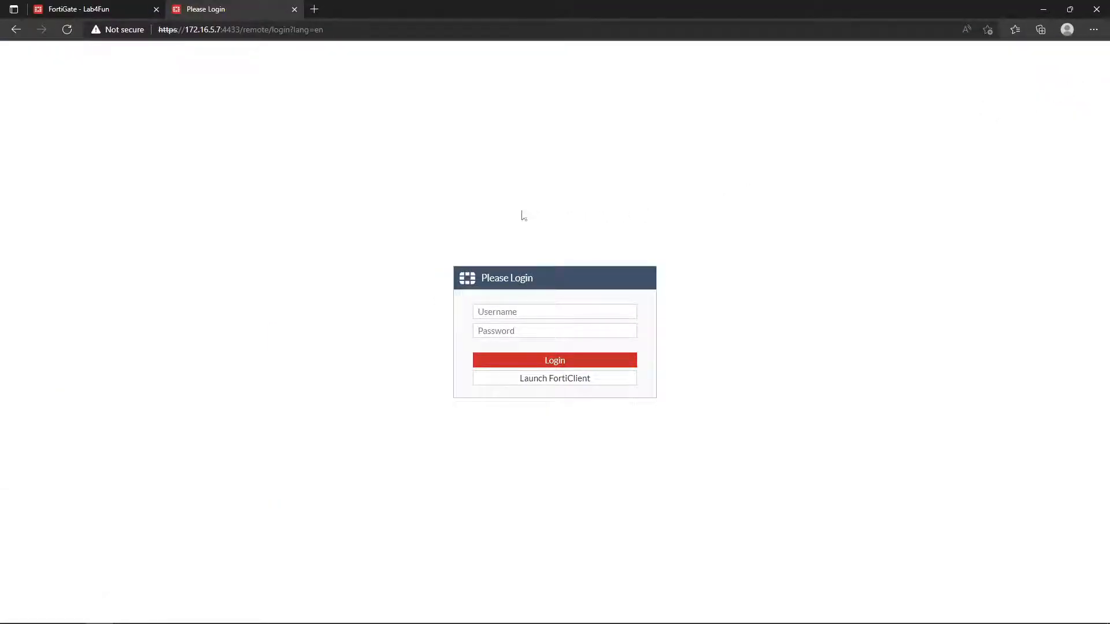